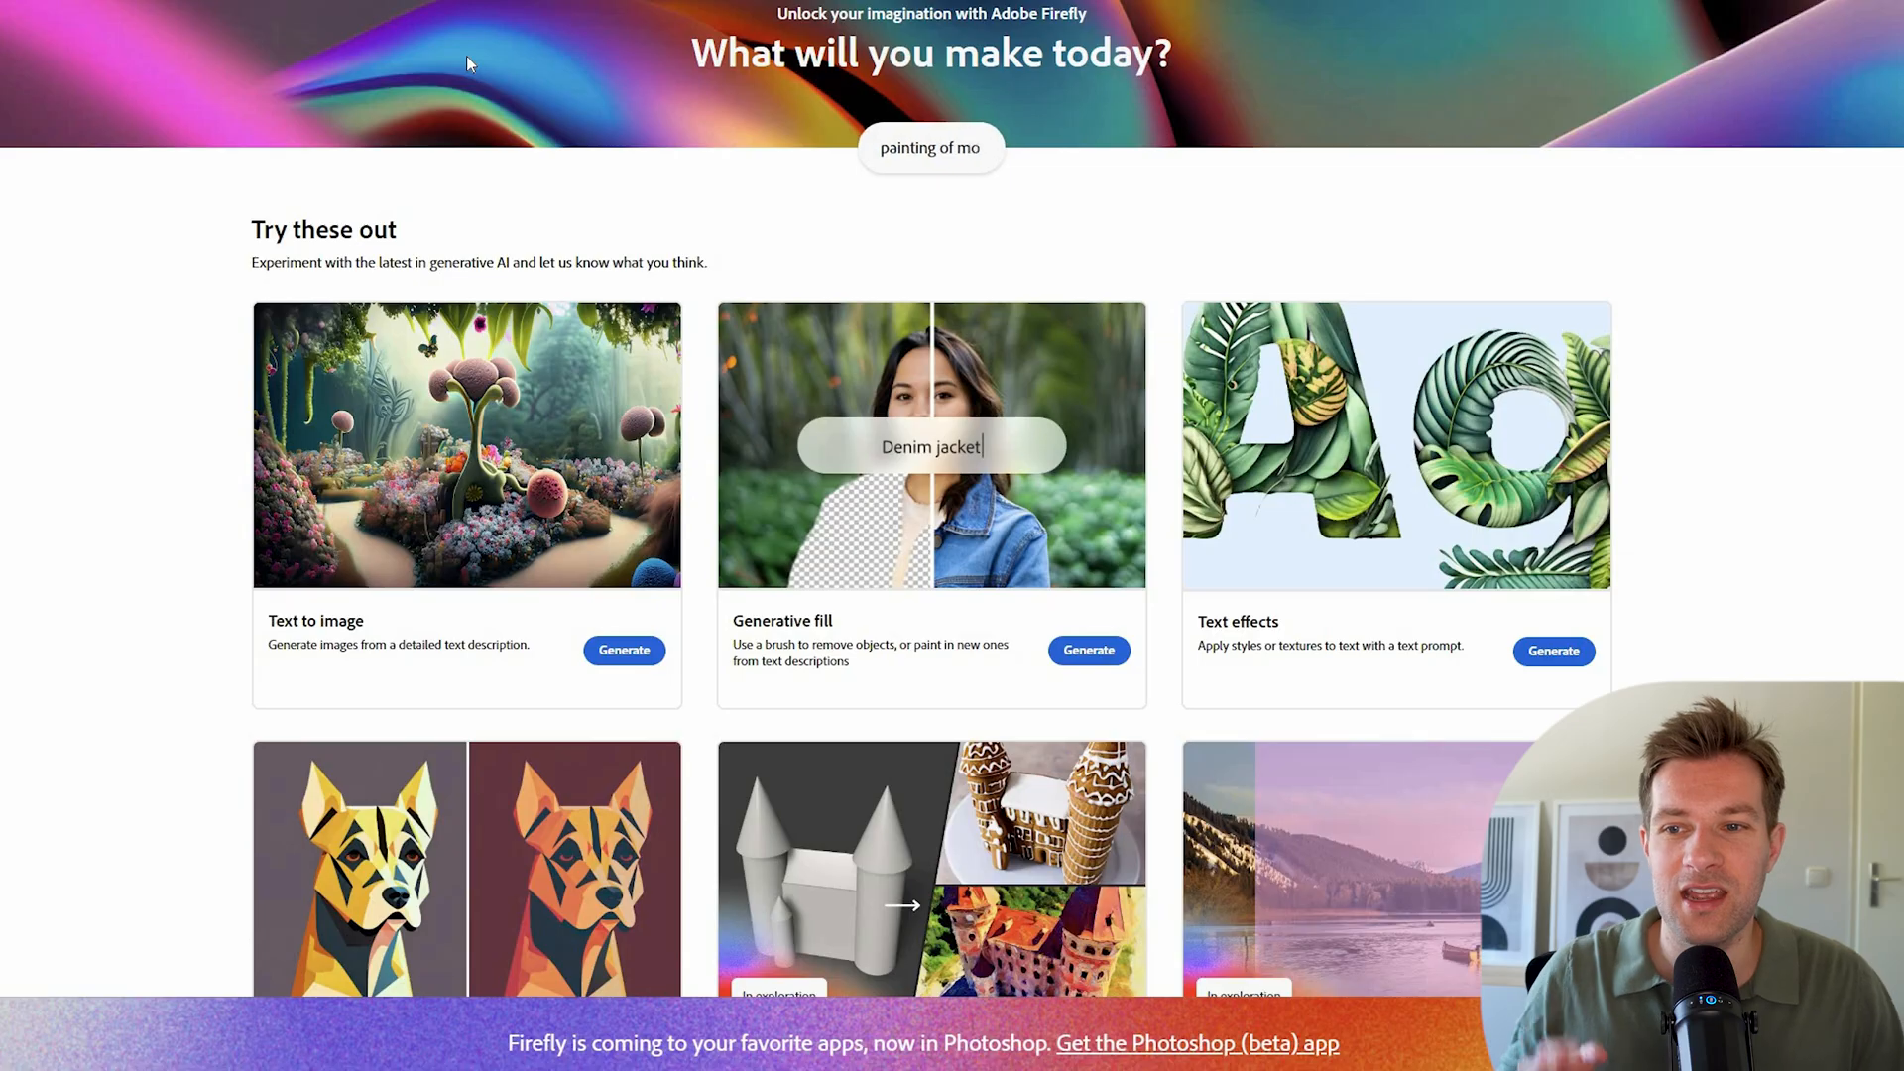
Step: Open the Text to image generator from the Firefly home page
{"action": "type", "text": "untains and trees"}
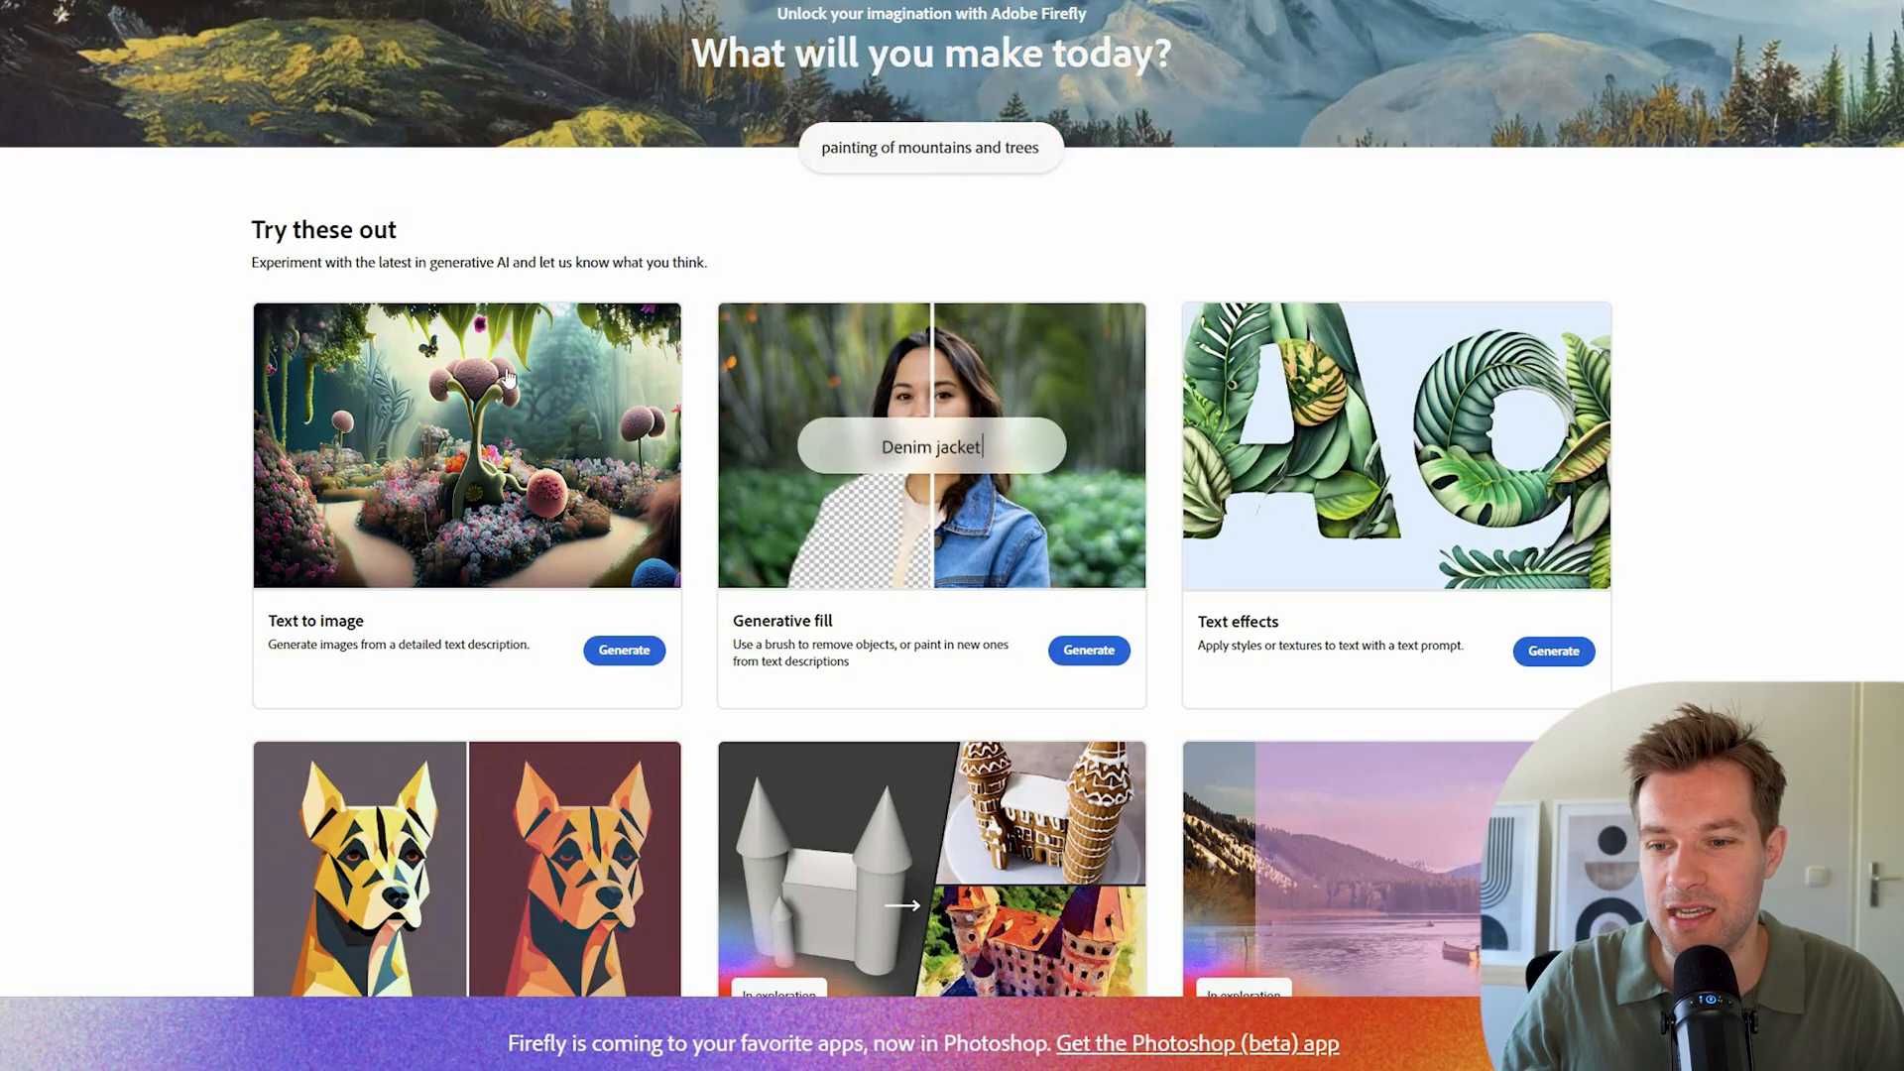
{"action": "scroll", "coordinate": [286, 480], "scroll_direction": "down", "scroll_amount": 2}
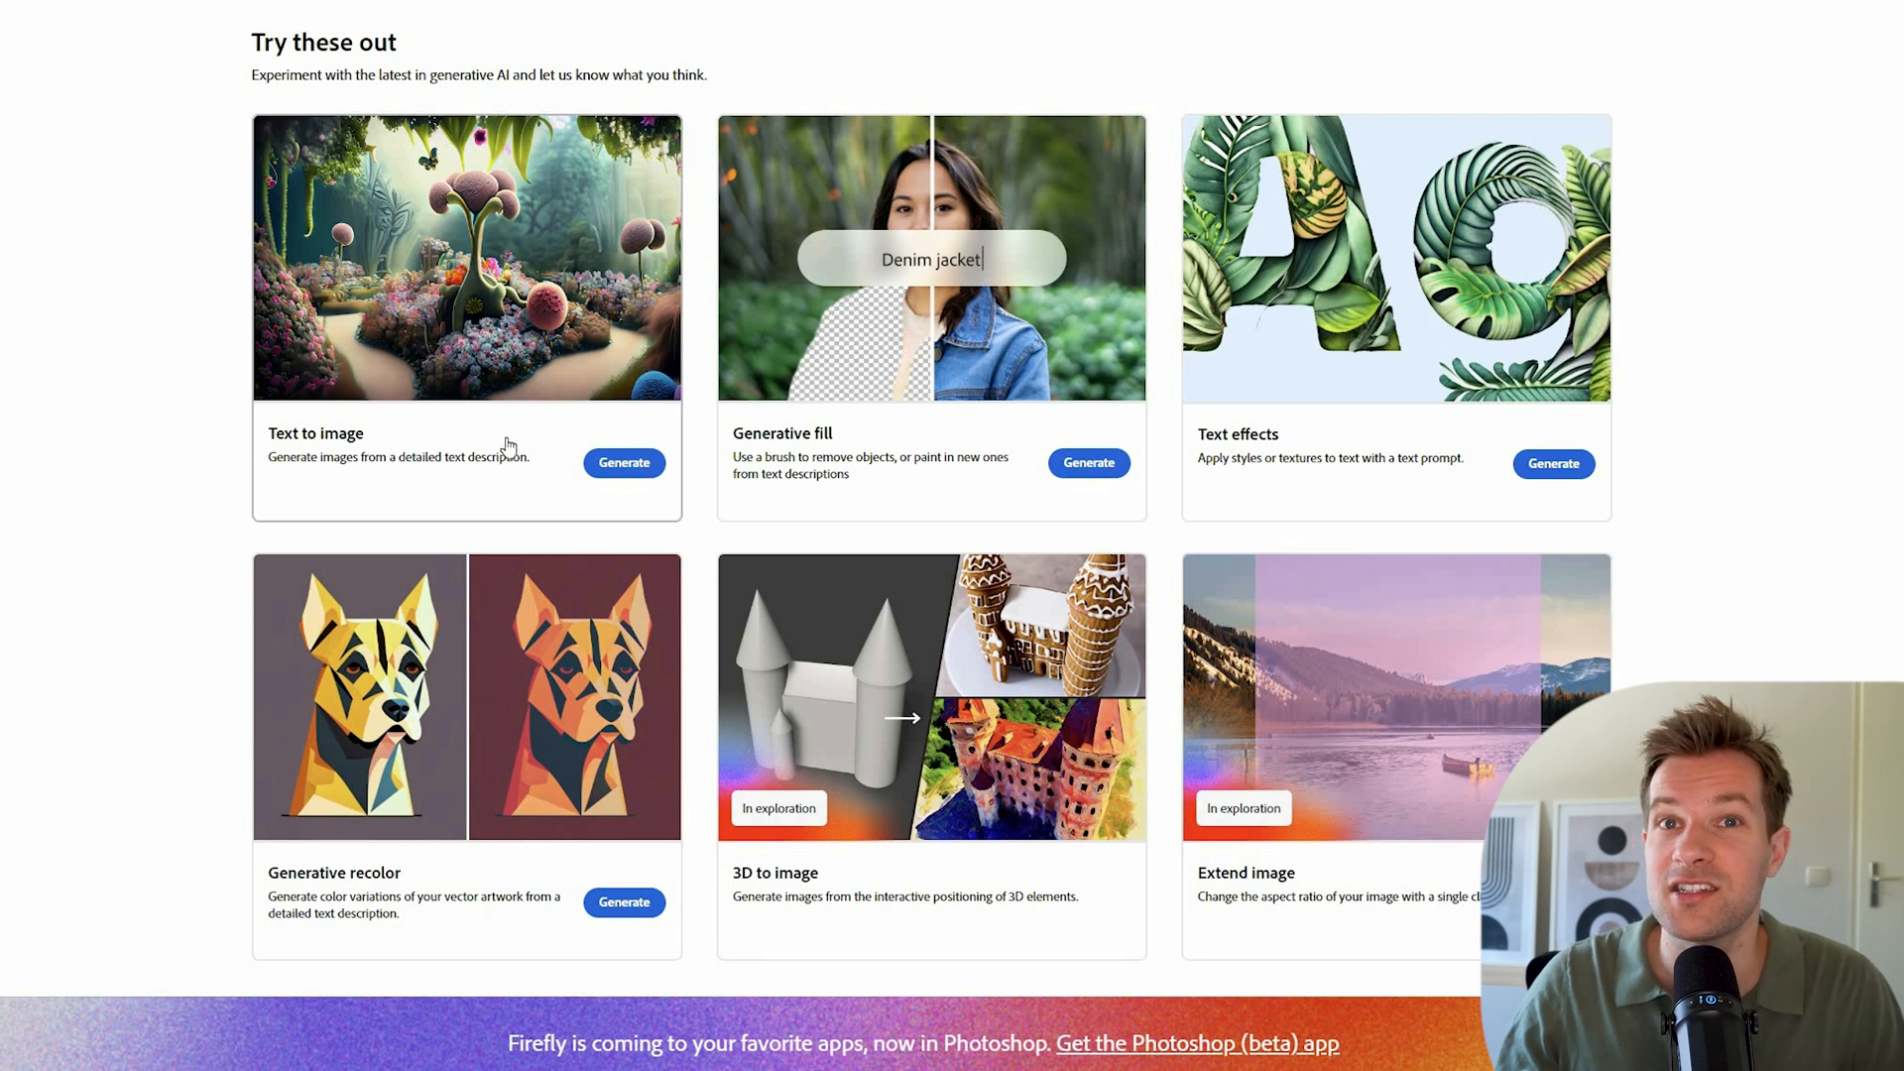
{"action": "left_click", "coordinate": [617, 466]}
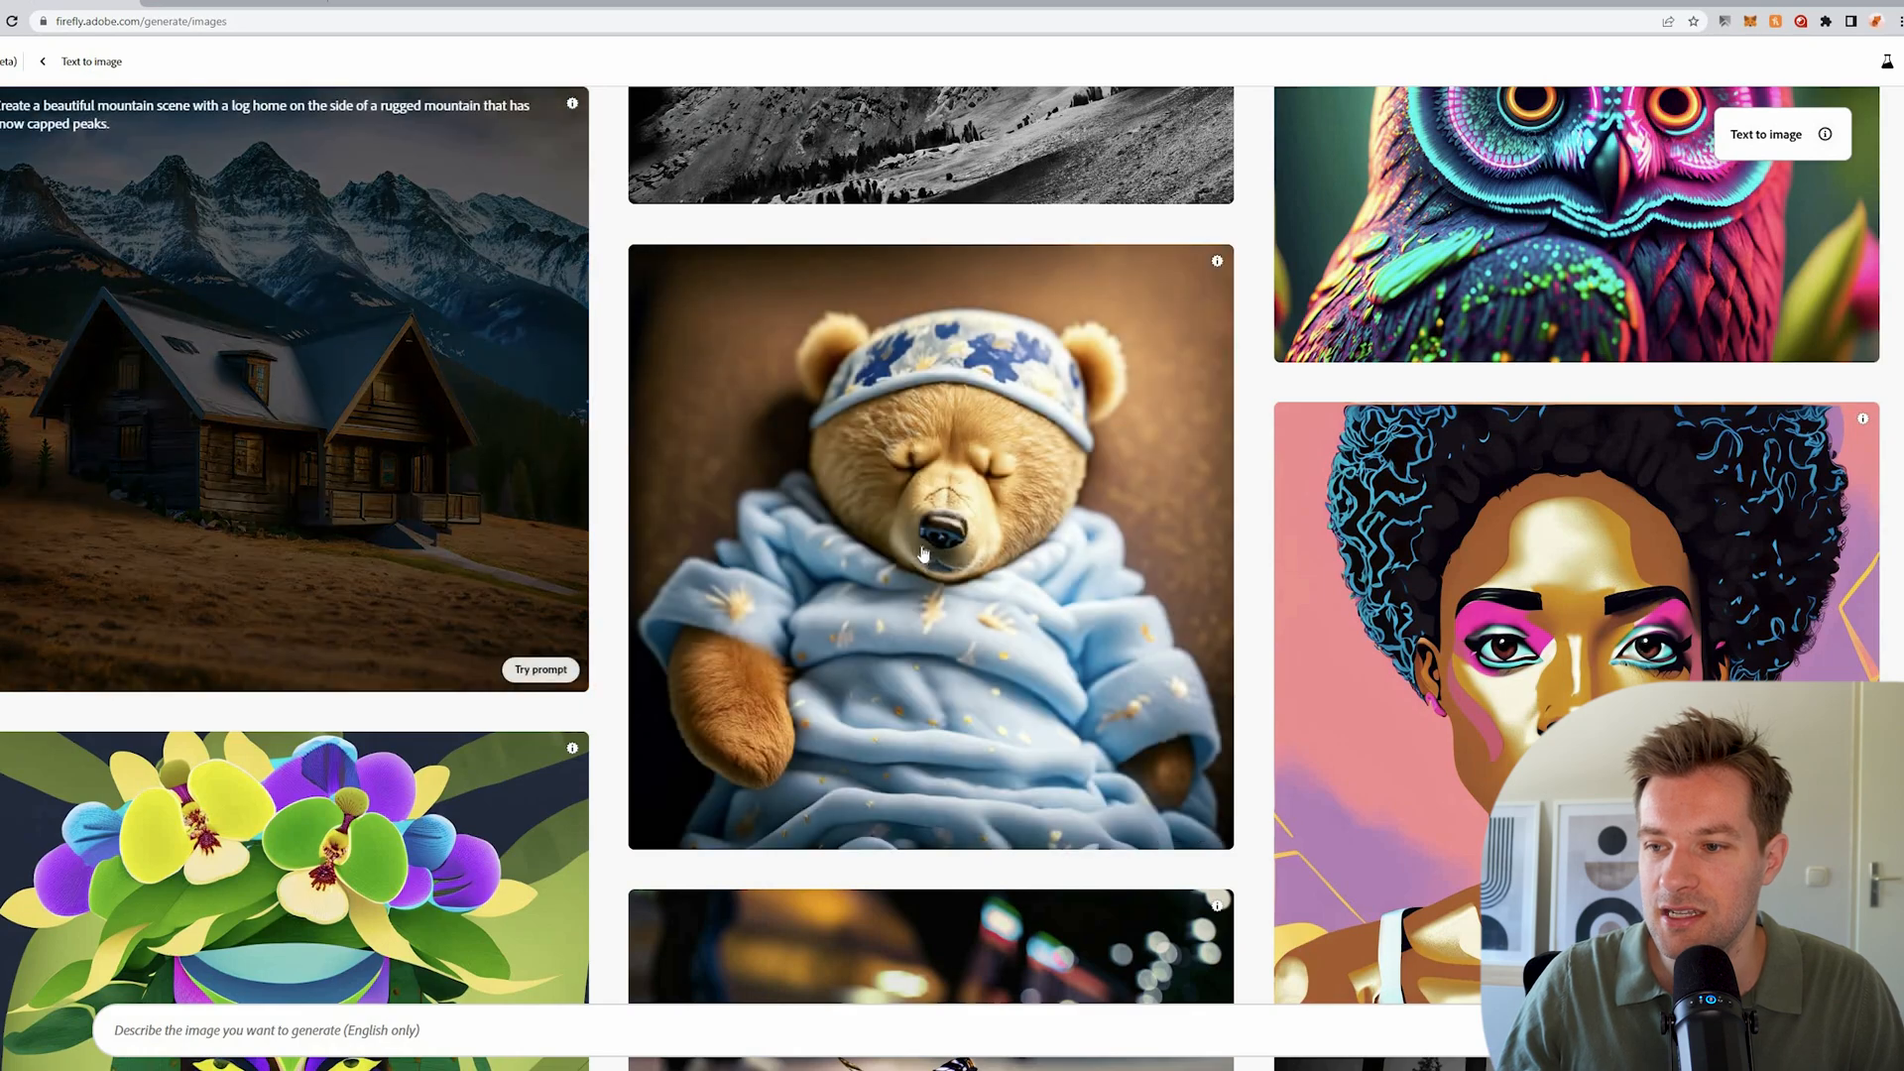
Step: Generate images from the prompt "concert full of people holding up phones with lights creating starry sky effect"
{"action": "scroll", "coordinate": [921, 558], "scroll_direction": "down", "scroll_amount": 15}
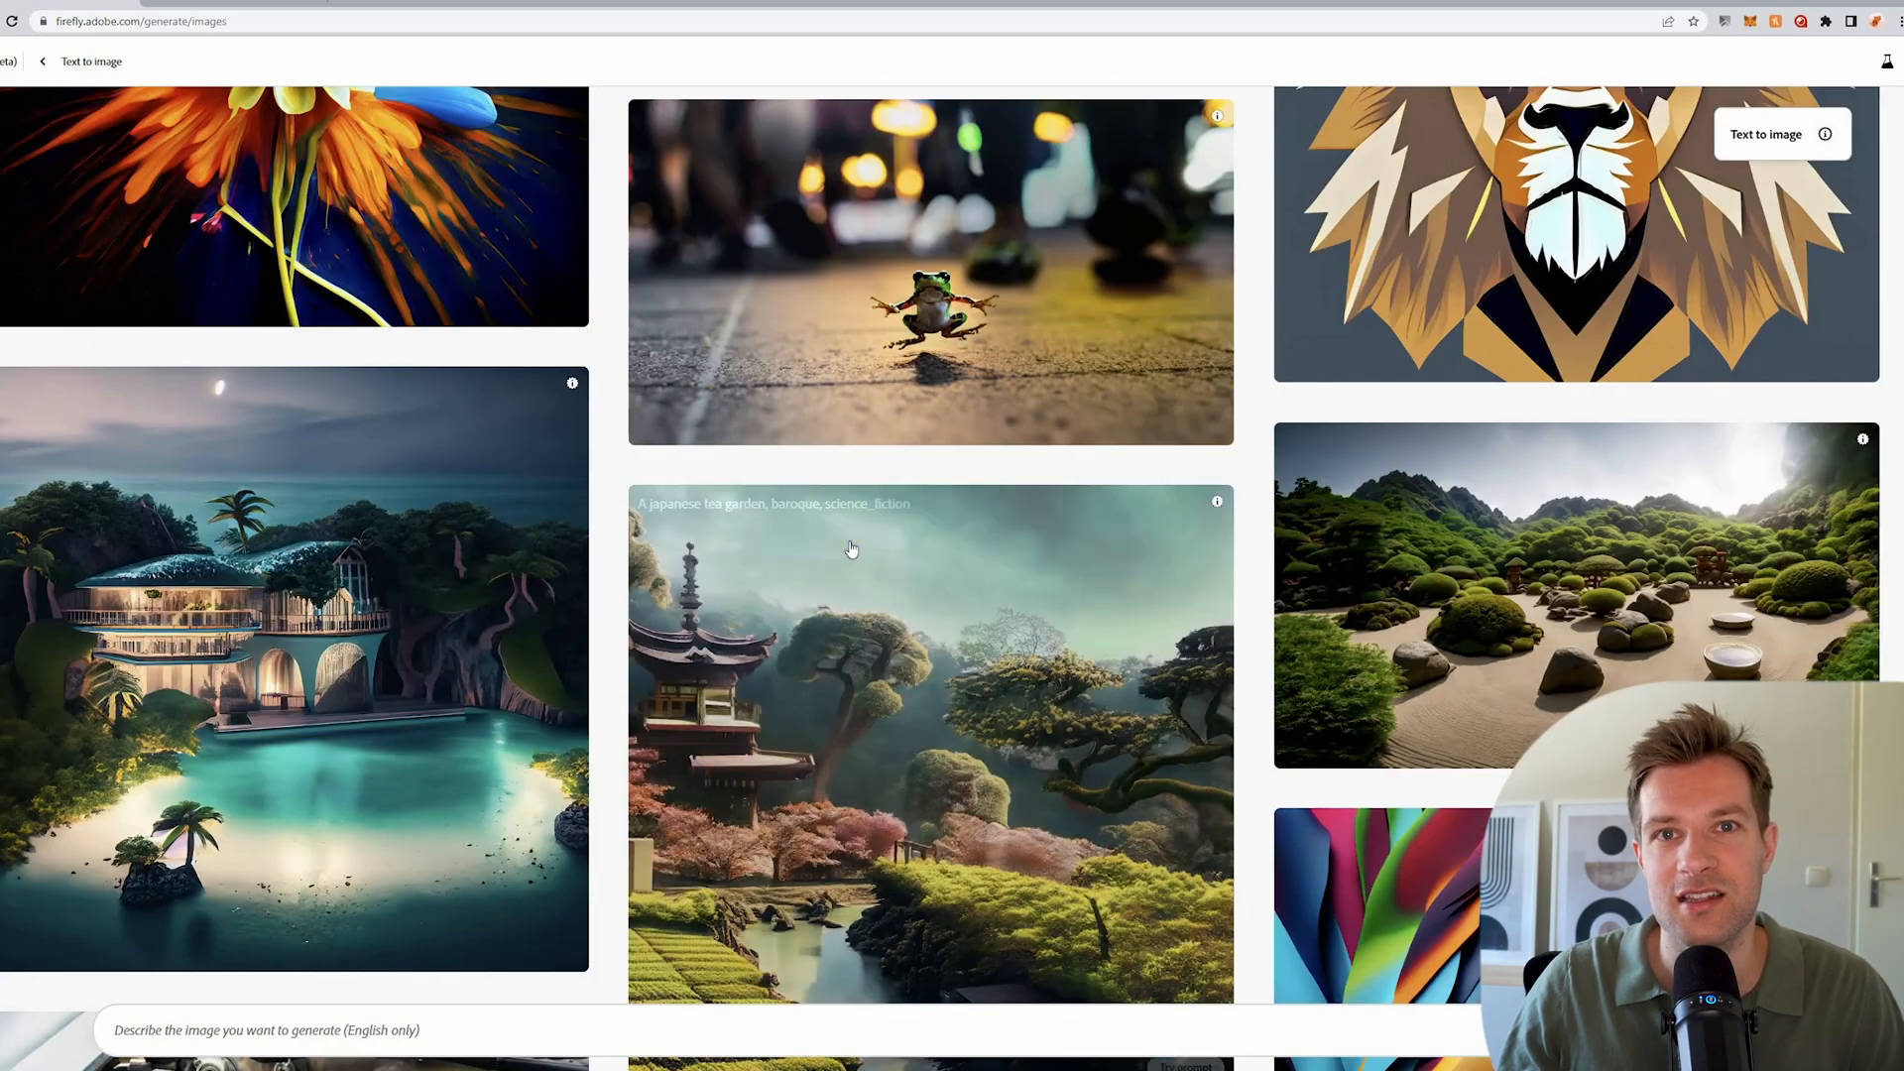
{"action": "scroll", "coordinate": [851, 548], "scroll_direction": "down", "scroll_amount": 4}
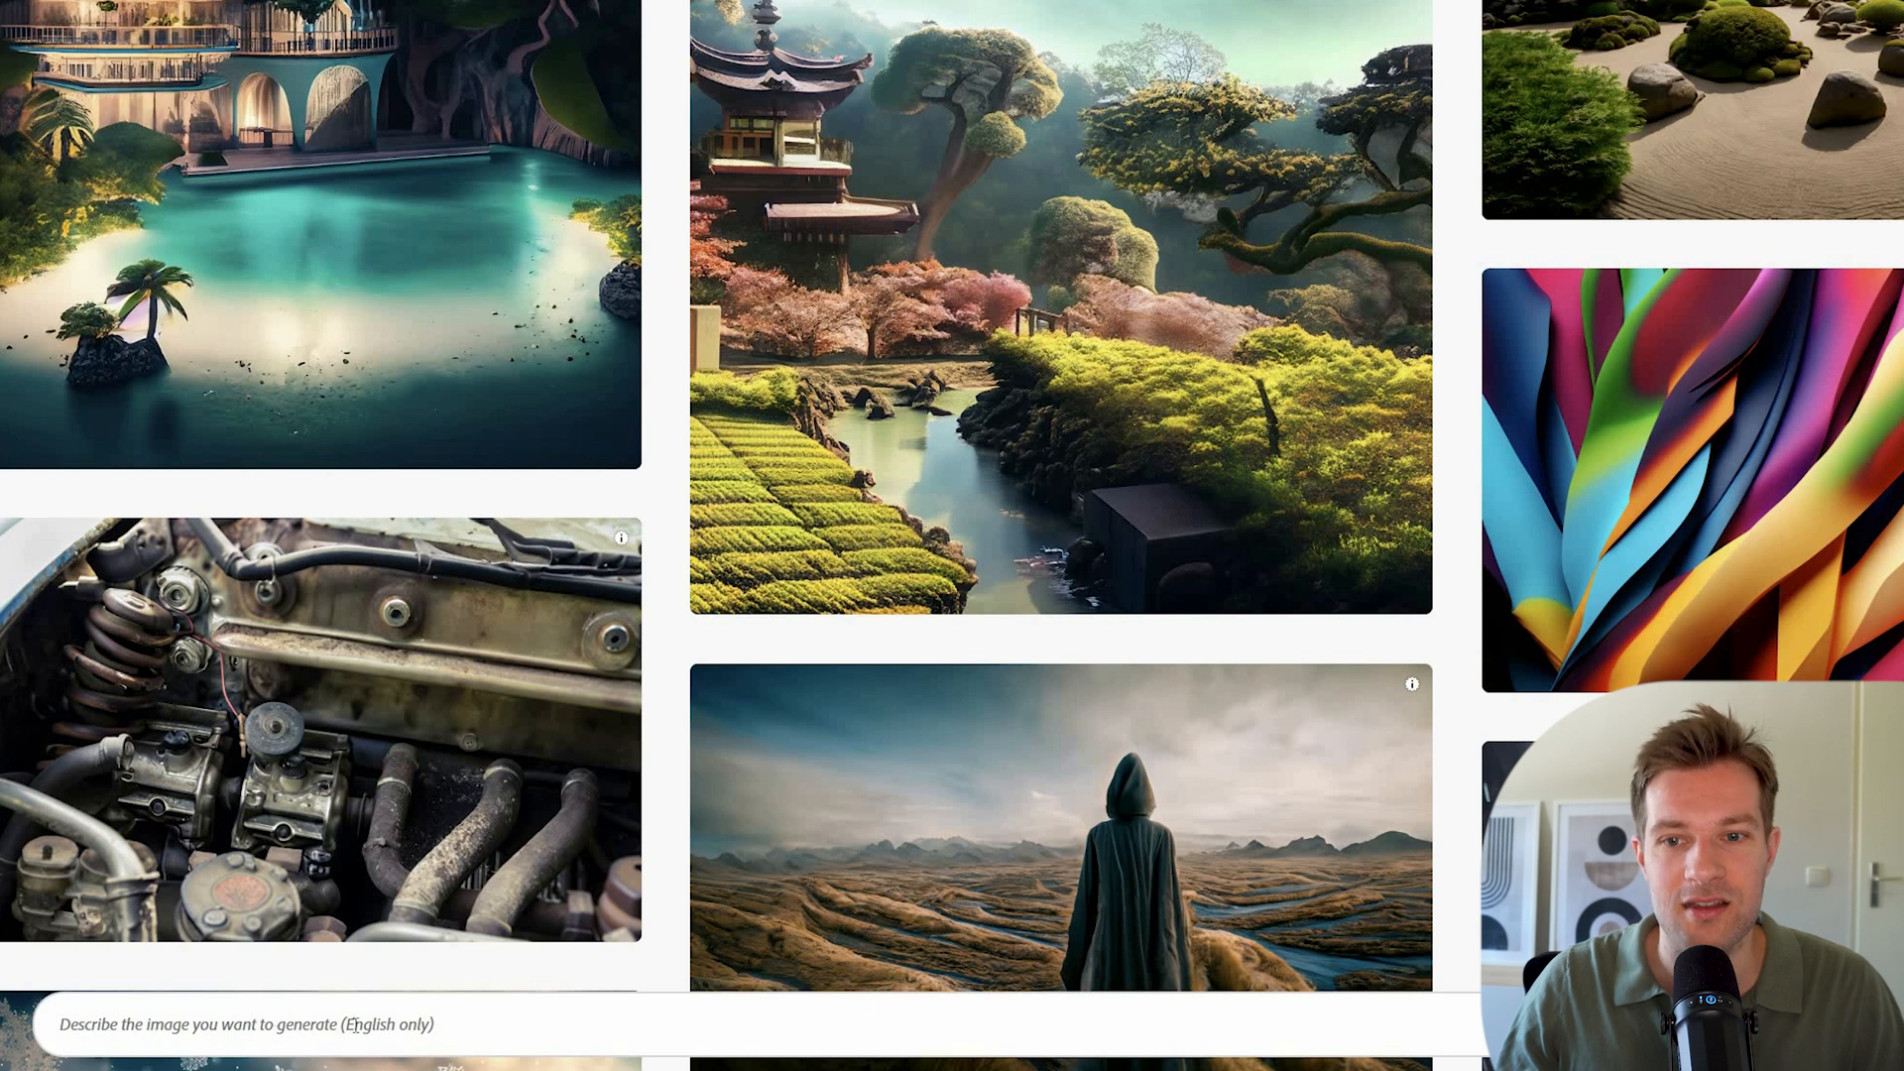
{"action": "left_click", "coordinate": [377, 1030]}
{"action": "type", "text": "concert full of people holding up phones with lights creating starry sky effect"}
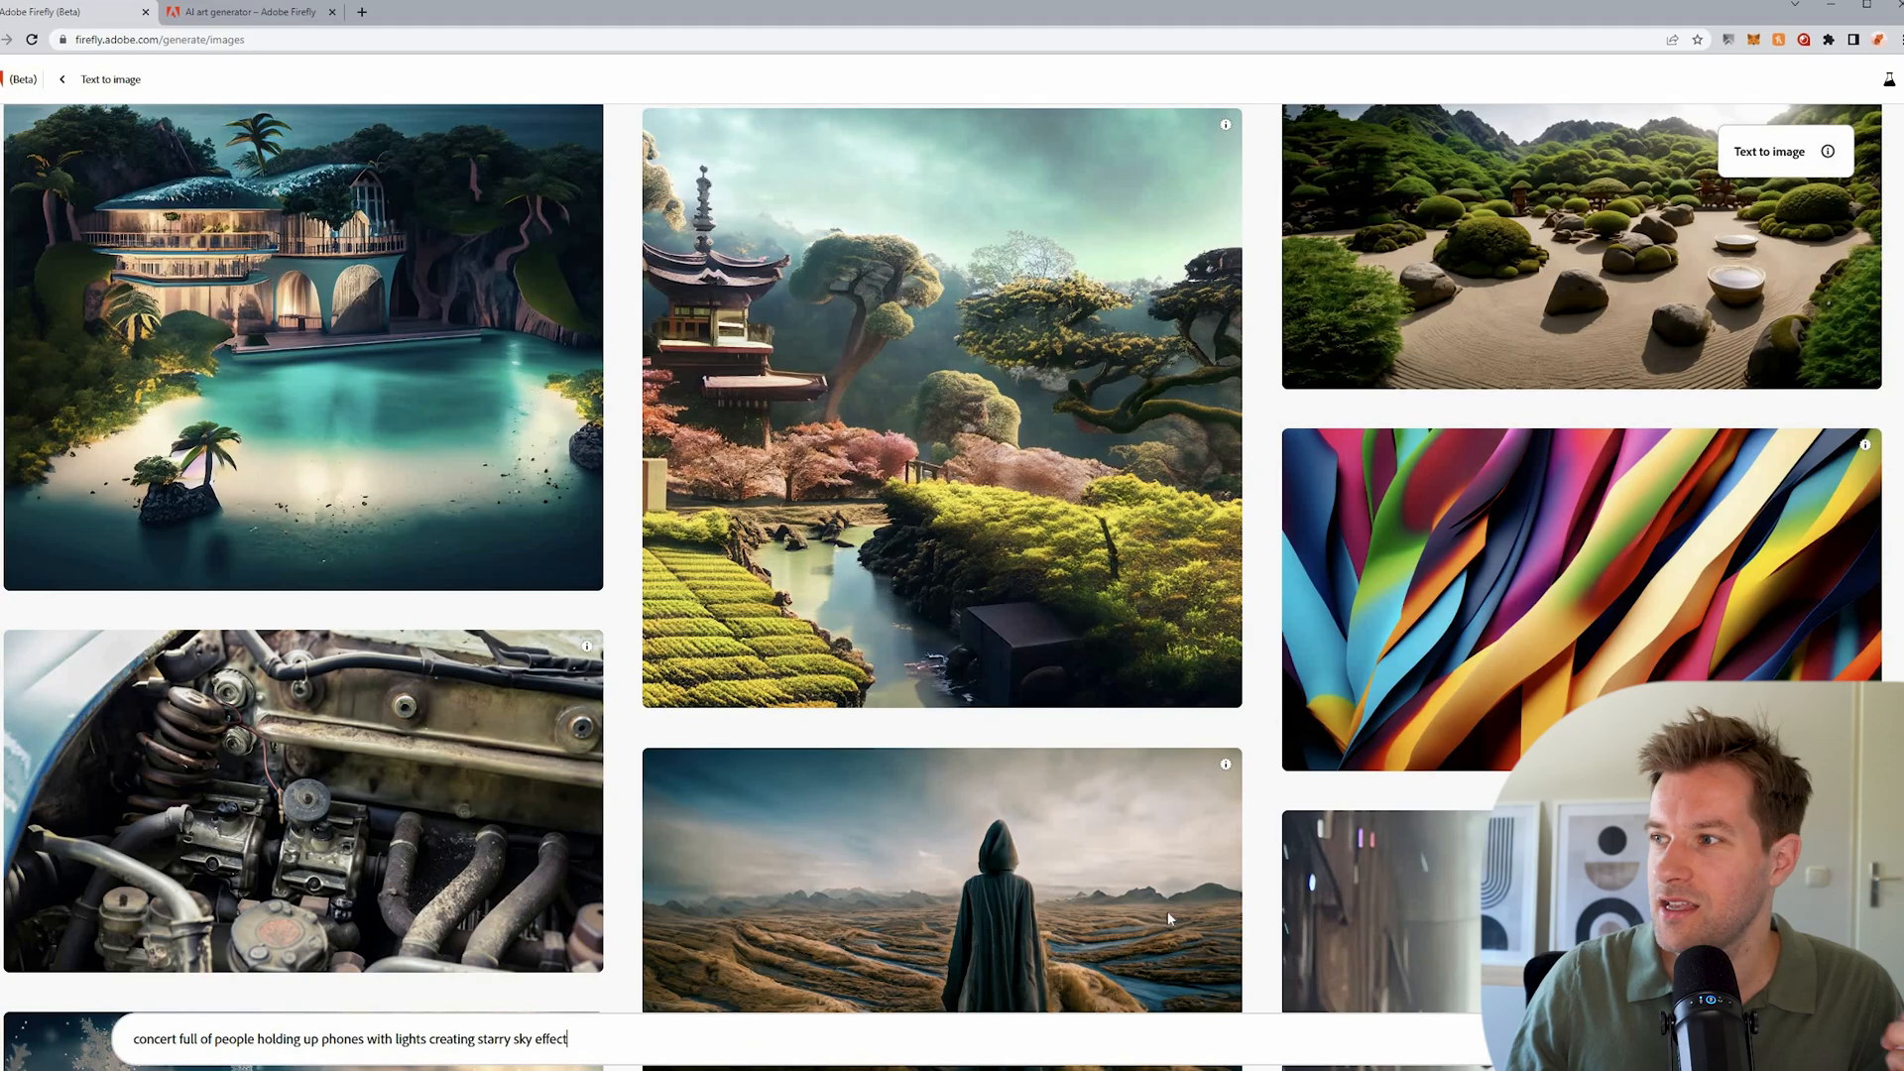
{"action": "left_click", "coordinate": [1816, 1025]}
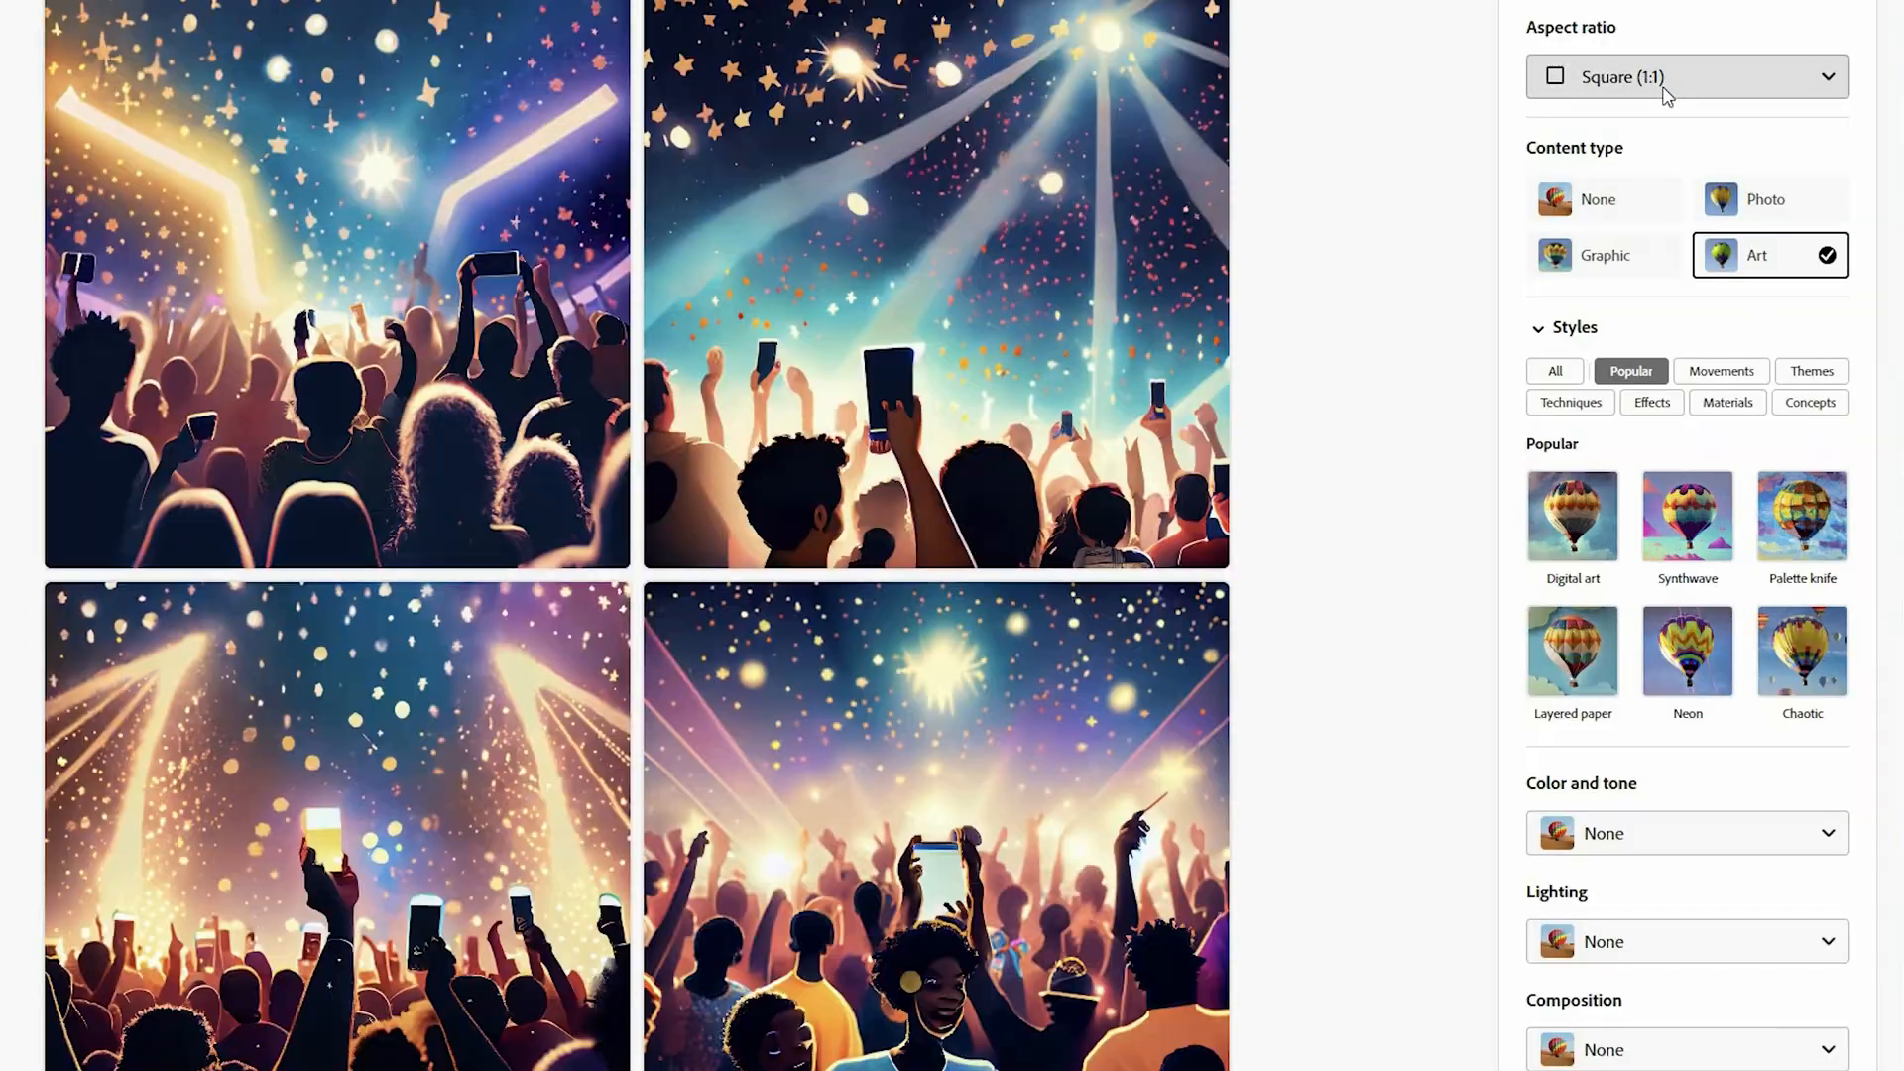
Step: Look over the available aspect ratio choices for the generated images
{"action": "left_click", "coordinate": [1654, 79]}
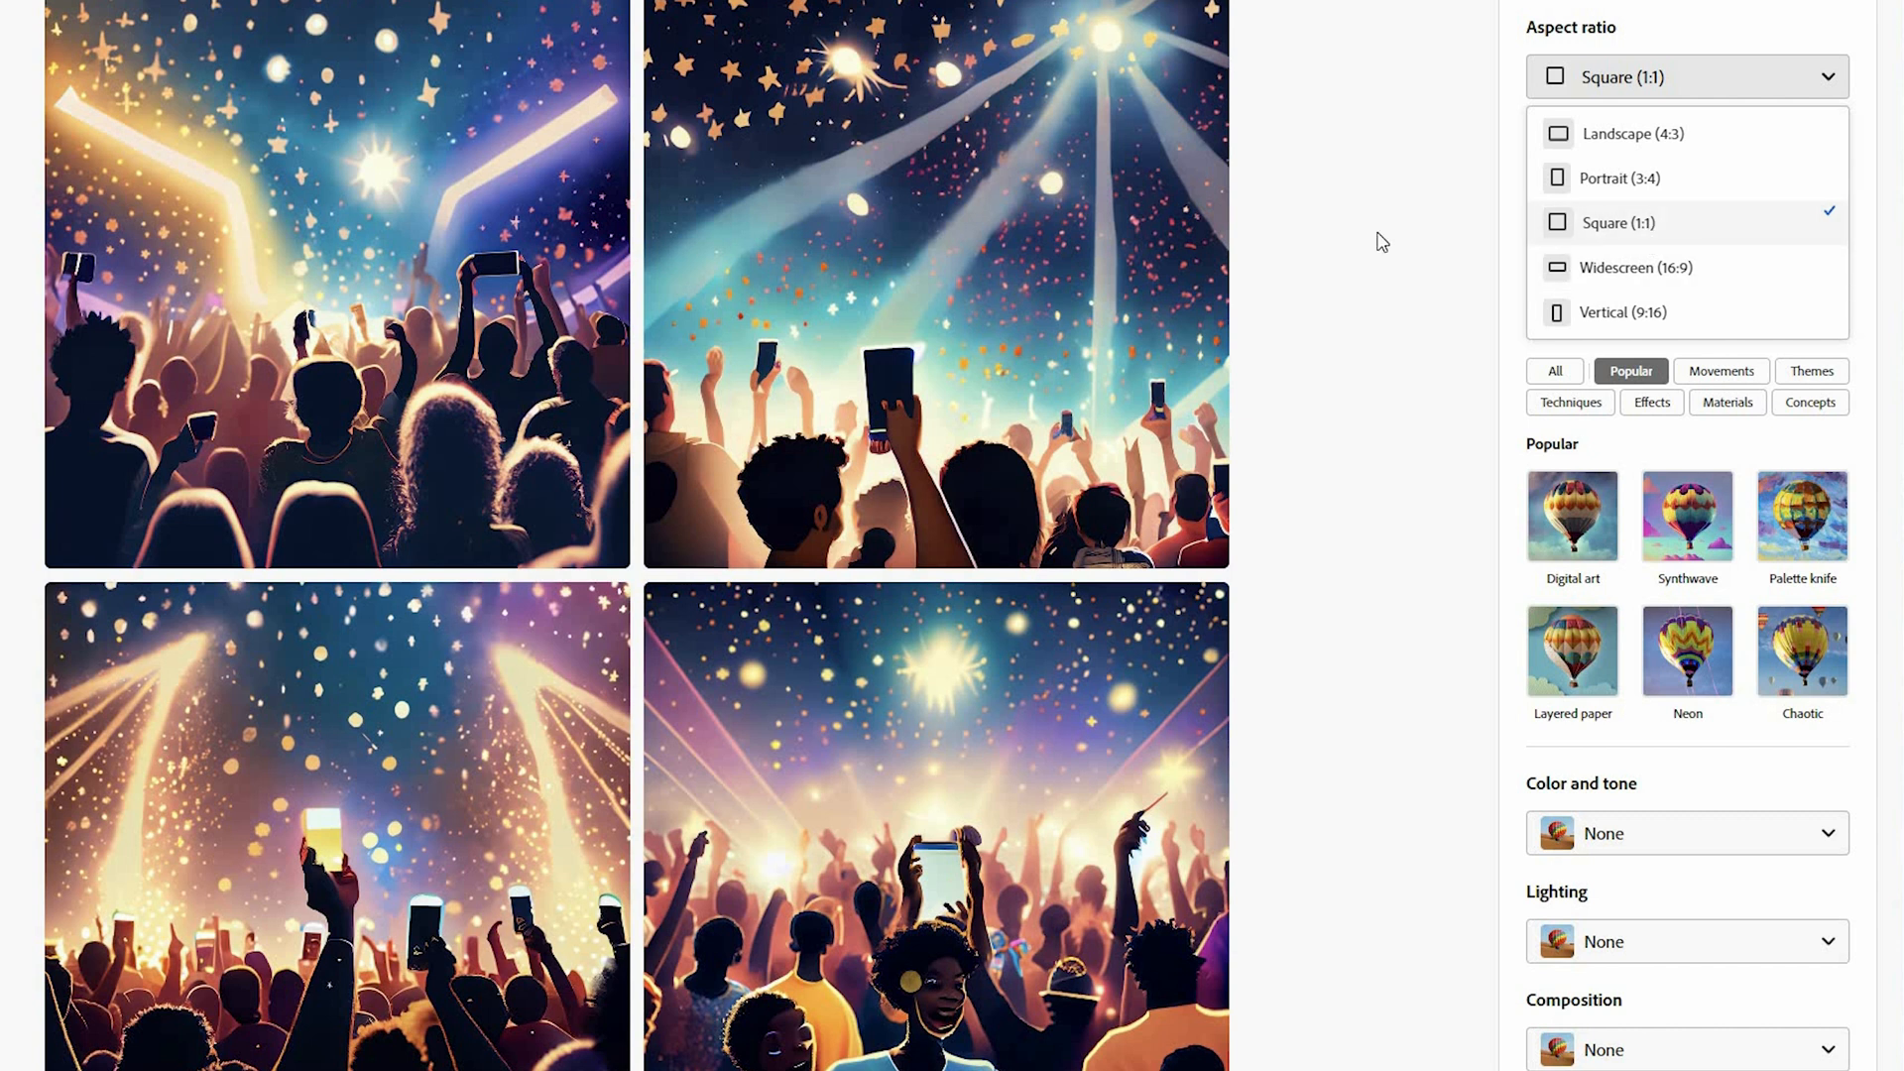
{"action": "left_click", "coordinate": [1407, 240]}
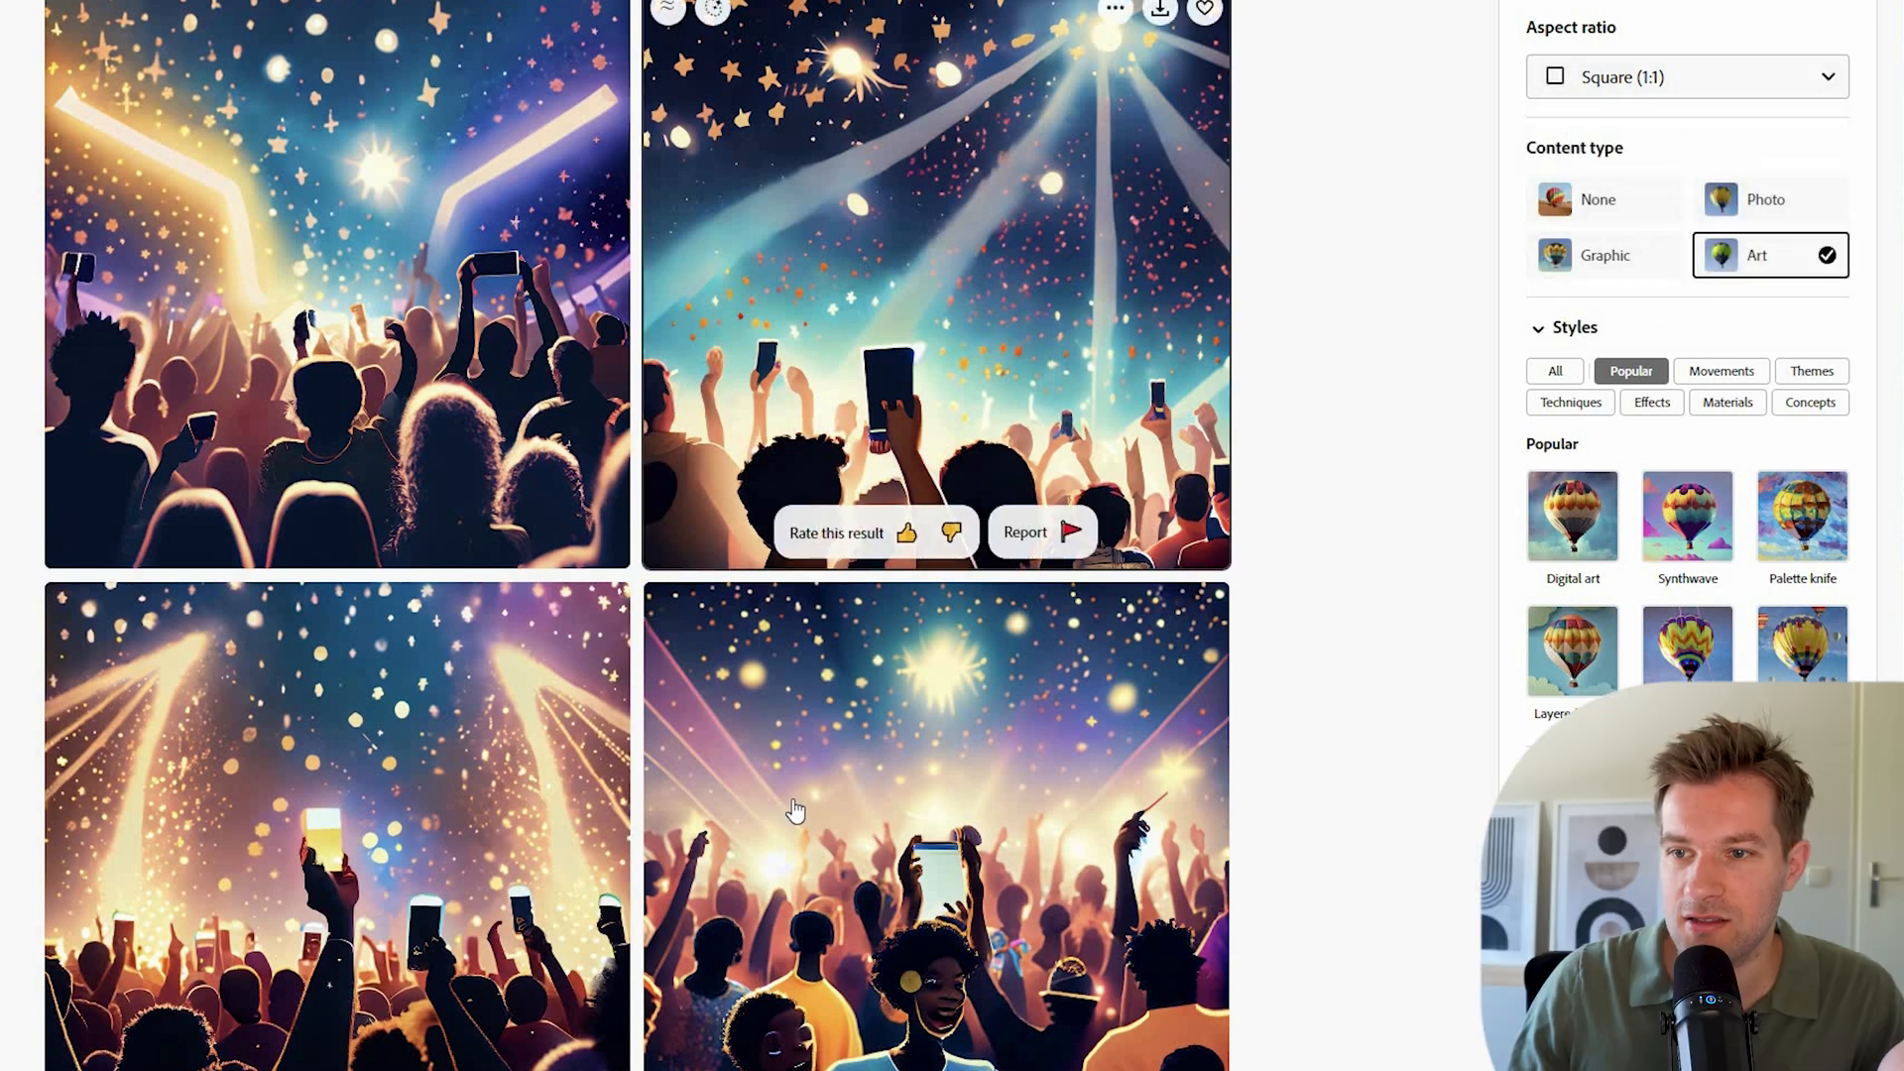
Step: View the generated concert images enlarged one after another, starting with the first result
{"action": "left_click", "coordinate": [470, 309]}
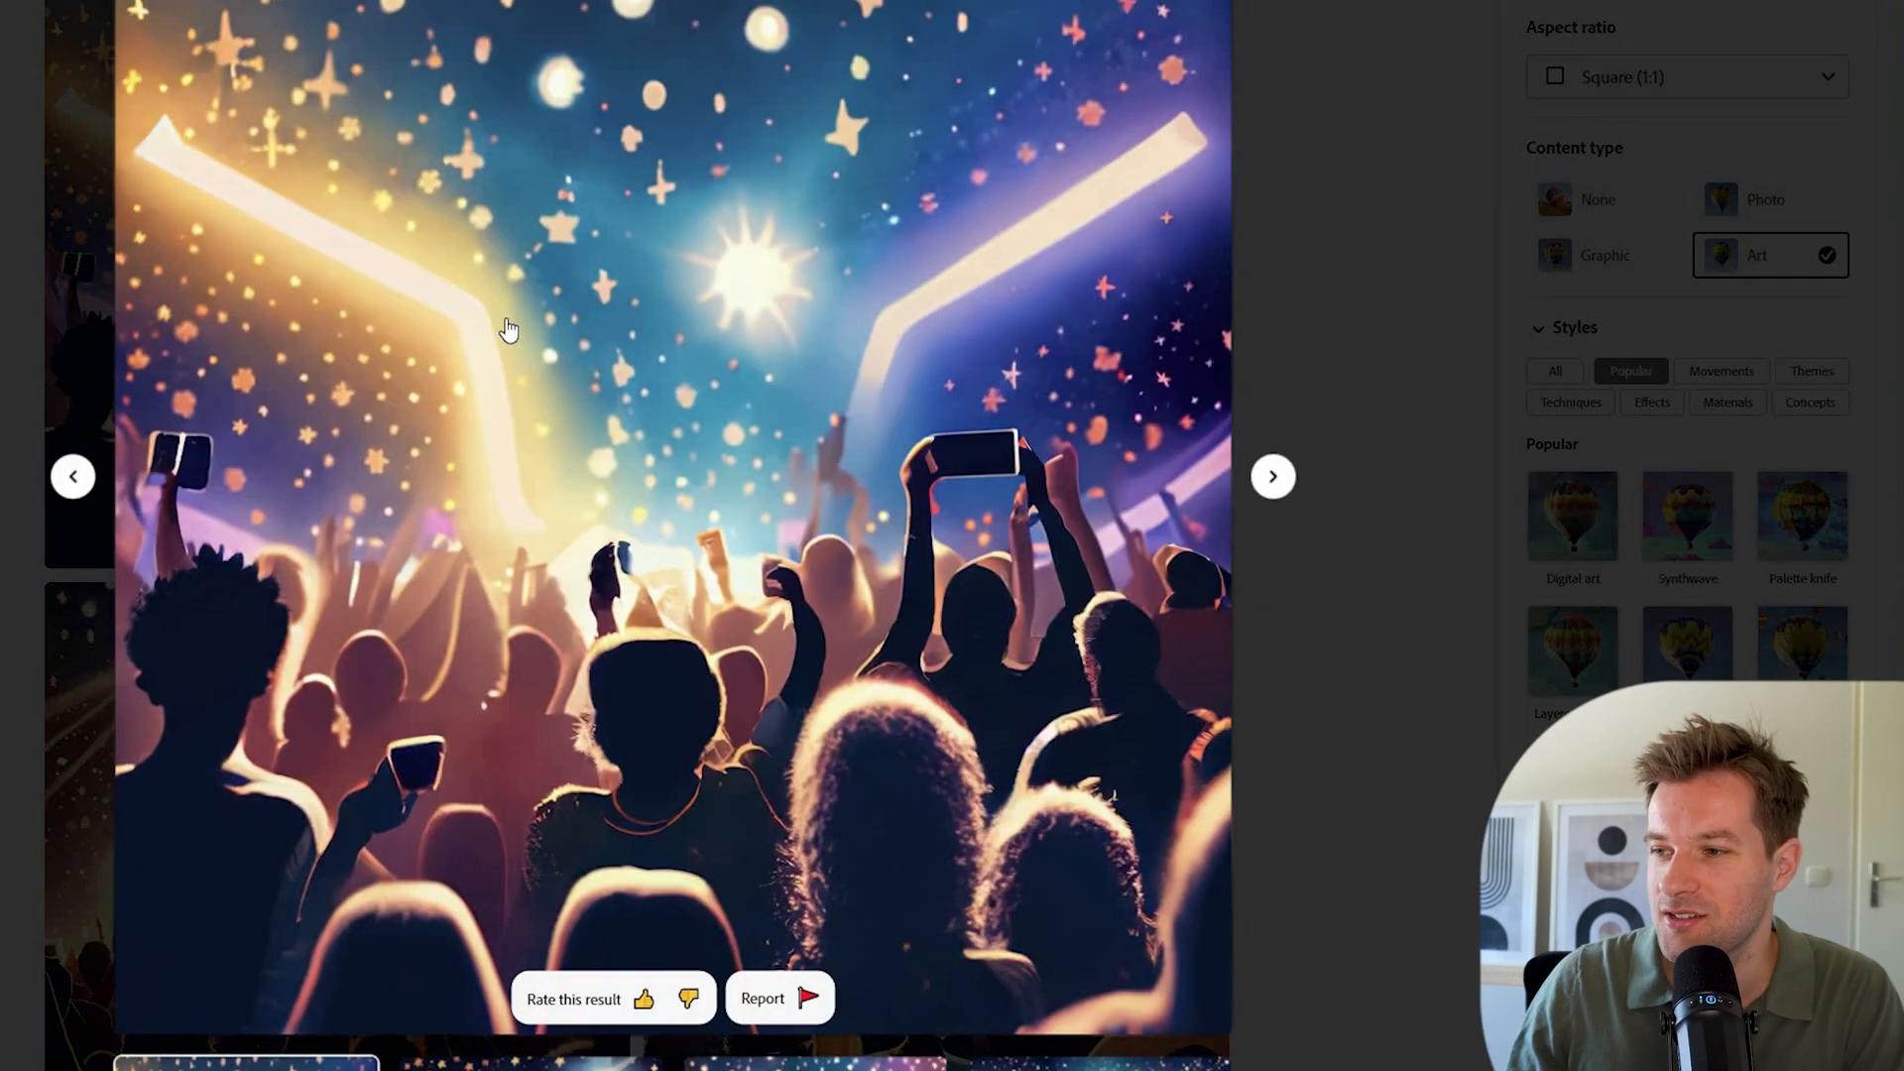
{"action": "left_click", "coordinate": [1273, 477]}
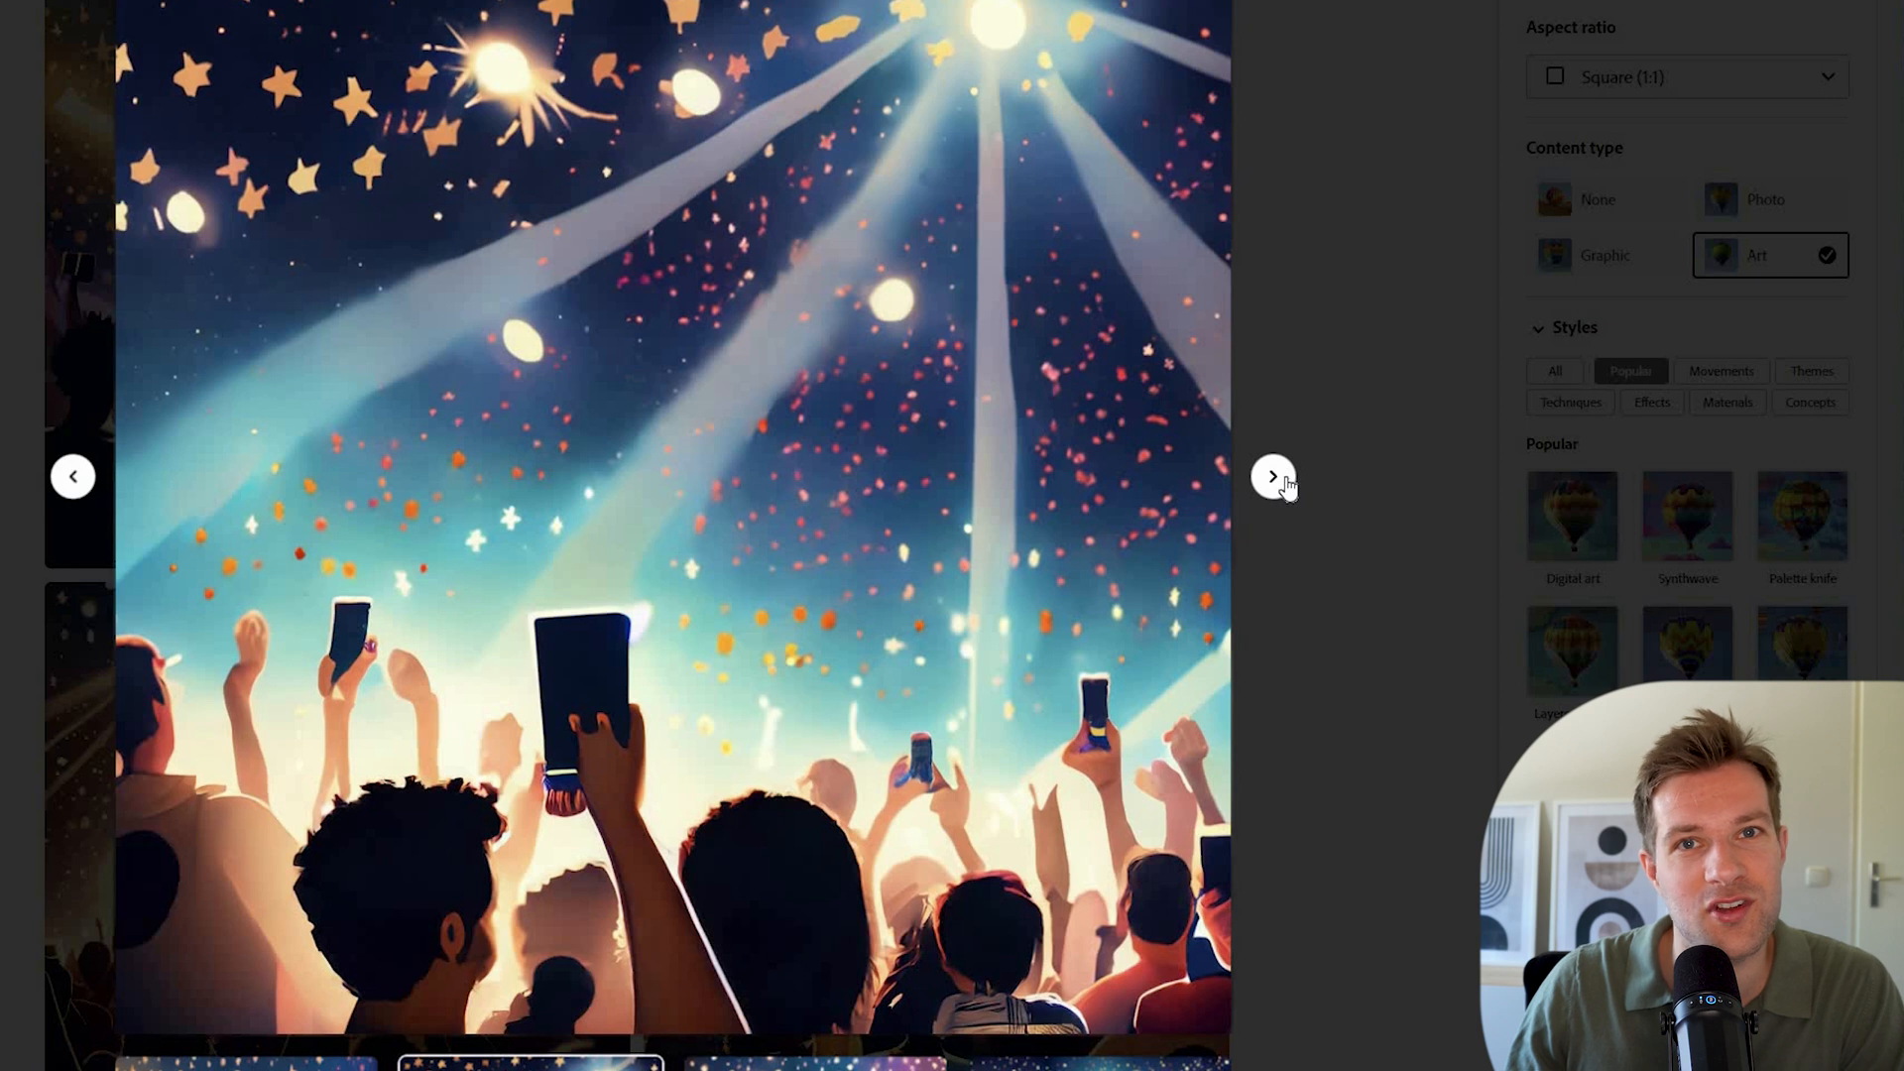
{"action": "left_click", "coordinate": [1273, 477]}
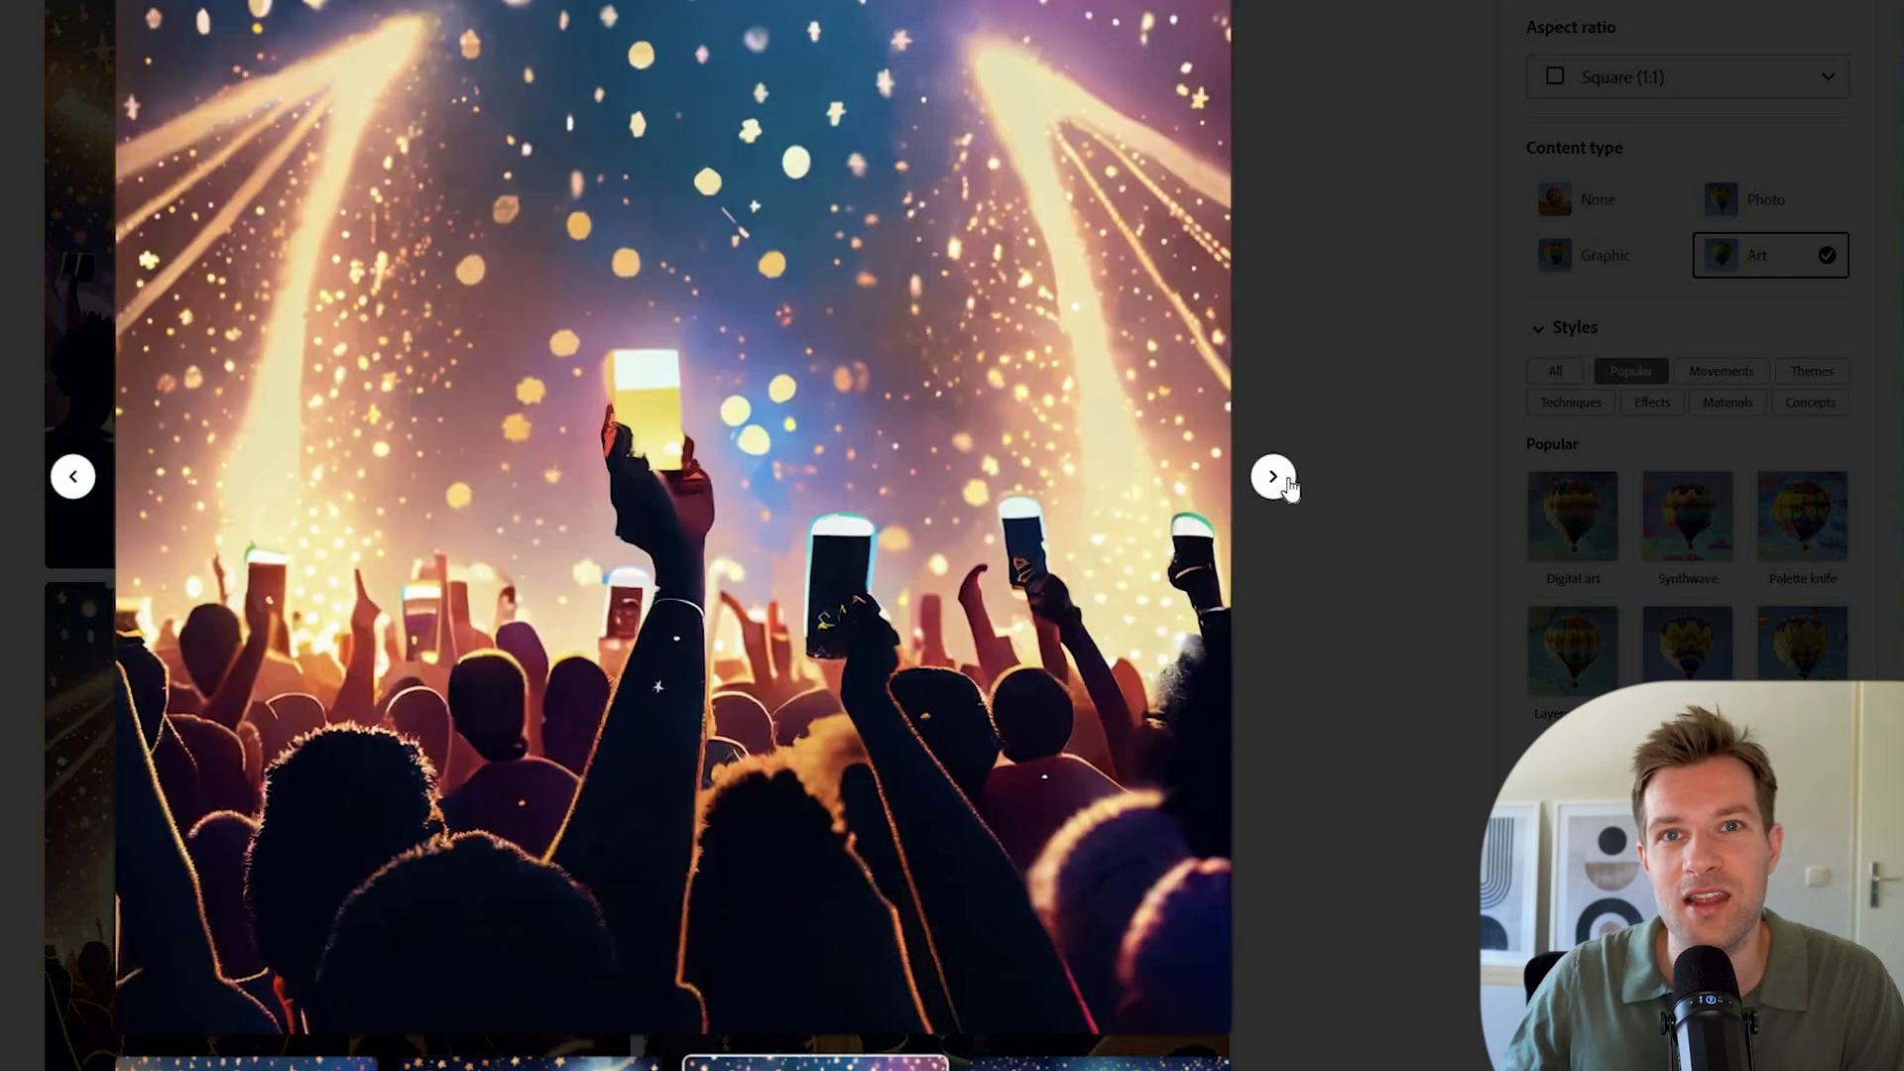
{"action": "left_click", "coordinate": [1273, 477]}
{"action": "left_click", "coordinate": [1340, 346]}
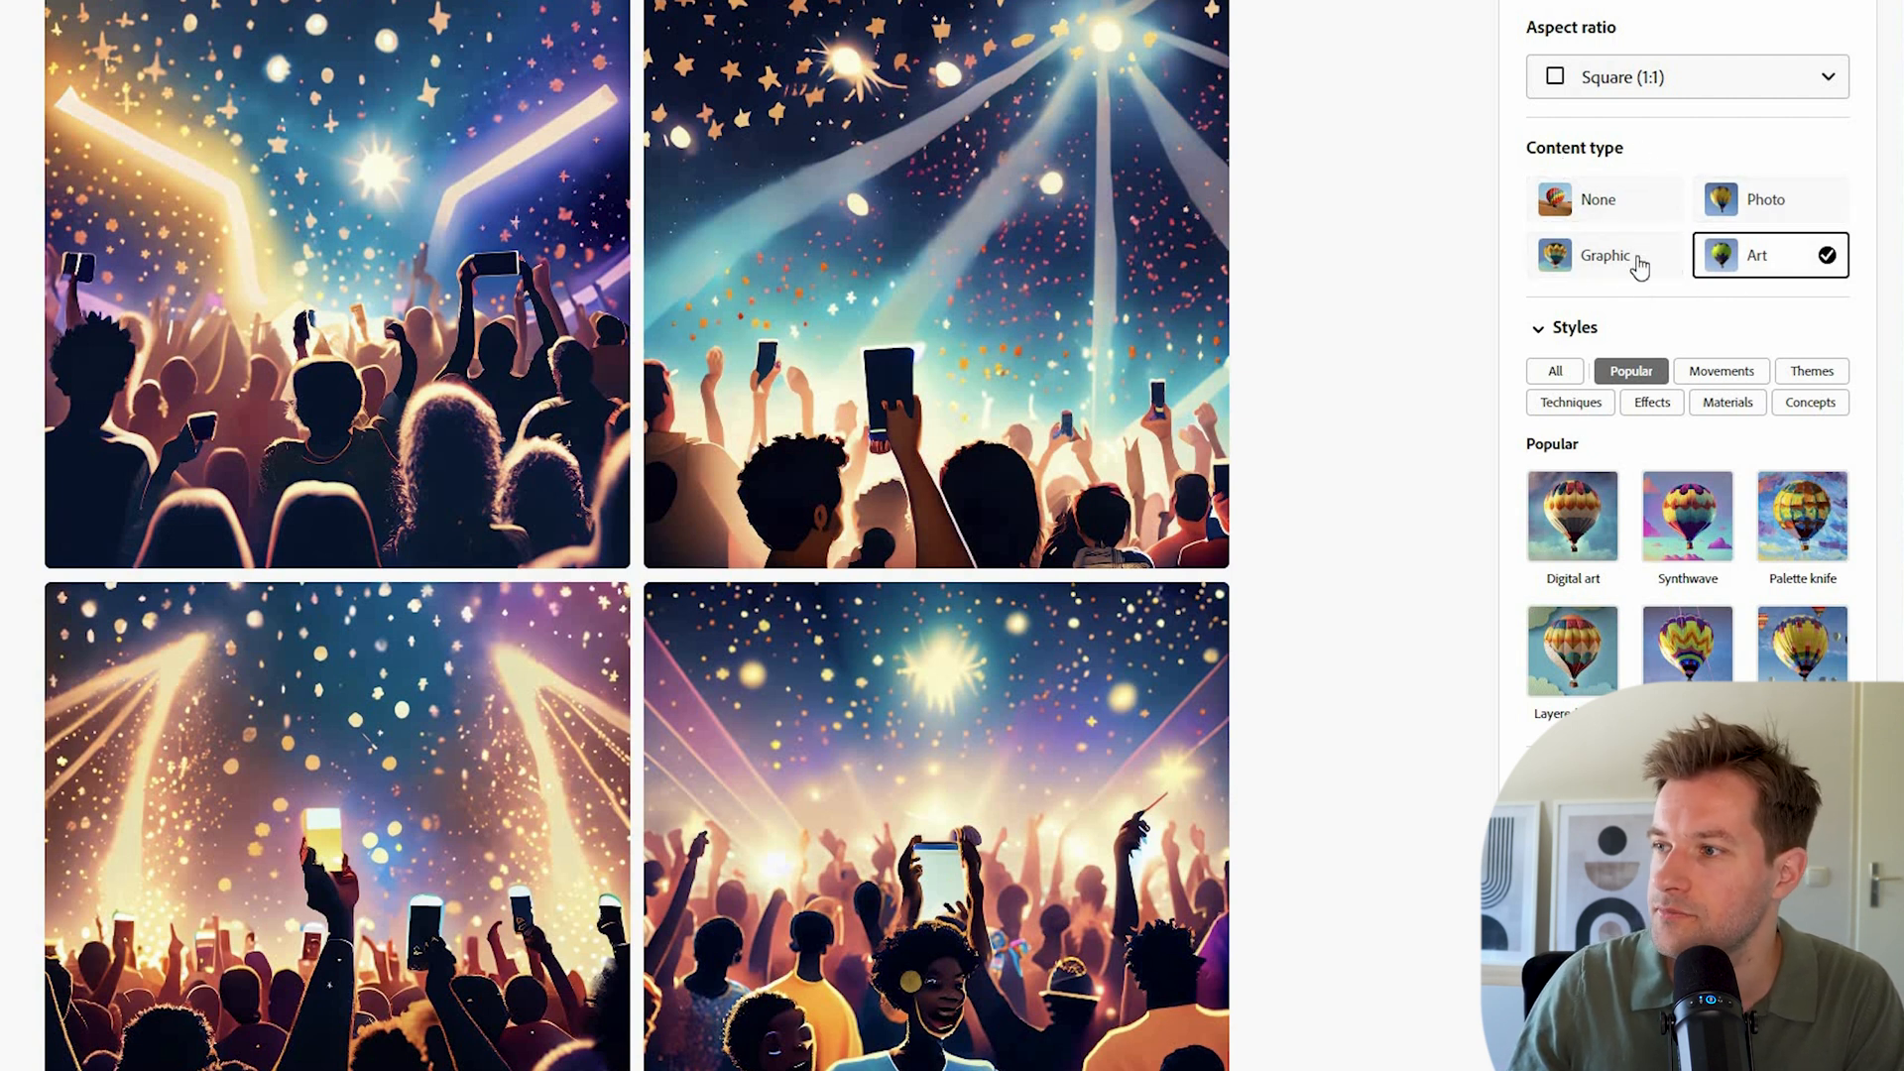
Step: Set the content type to Photo and browse the complete collection of styles
{"action": "left_click", "coordinate": [1764, 203]}
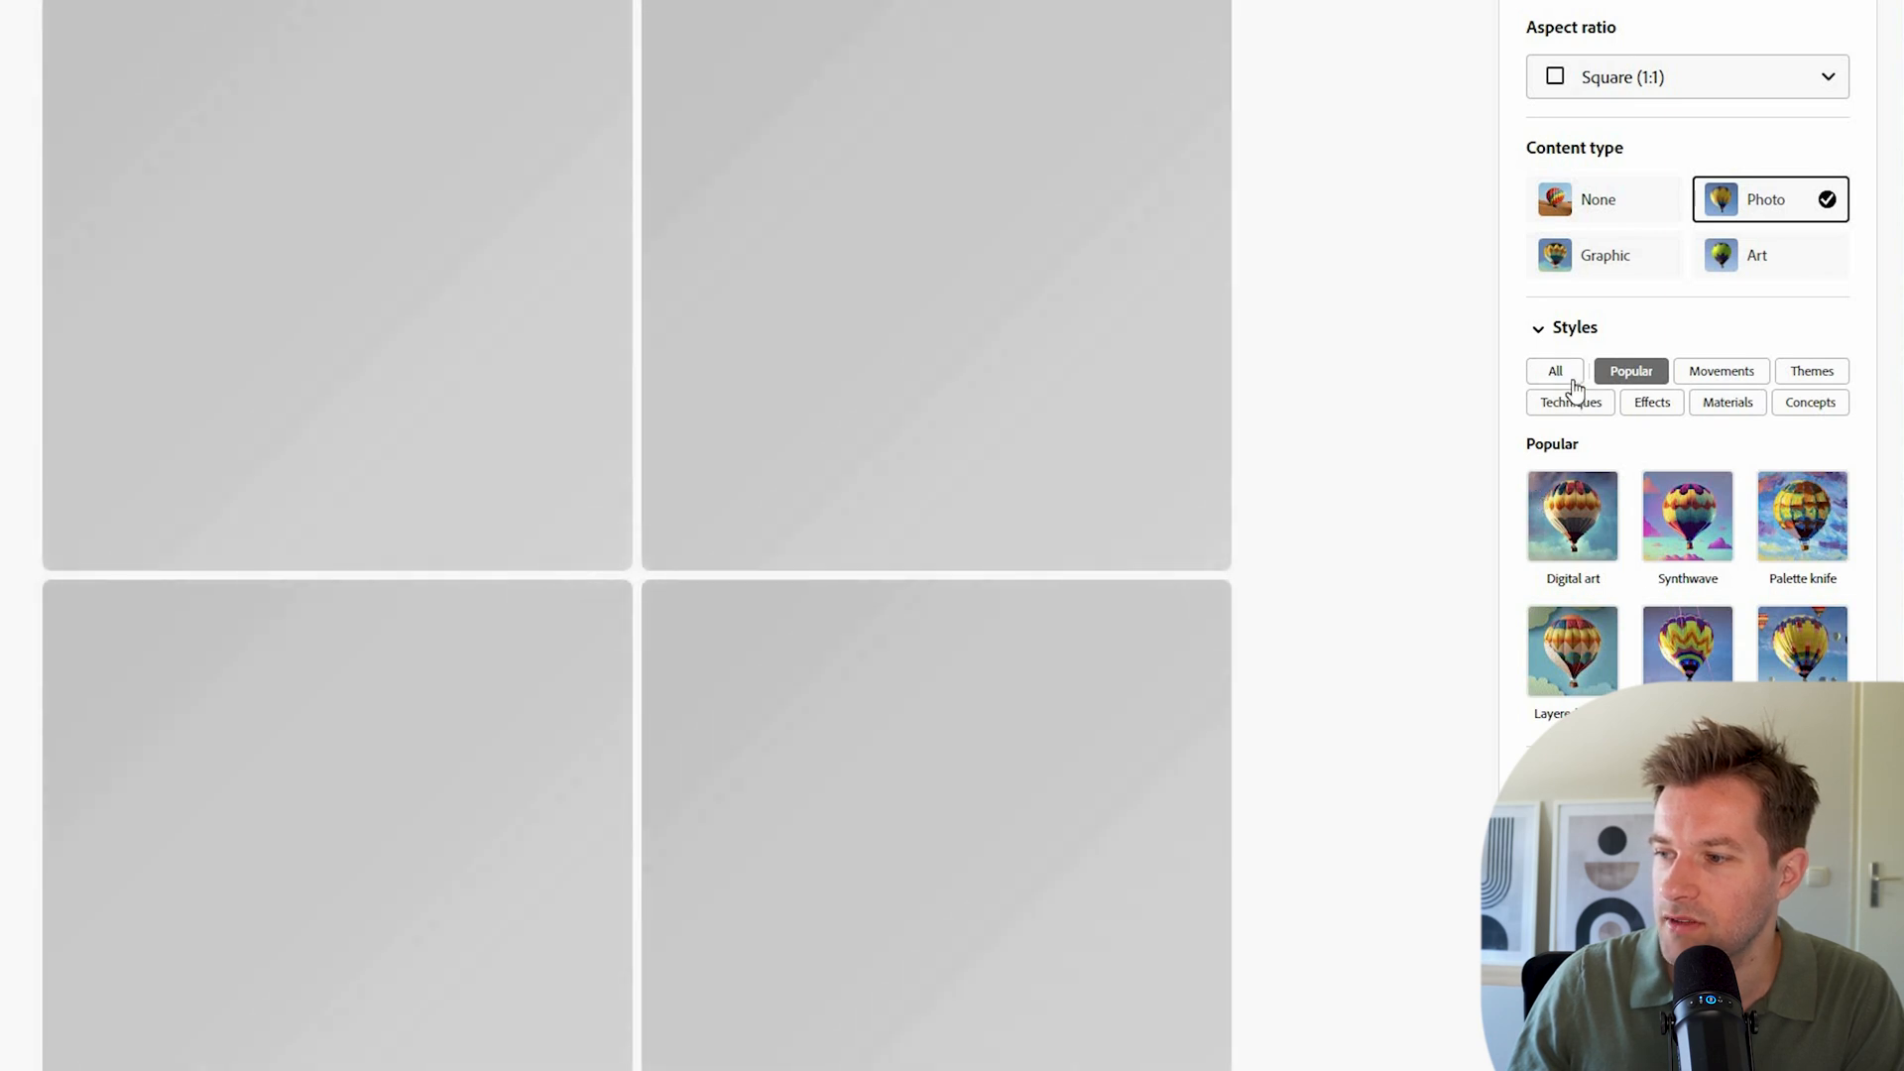
{"action": "left_click", "coordinate": [1567, 379]}
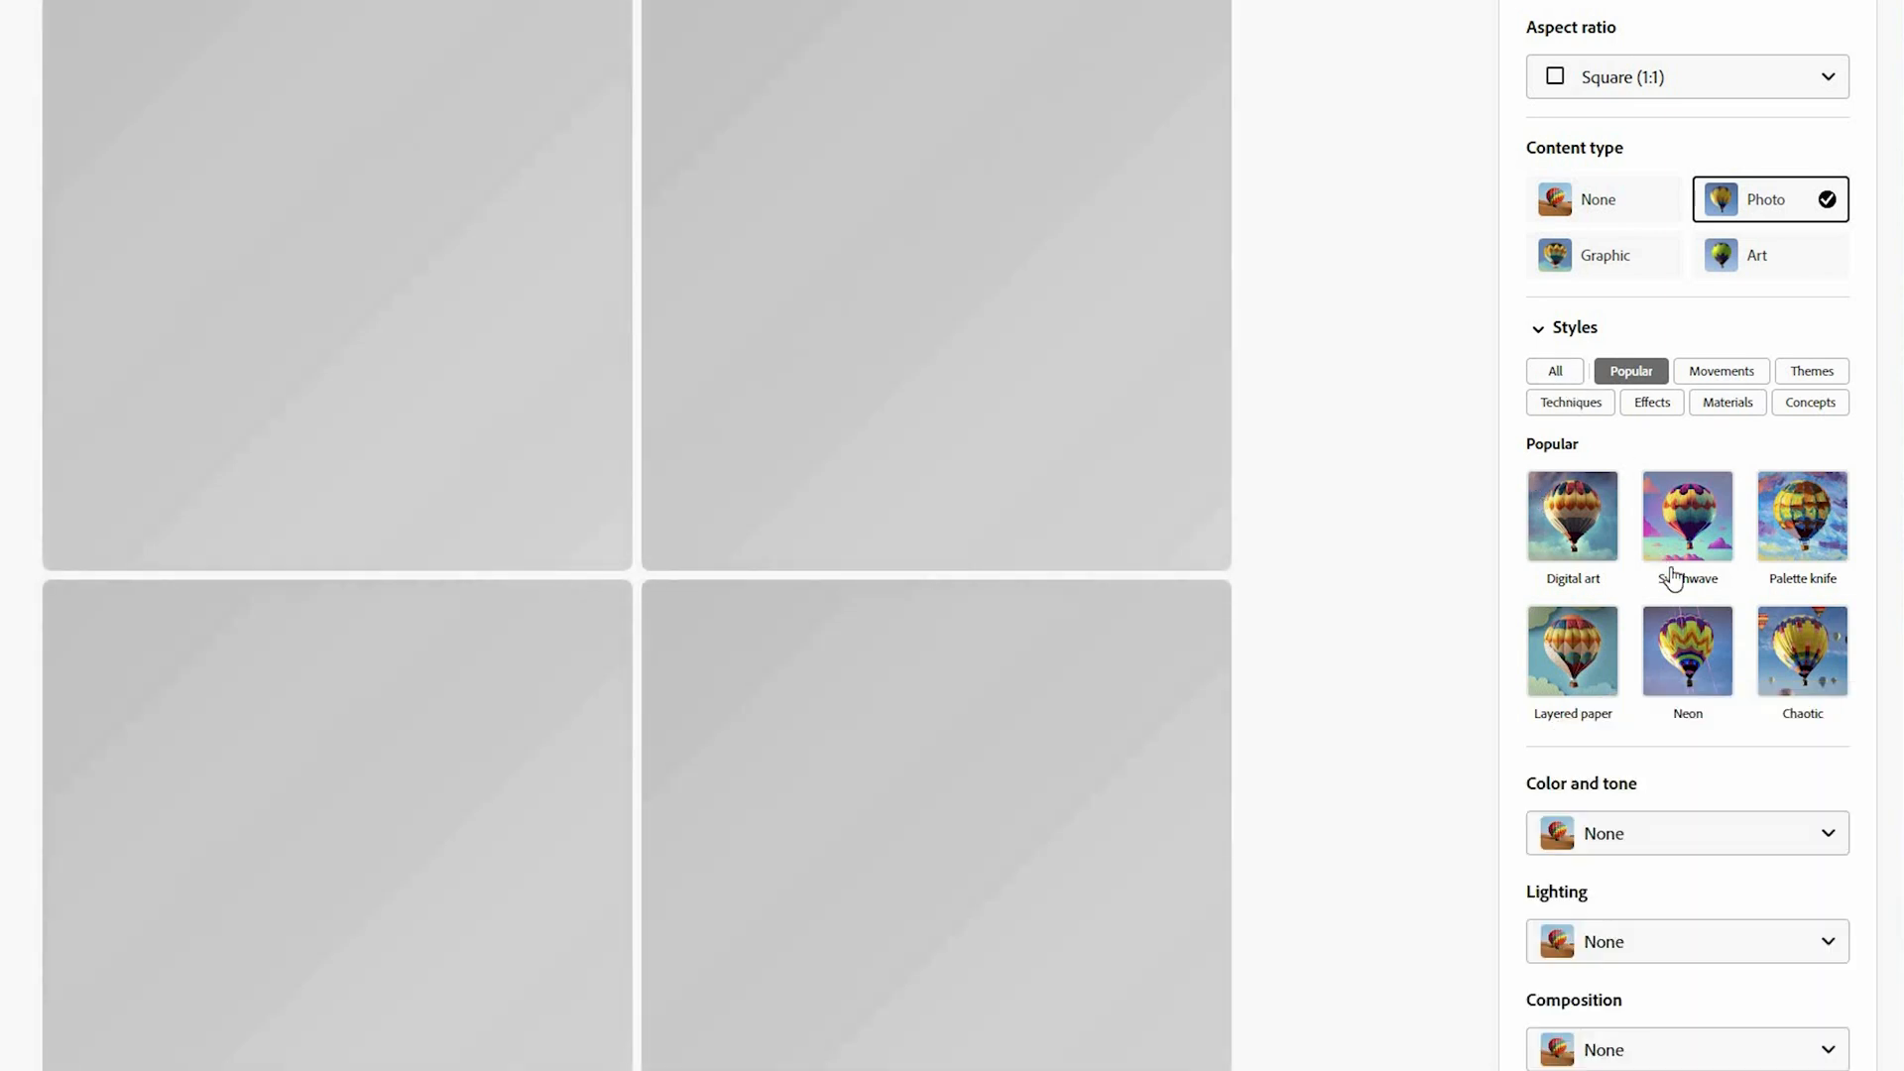
{"action": "scroll", "coordinate": [1672, 565], "scroll_direction": "down", "scroll_amount": 1}
{"action": "scroll", "coordinate": [1672, 563], "scroll_direction": "down", "scroll_amount": 10}
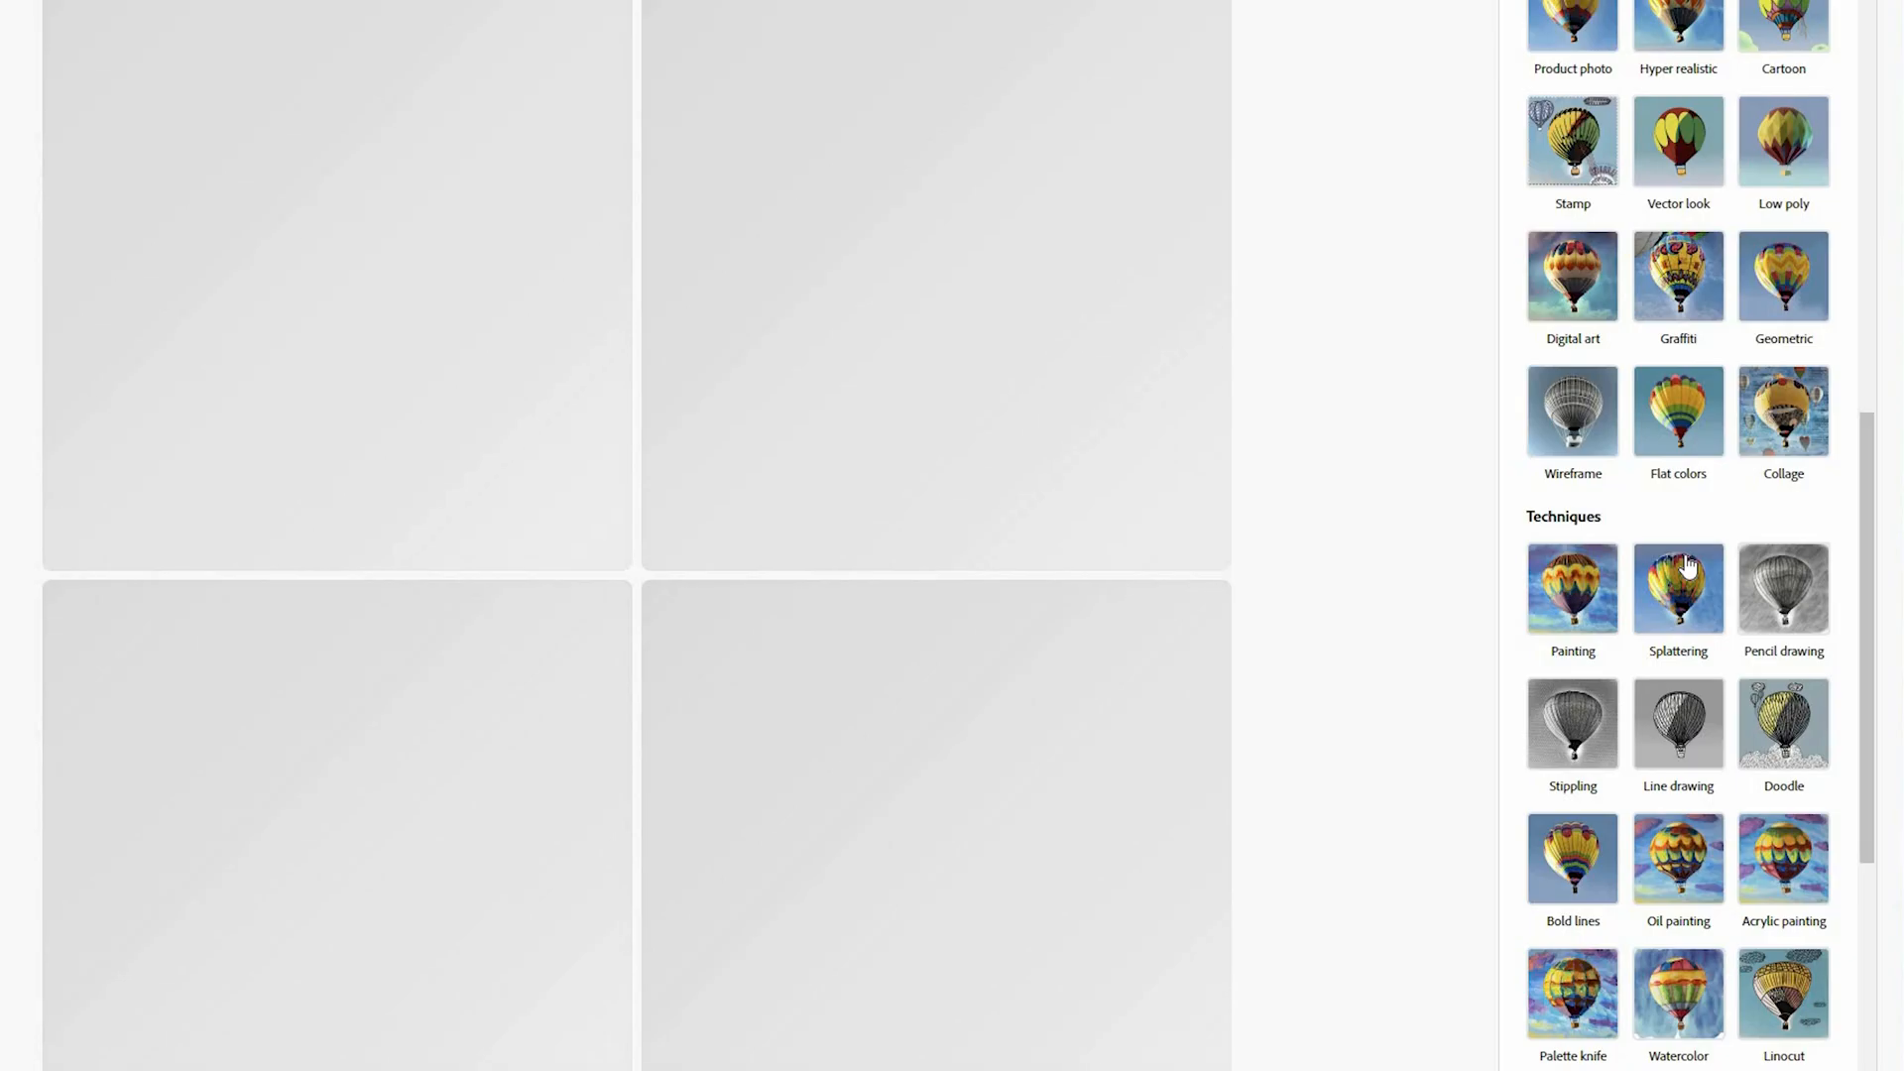
{"action": "scroll", "coordinate": [1666, 595], "scroll_direction": "up", "scroll_amount": 10}
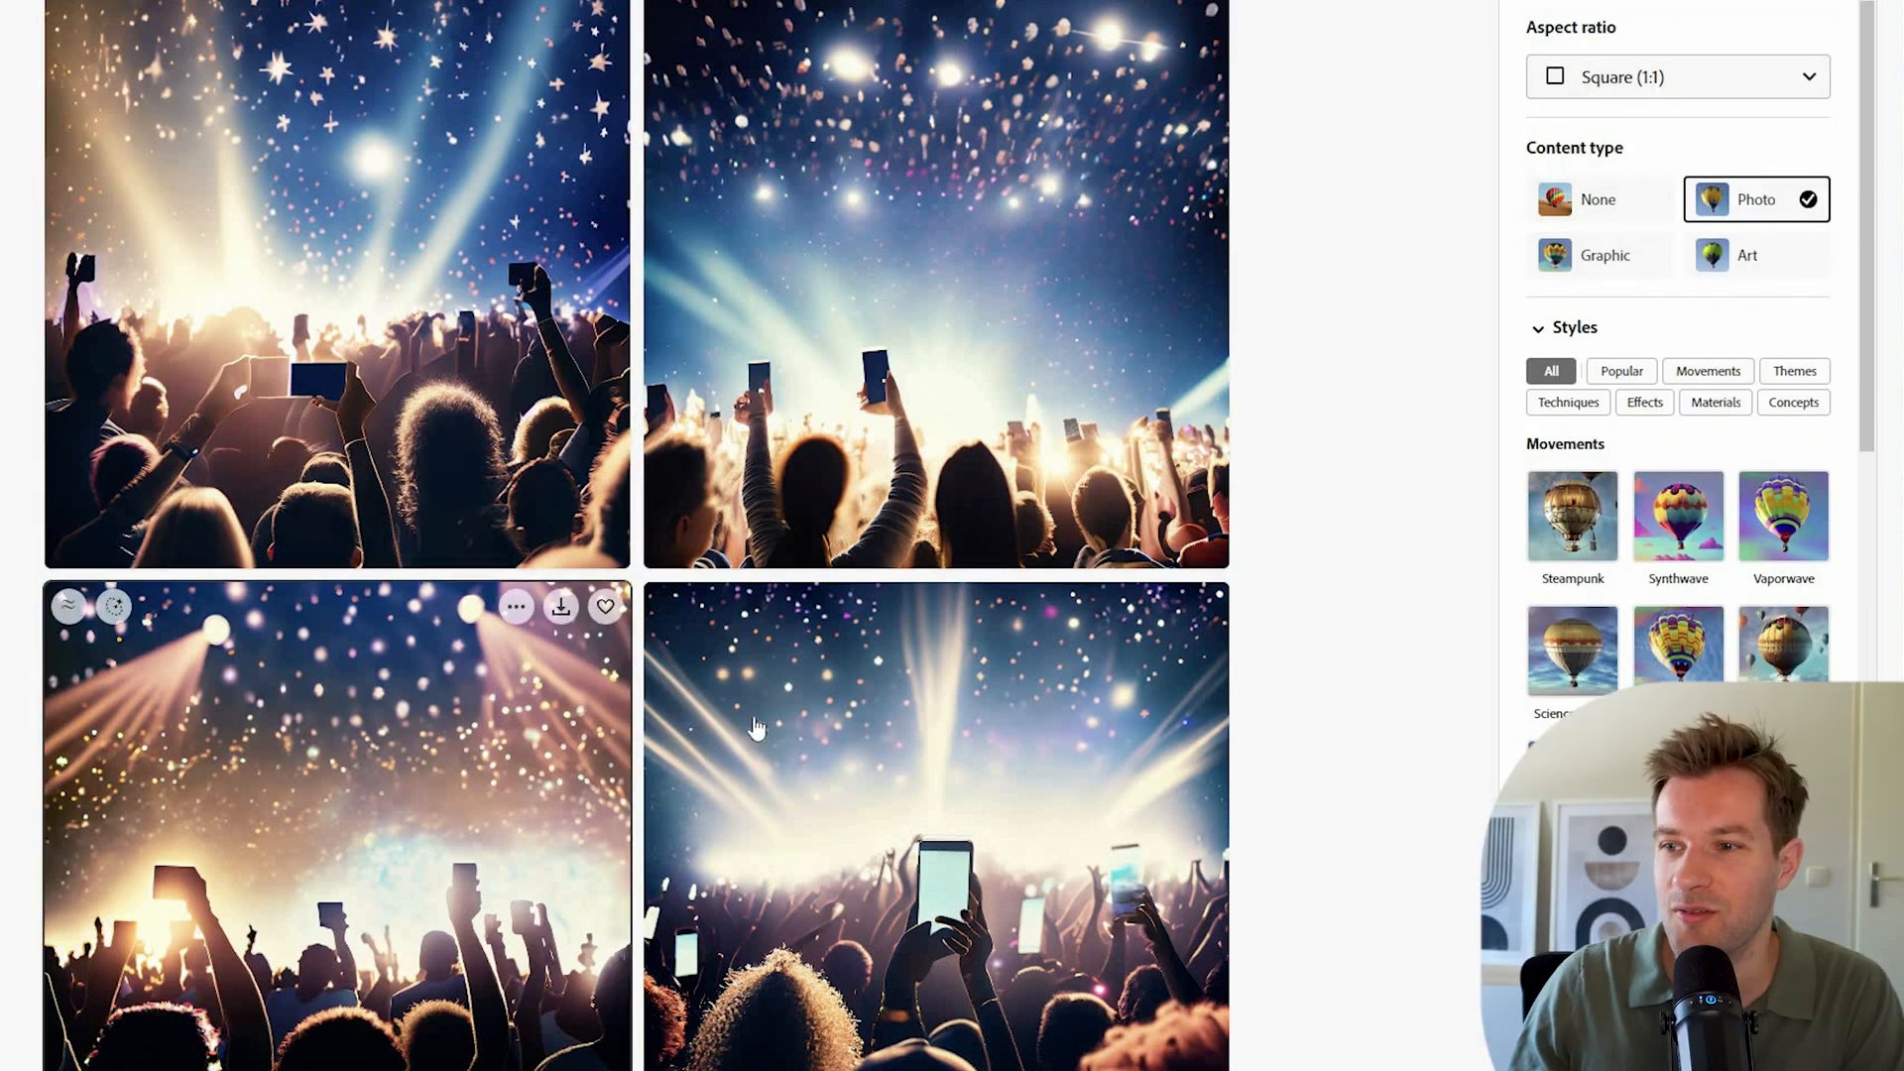
Step: Inspect the third photo result enlarged and select the Synthwave style for the concert images
{"action": "left_click", "coordinate": [440, 716]}
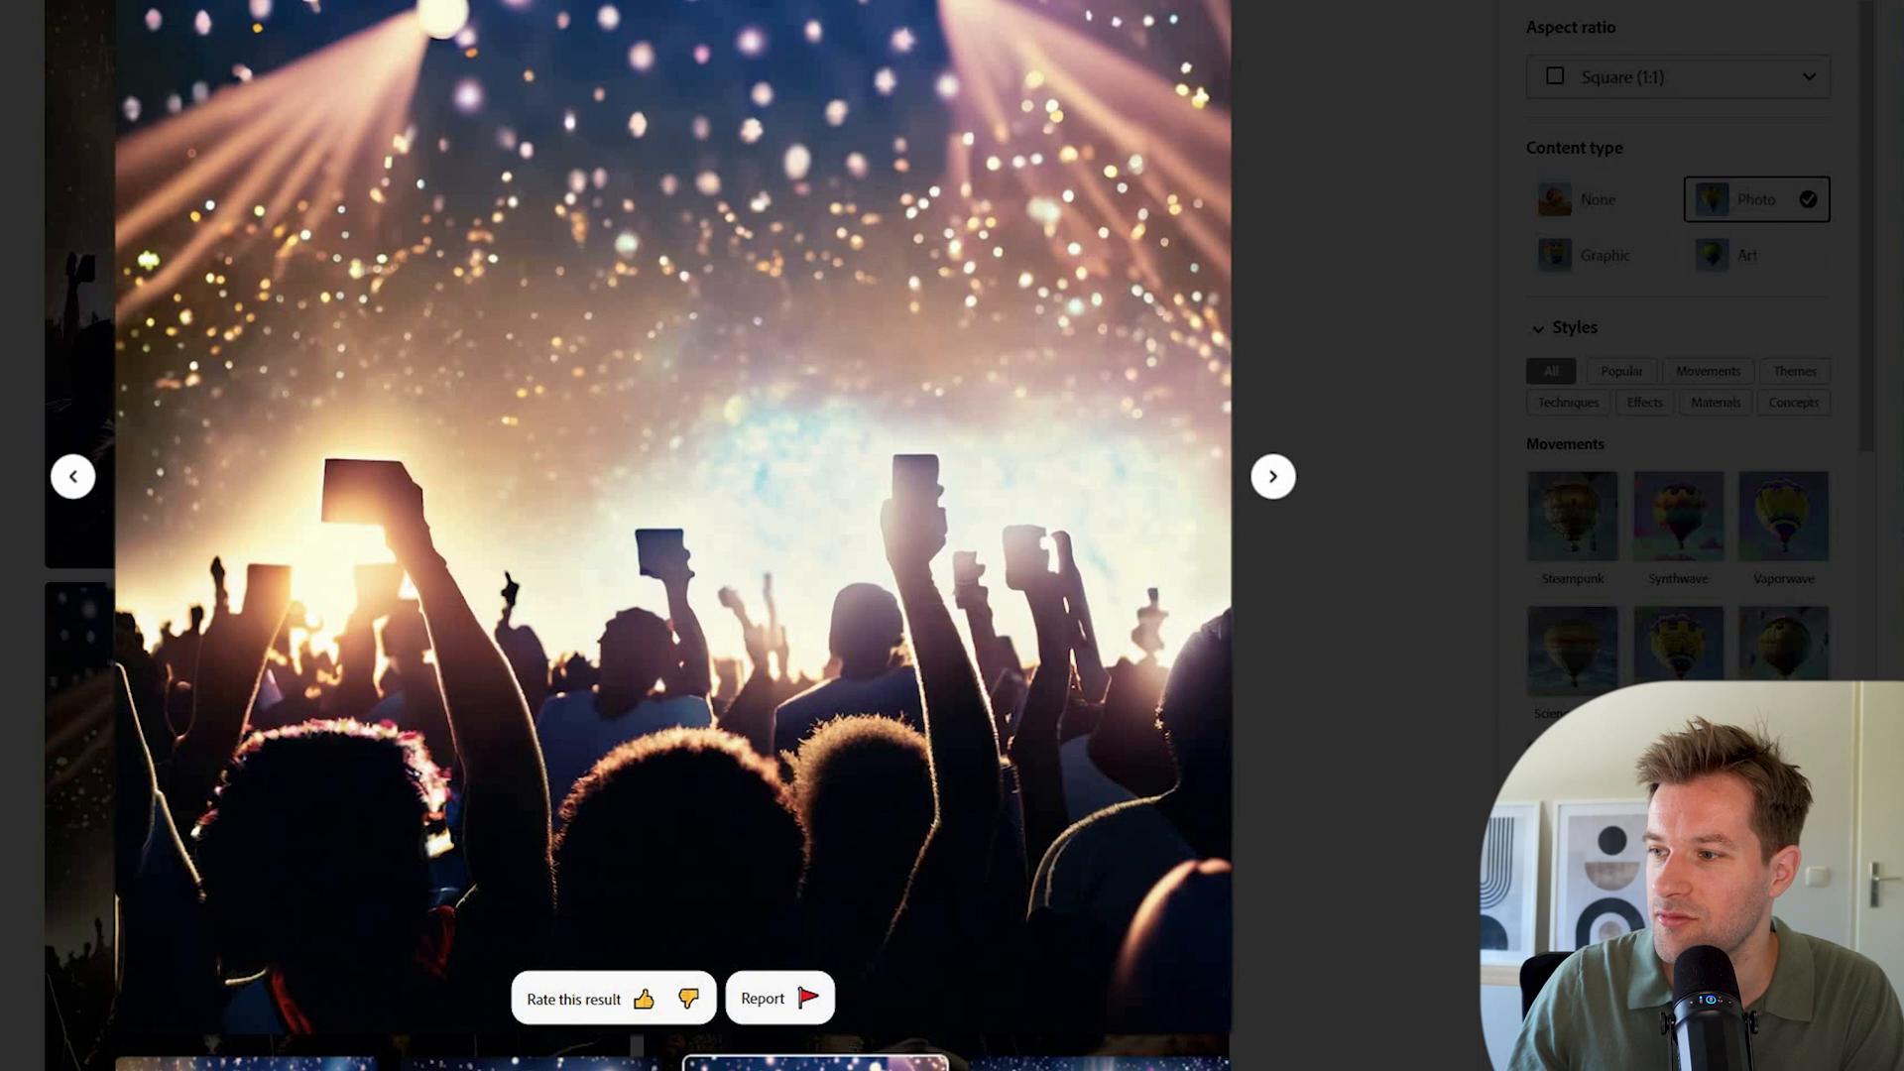
{"action": "key", "text": "Escape"}
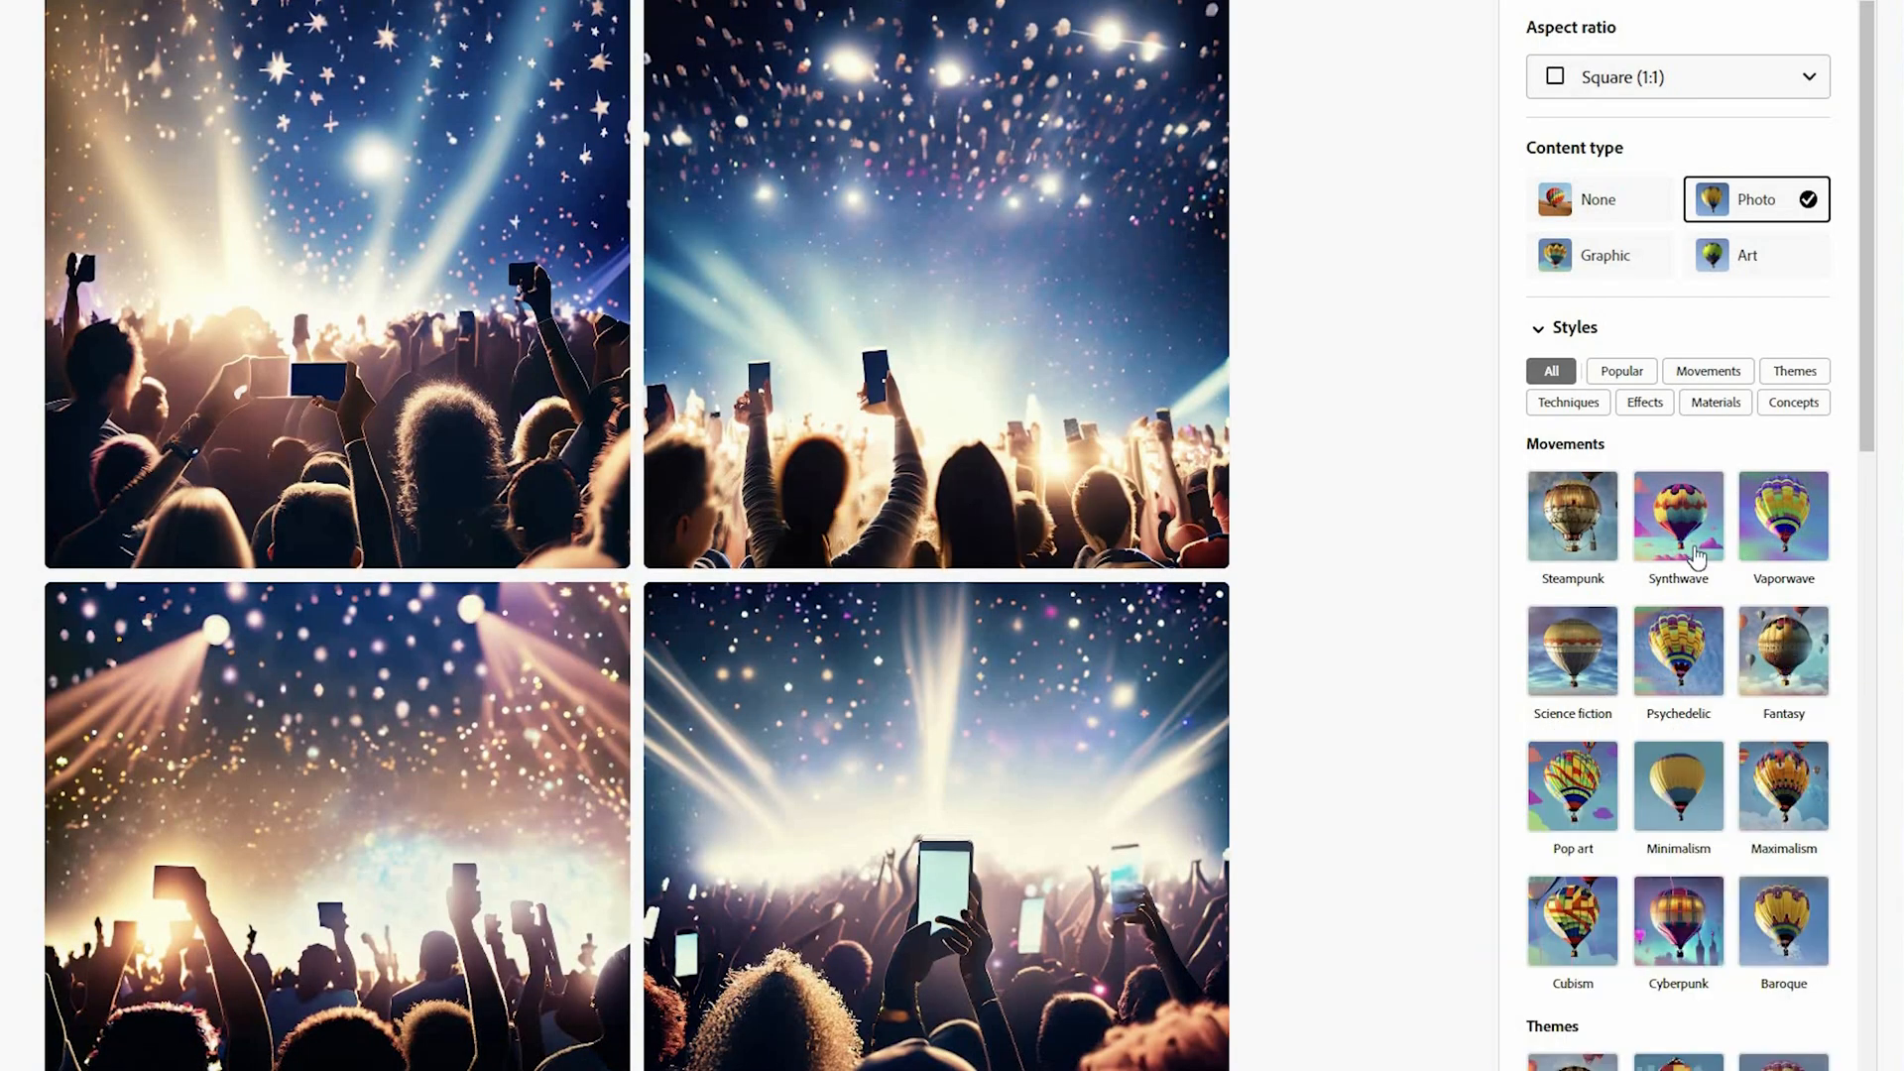
{"action": "left_click", "coordinate": [1677, 516]}
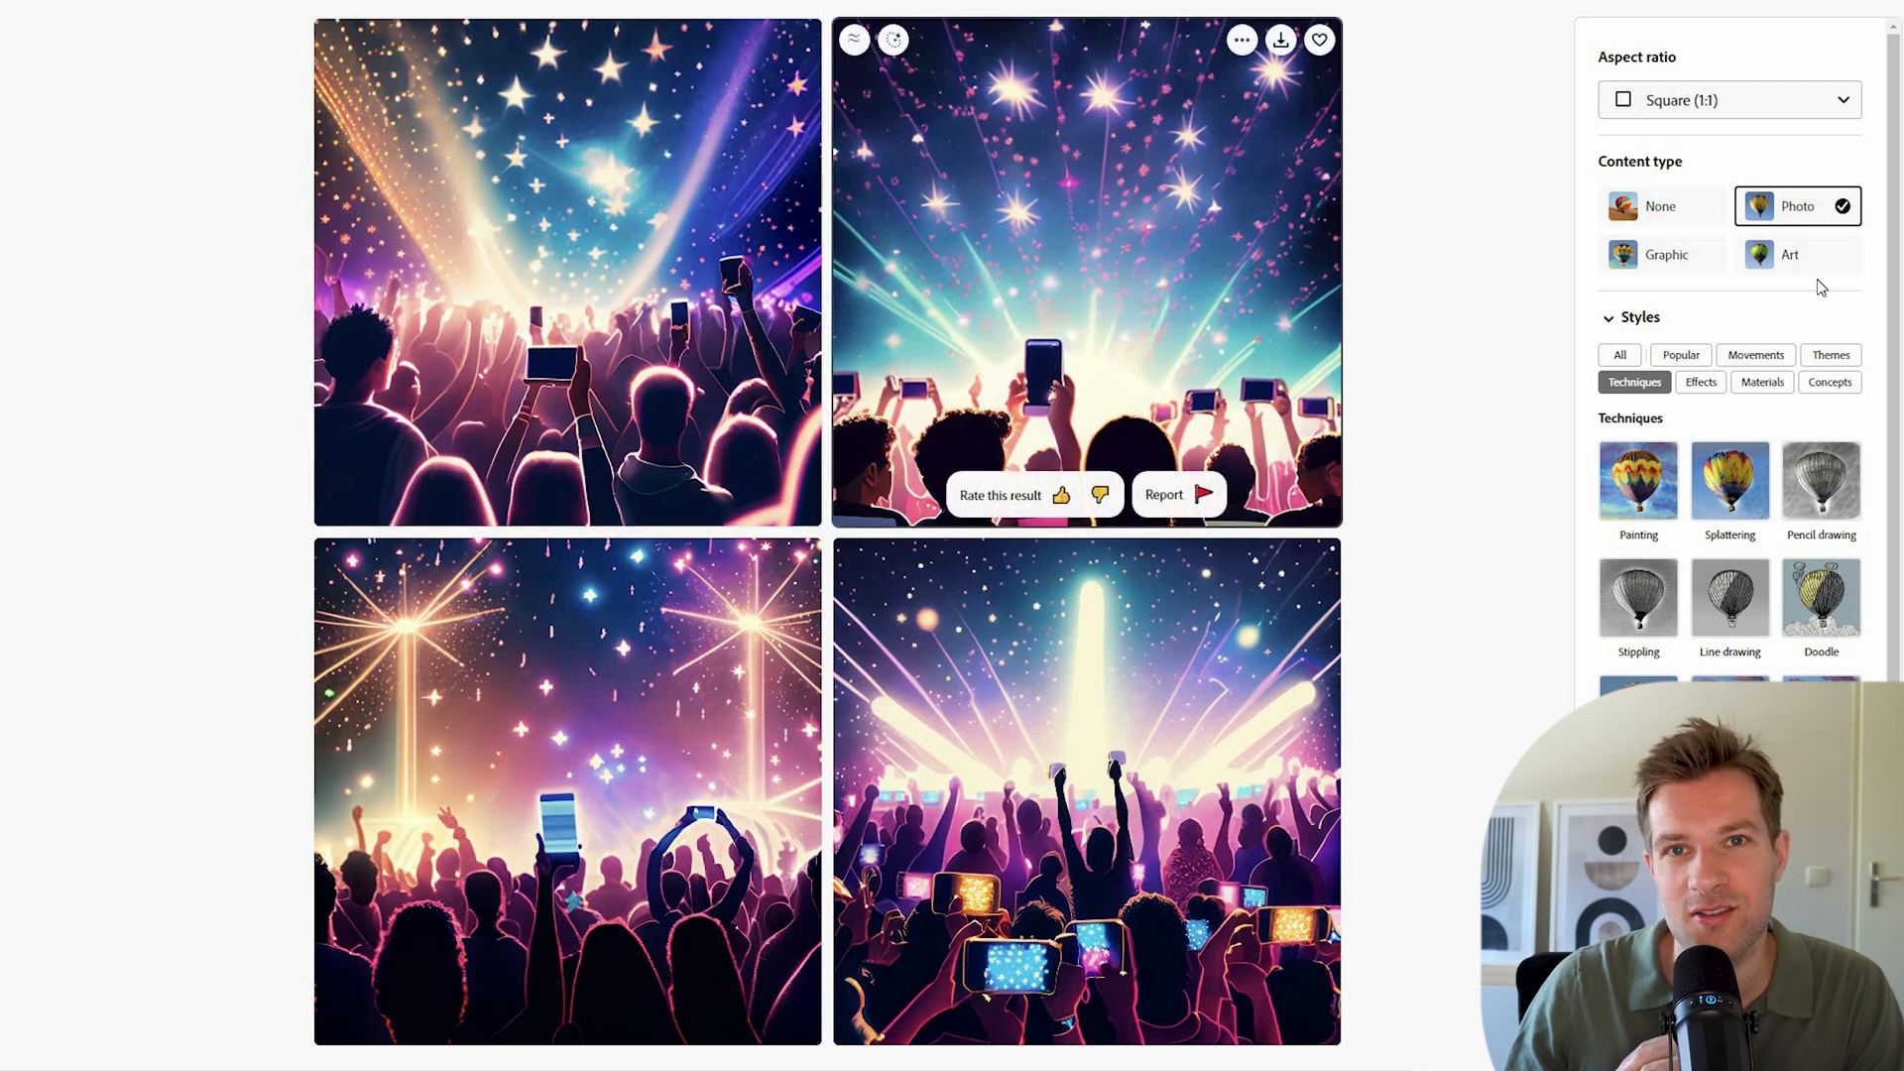
Step: Set the content type to Graphic and look over the color and tone and lighting options
{"action": "left_click", "coordinate": [1614, 262]}
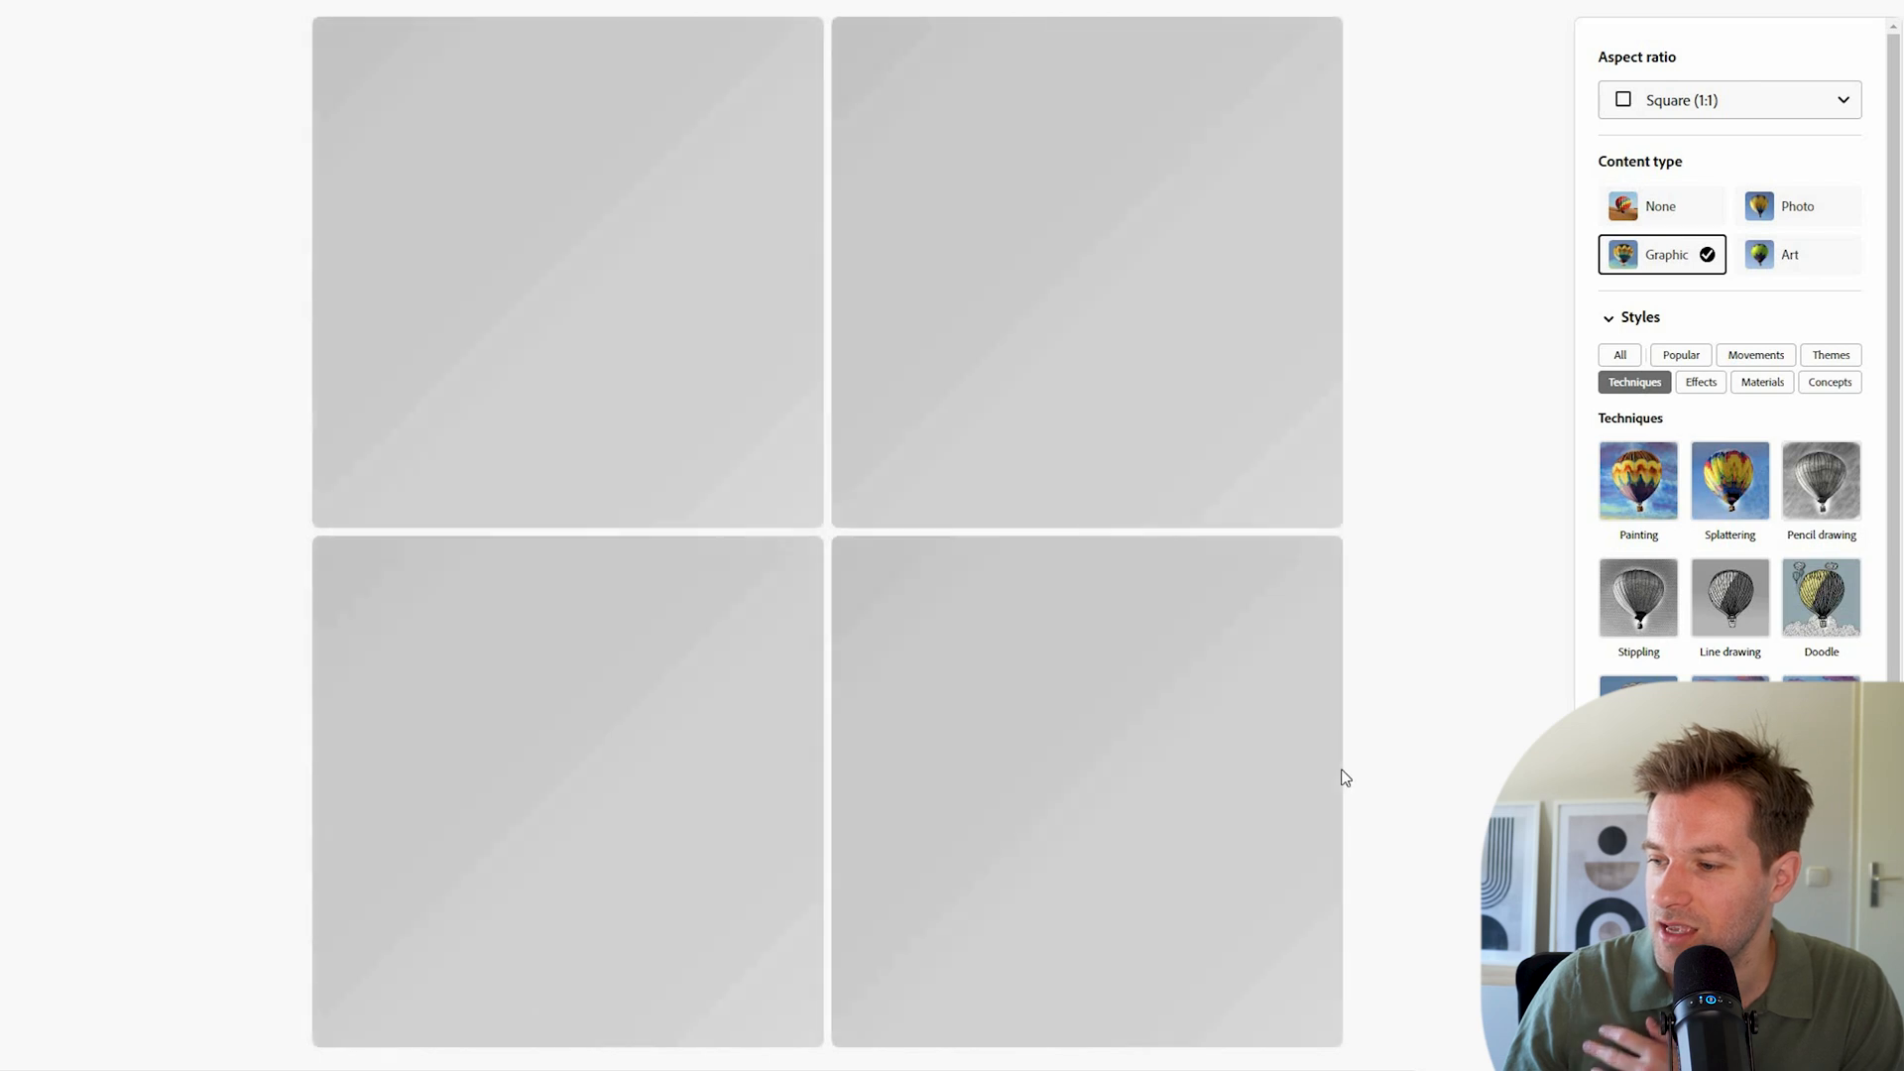
{"action": "scroll", "coordinate": [1745, 971], "scroll_direction": "down", "scroll_amount": 1}
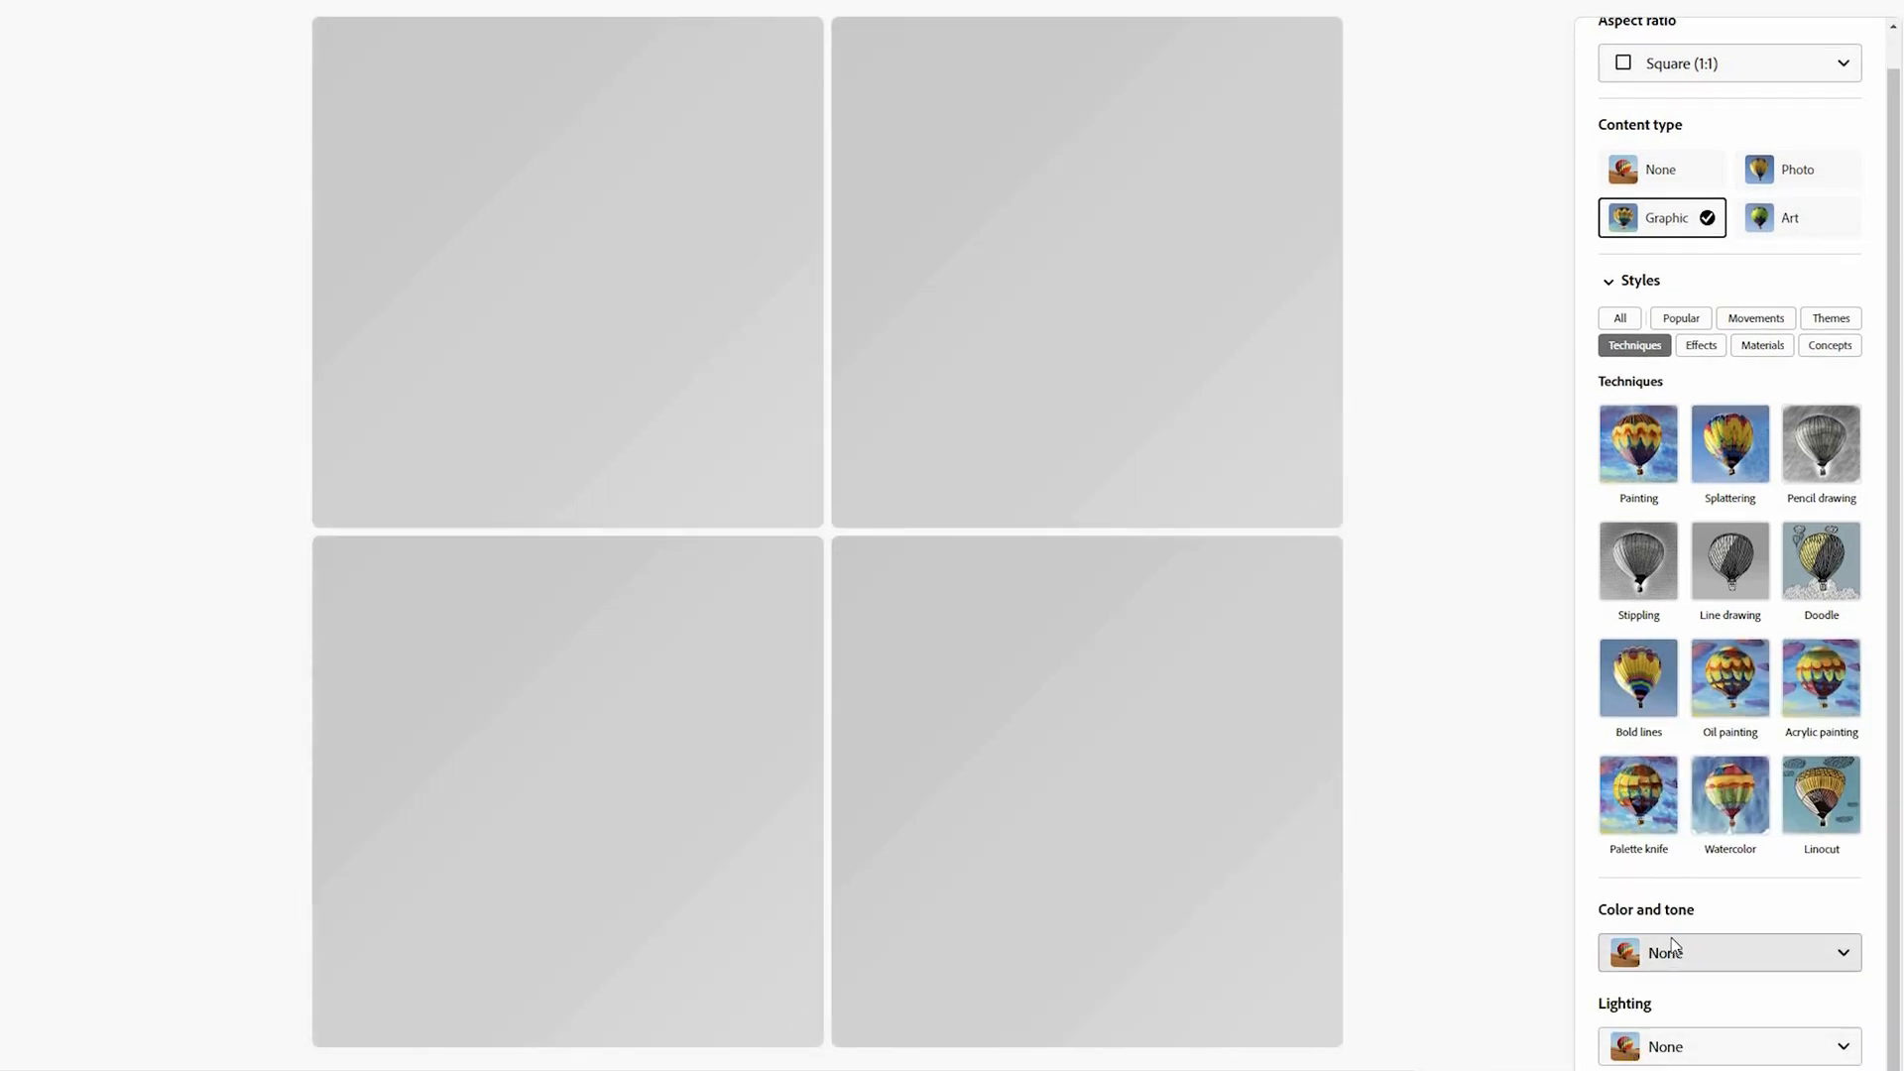
{"action": "left_click", "coordinate": [1702, 952]}
{"action": "left_click", "coordinate": [1723, 1049]}
{"action": "left_click", "coordinate": [1726, 1049]}
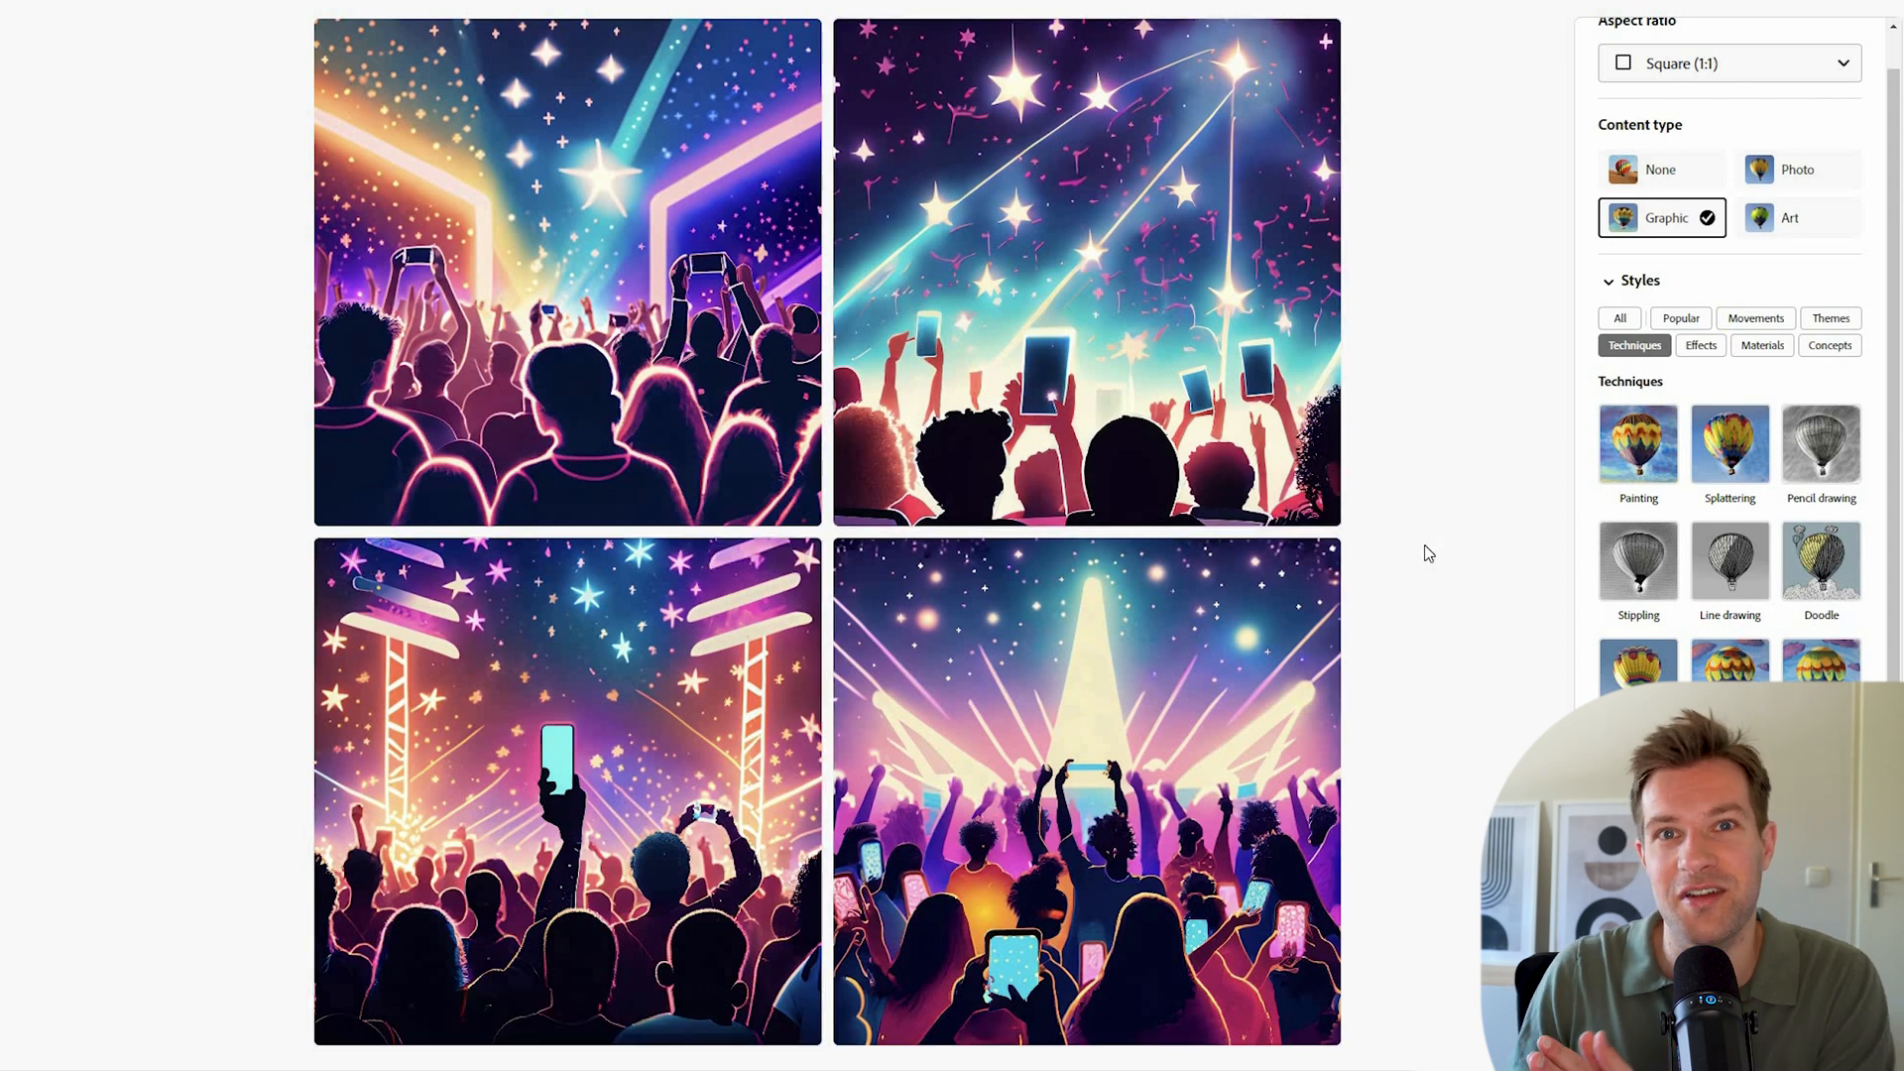
Step: Show the Effects styles and select Fisheye for the concert images
{"action": "left_click", "coordinate": [1701, 345]}
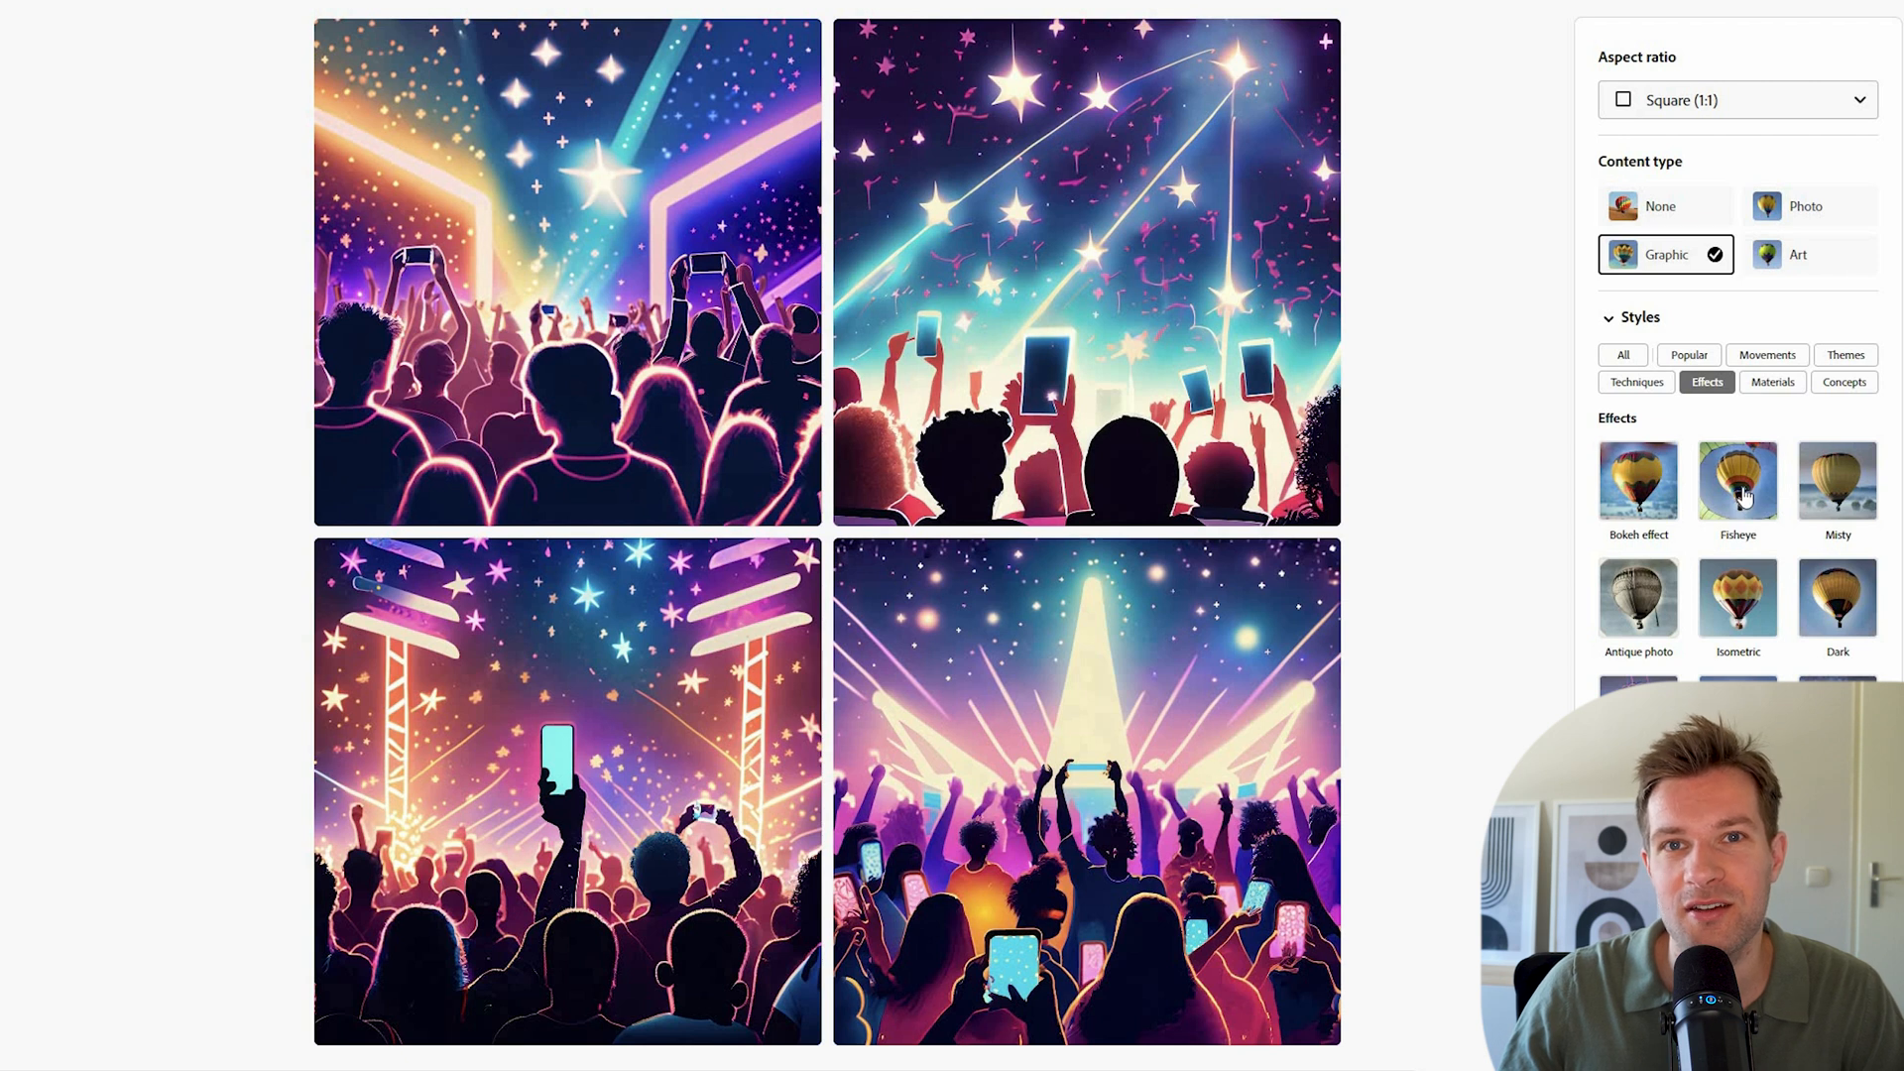
{"action": "left_click", "coordinate": [1742, 496]}
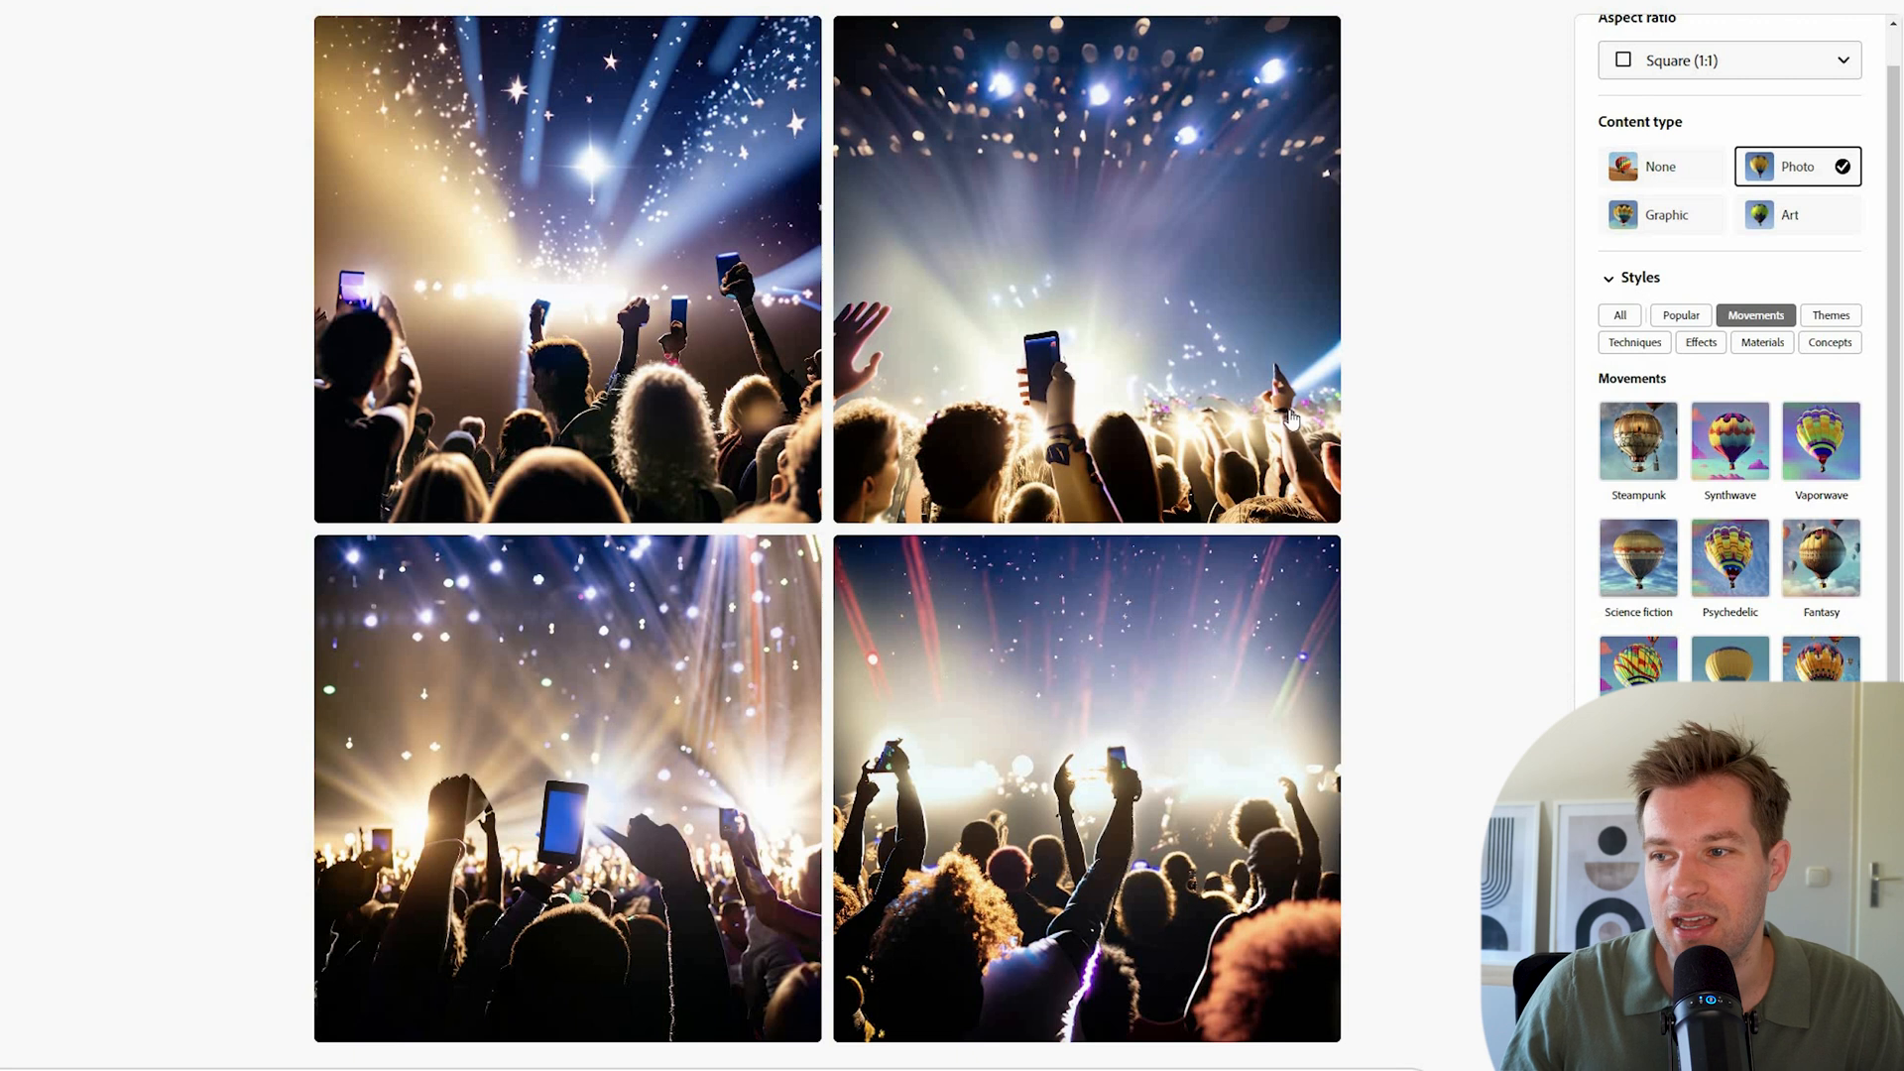
Step: Examine the generated antique-style photos of a man walking a dog in New York
{"action": "mouse_move", "coordinate": [944, 323]}
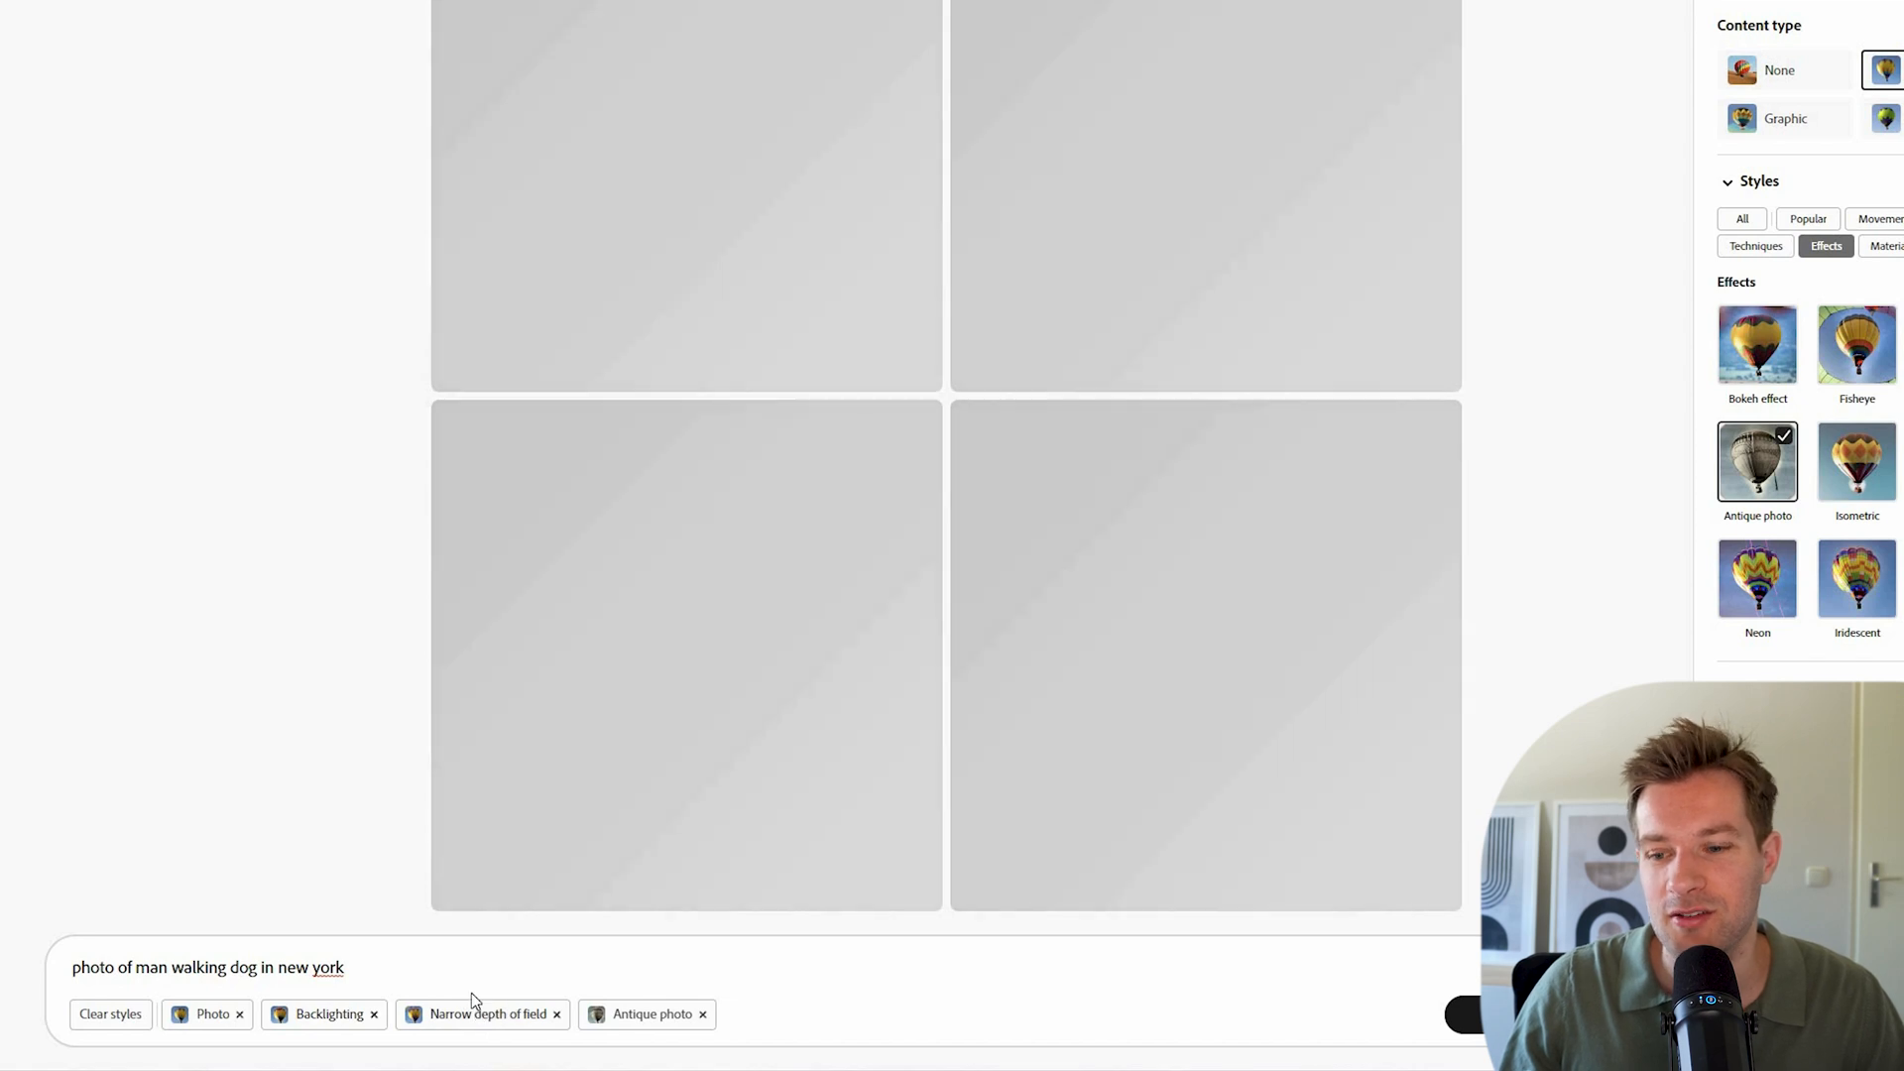
{"action": "scroll", "coordinate": [221, 607], "scroll_direction": "up", "scroll_amount": 3}
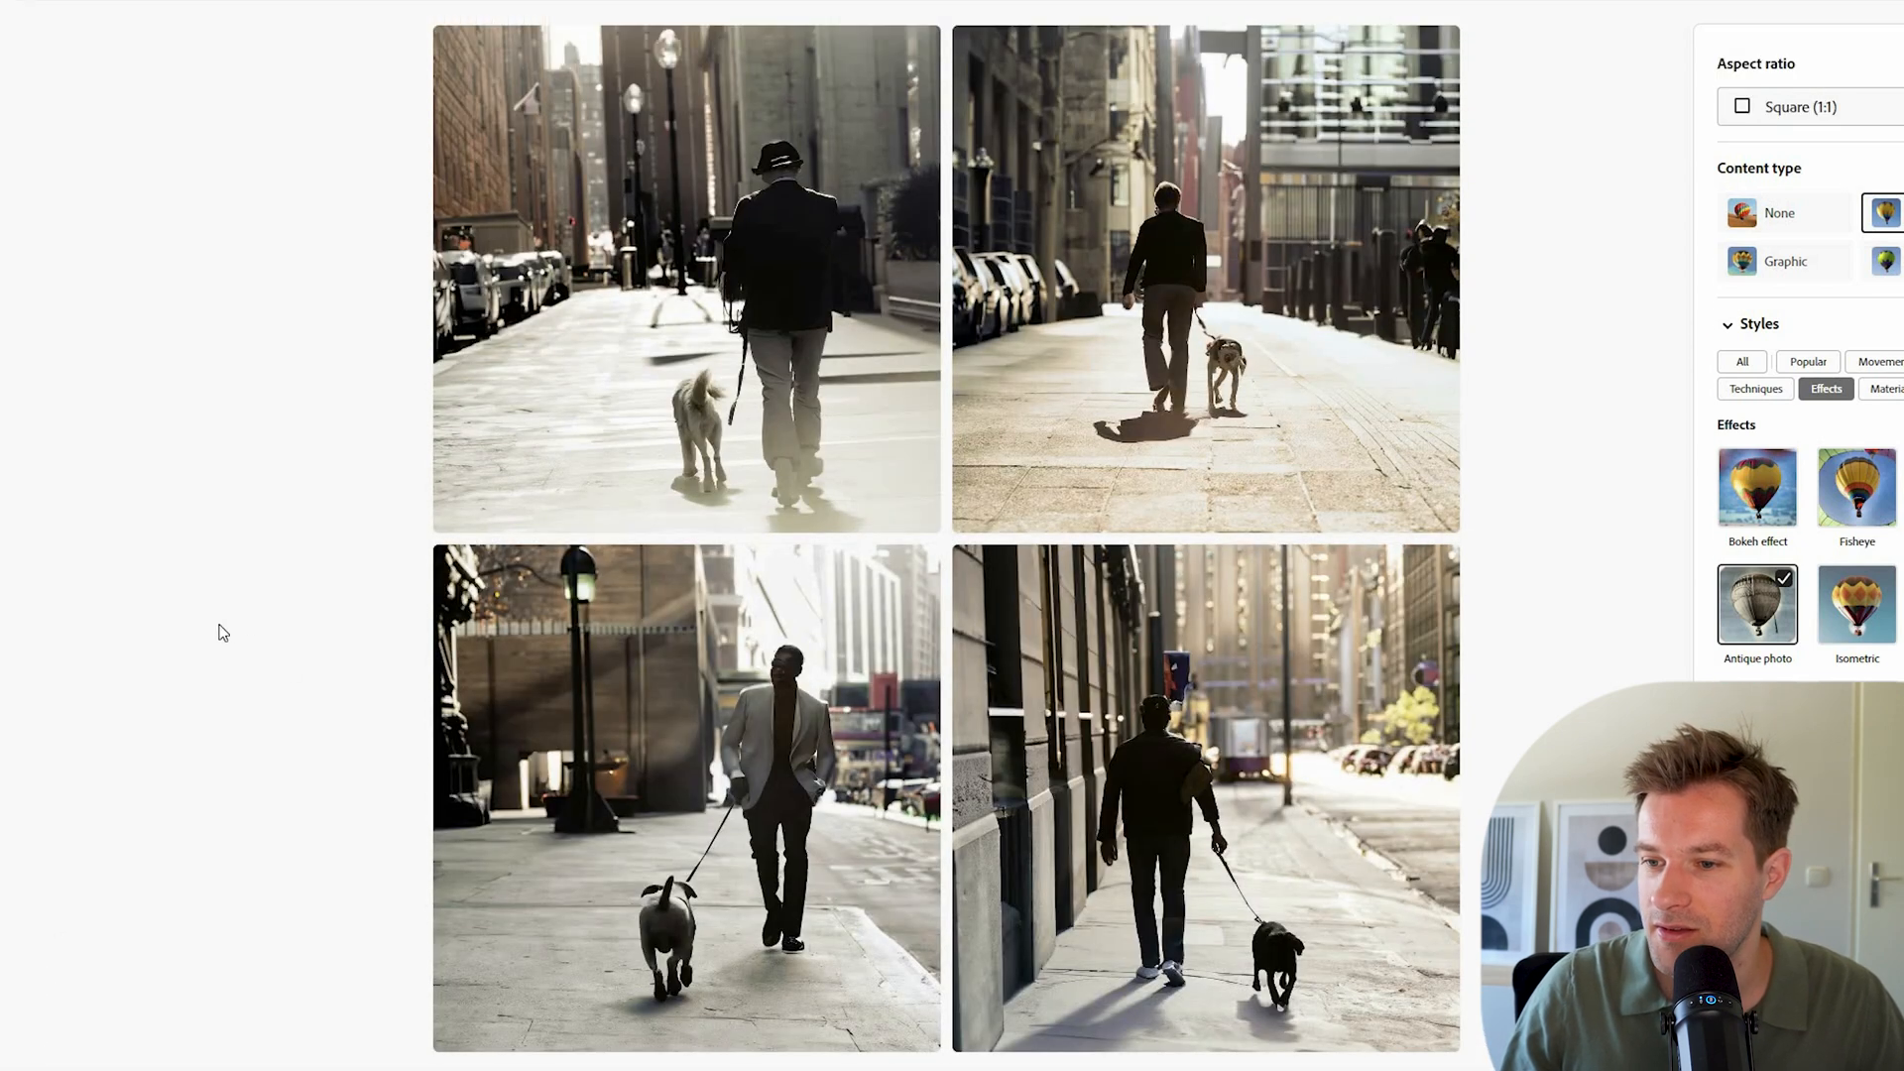
{"action": "mouse_move", "coordinate": [893, 718]}
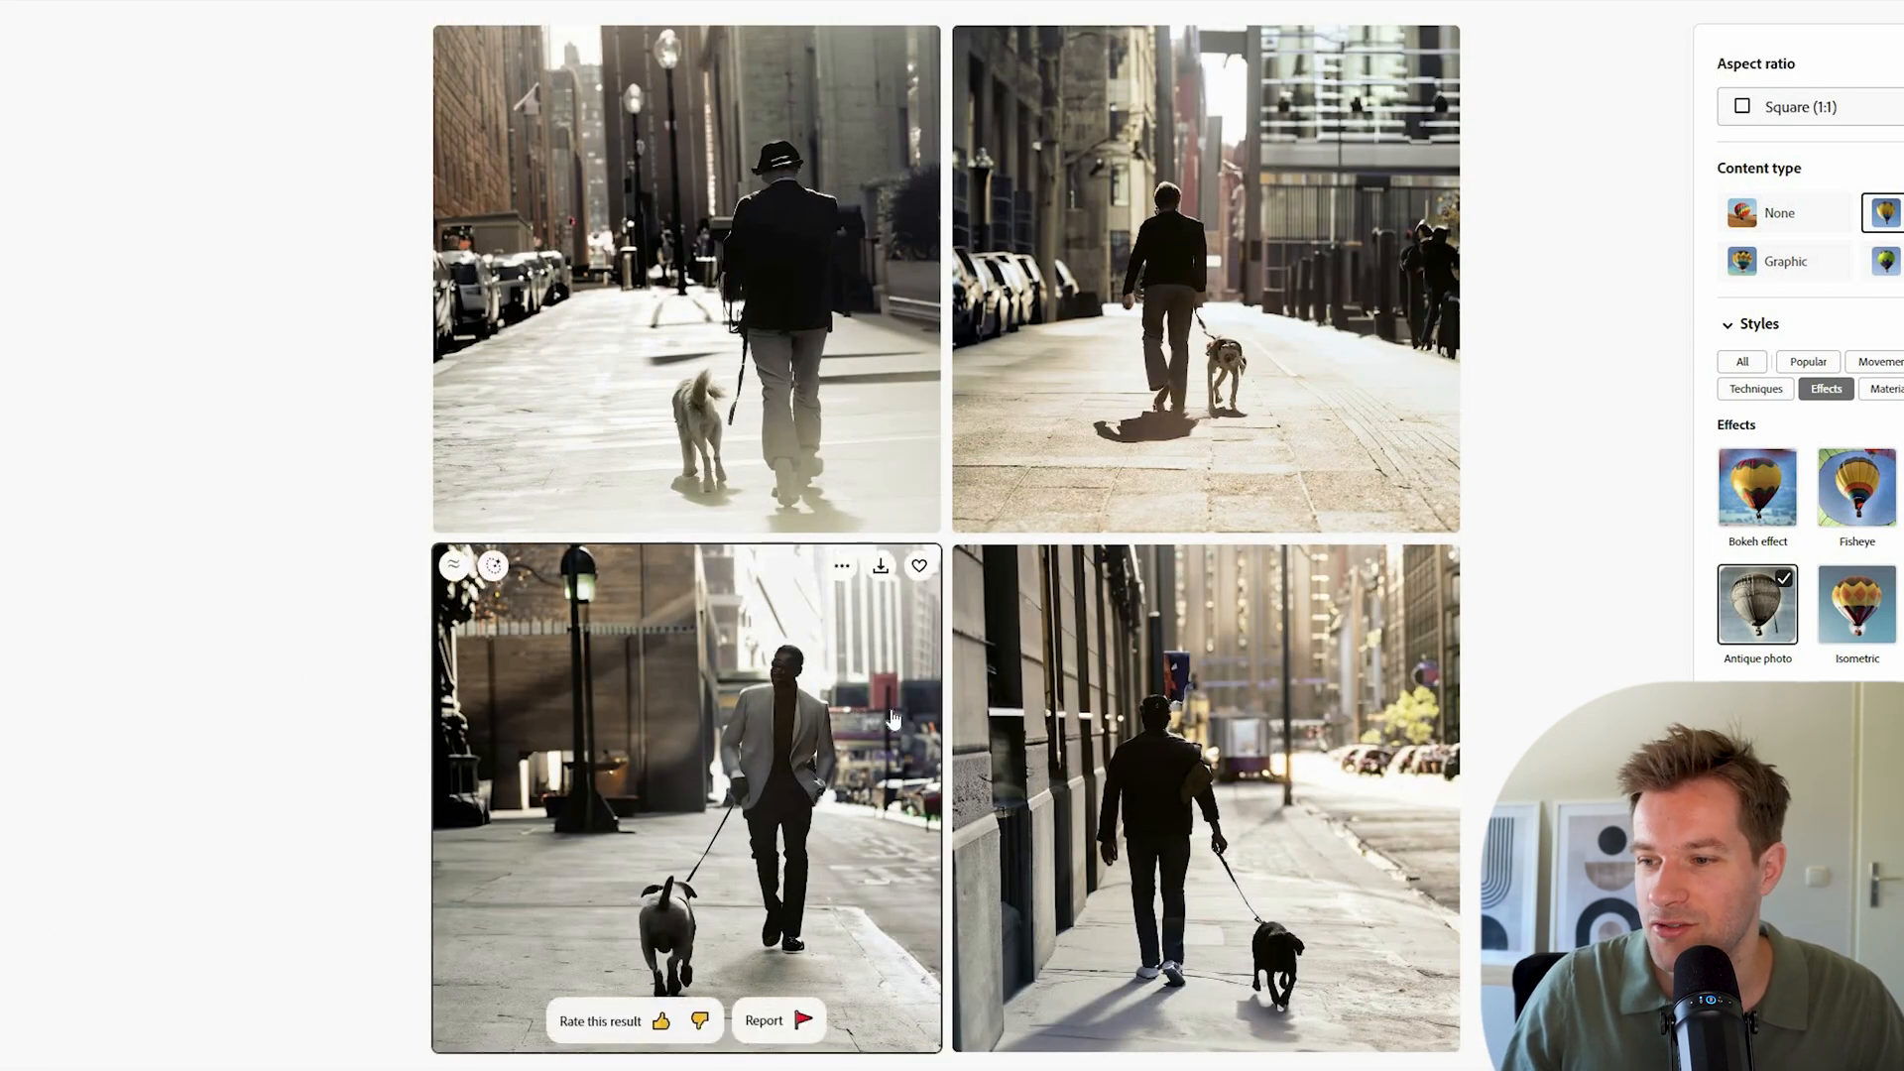
{"action": "mouse_move", "coordinate": [1281, 804]}
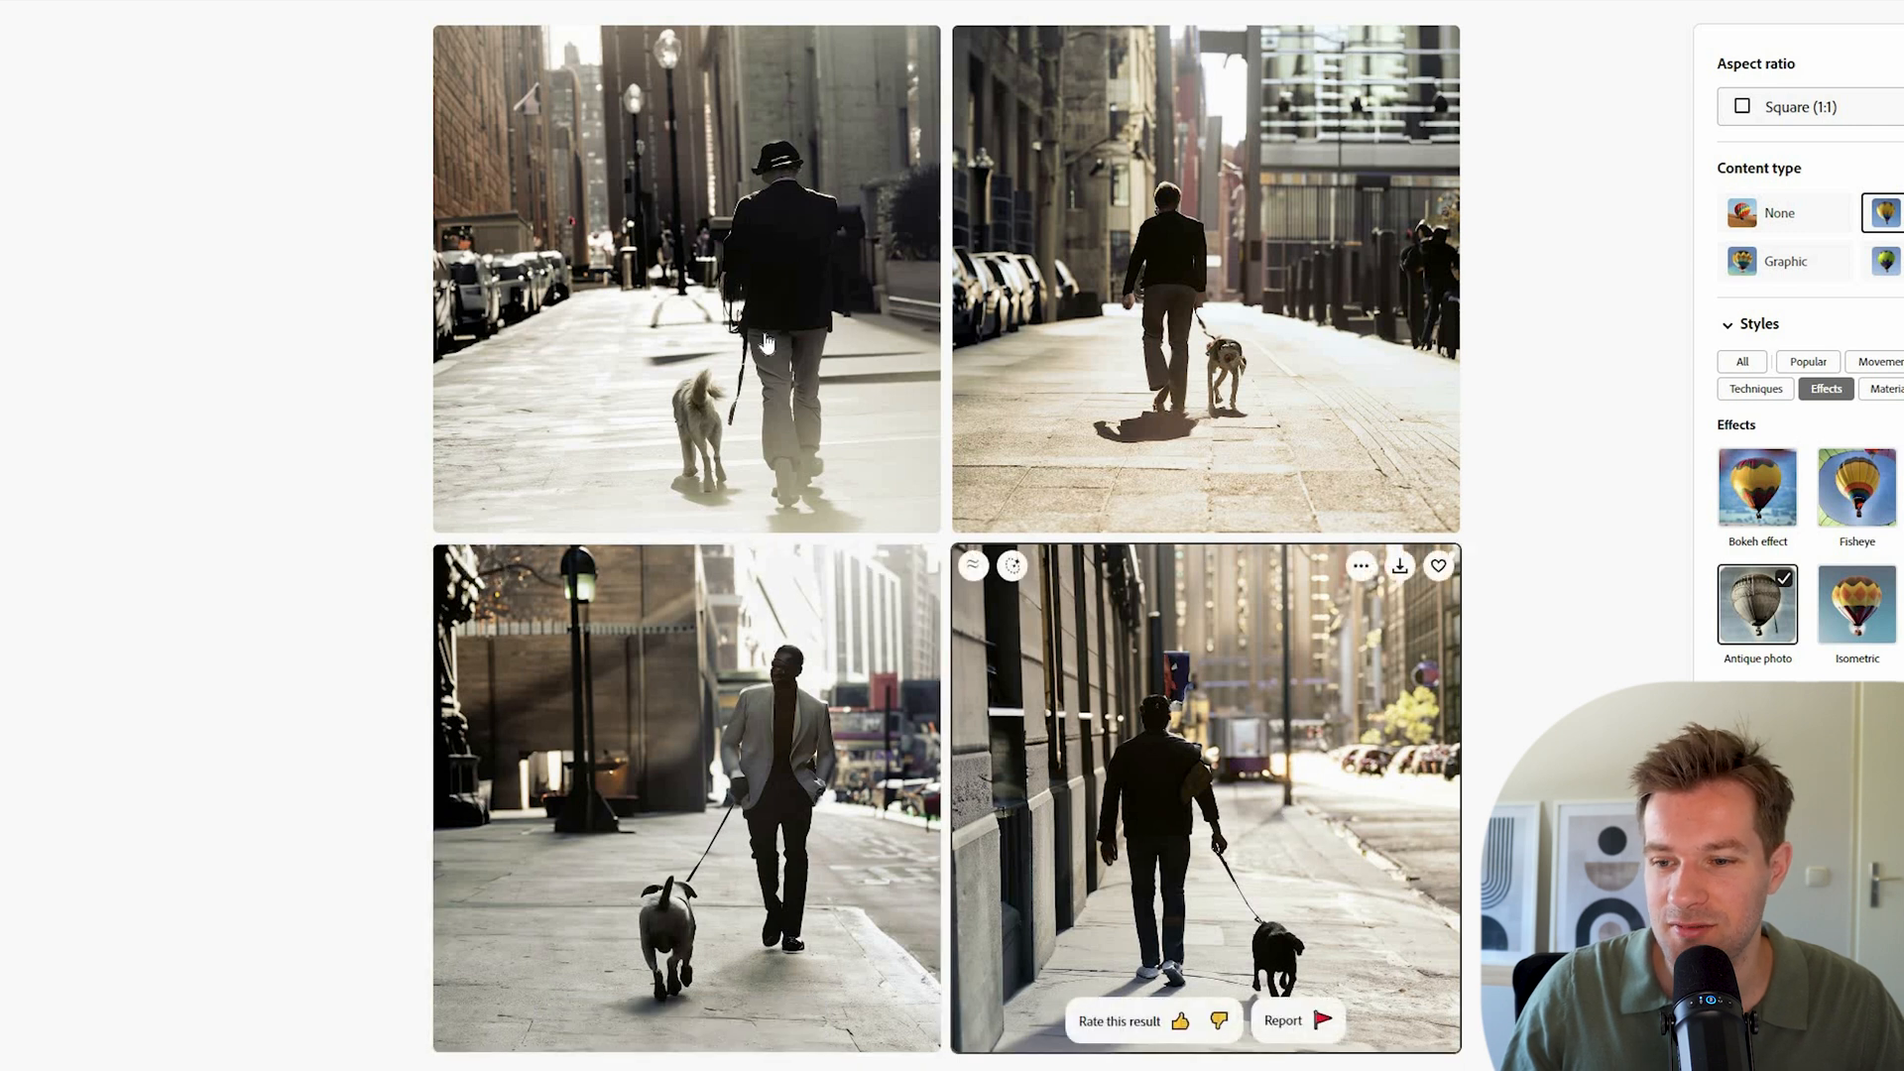
{"action": "mouse_move", "coordinate": [845, 699]}
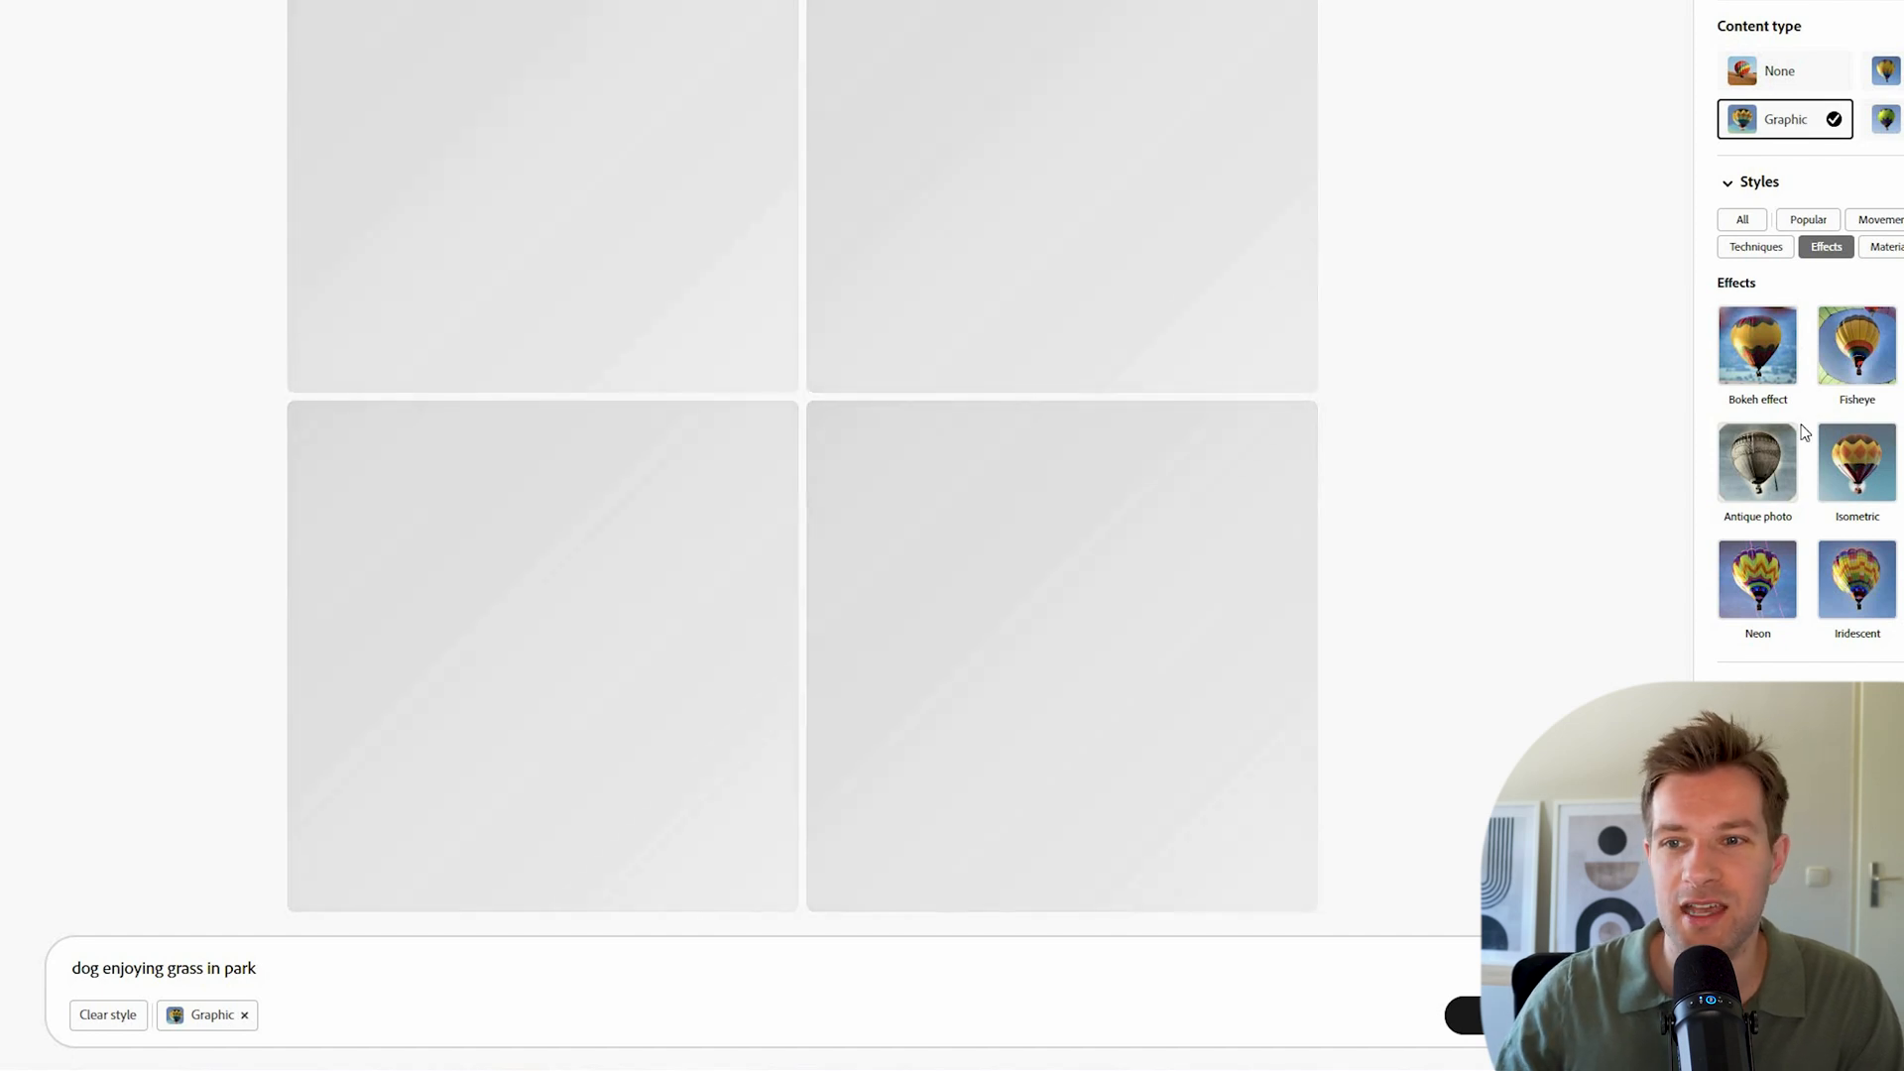
Step: Review the graphic images of the dog enjoying grass in the park and select the Cyberpunk style from the full collection
{"action": "scroll", "coordinate": [855, 492], "scroll_direction": "up", "scroll_amount": 1}
{"action": "scroll", "coordinate": [855, 493], "scroll_direction": "up", "scroll_amount": 1}
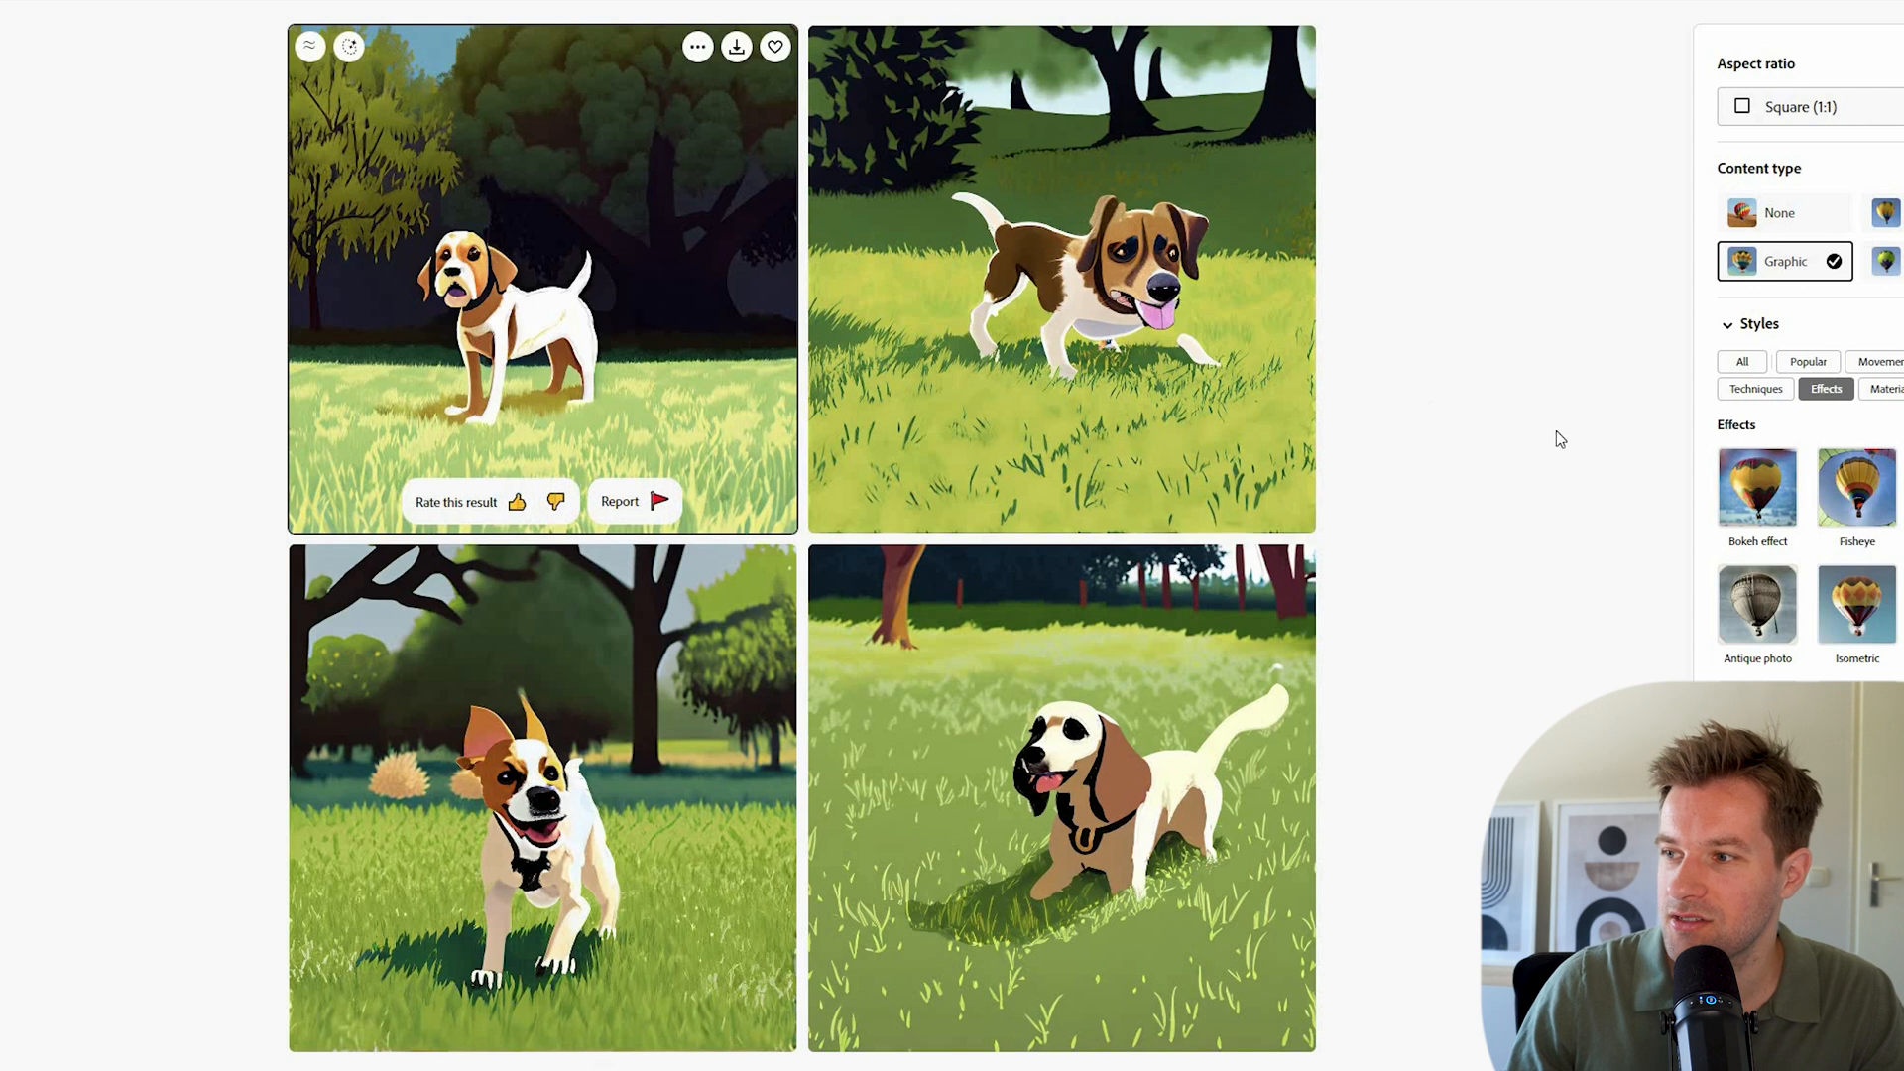
{"action": "left_click", "coordinate": [1759, 363]}
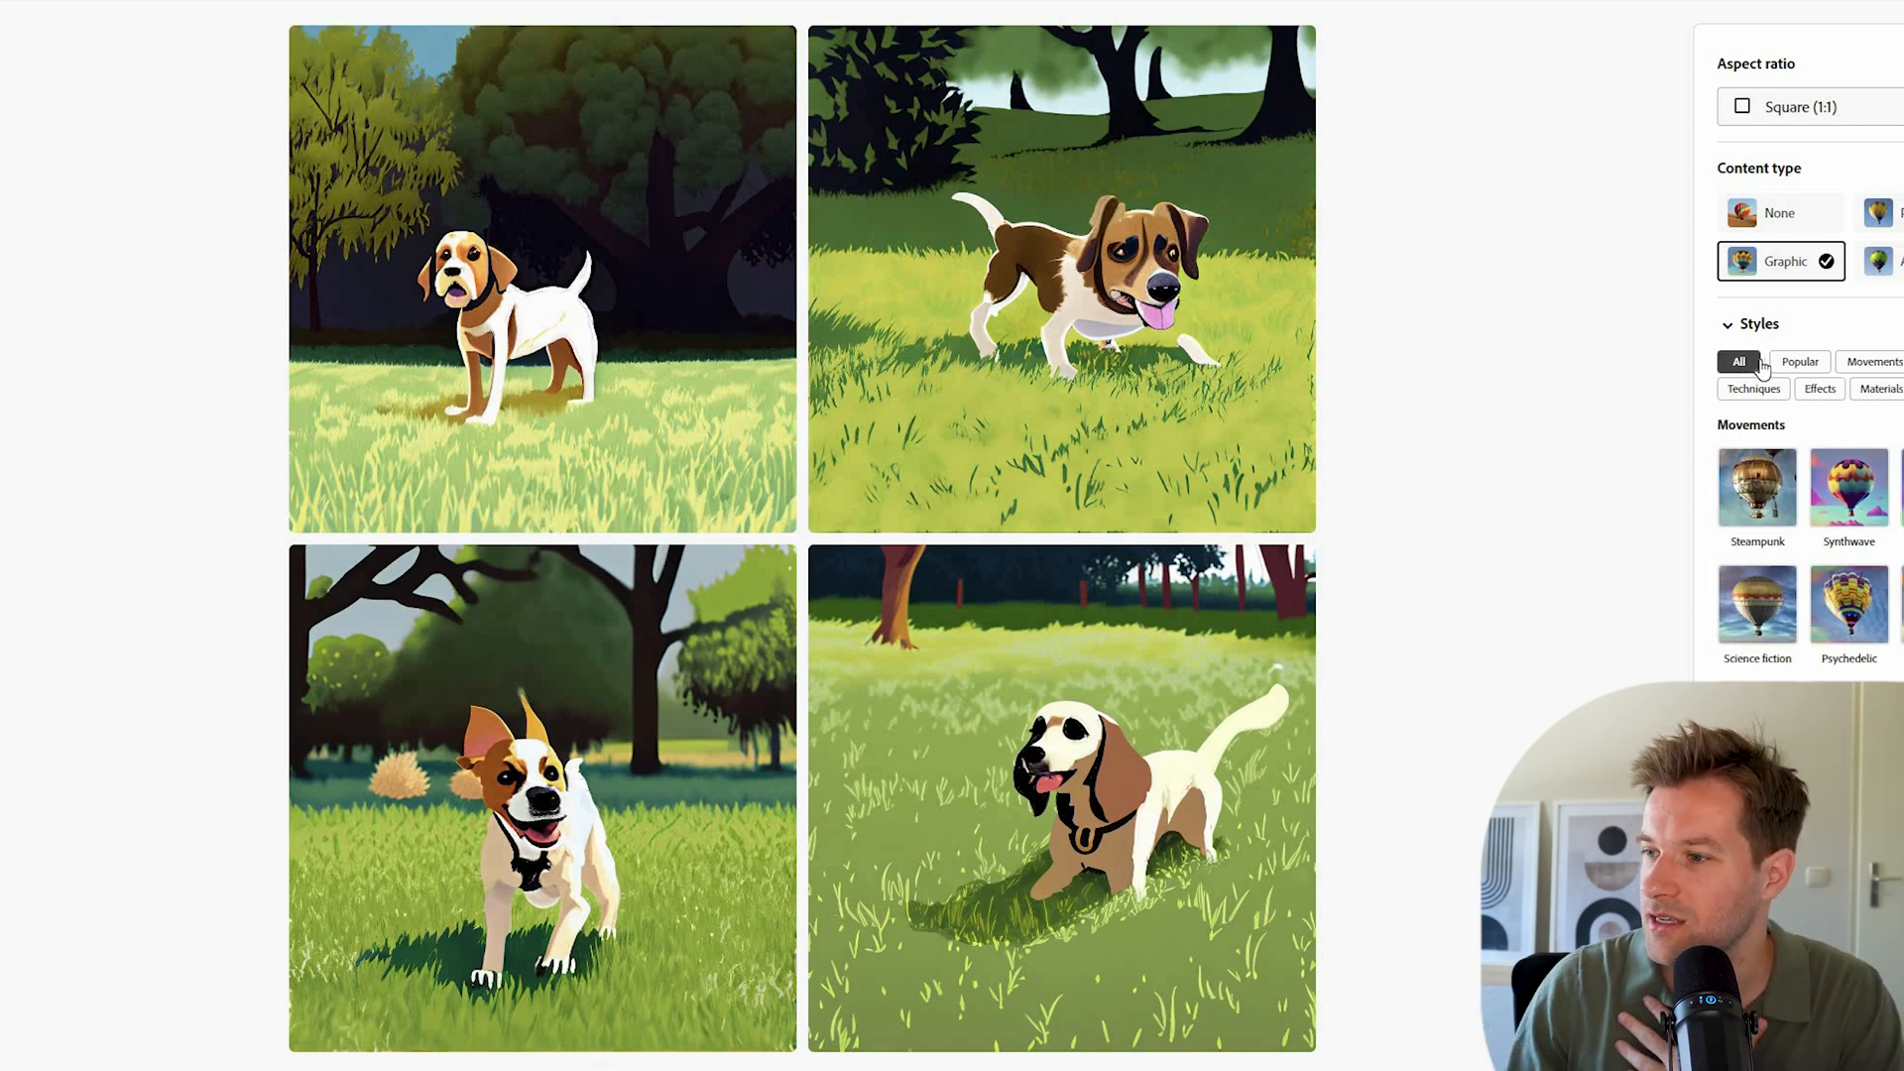
{"action": "scroll", "coordinate": [1761, 367], "scroll_direction": "down", "scroll_amount": 3}
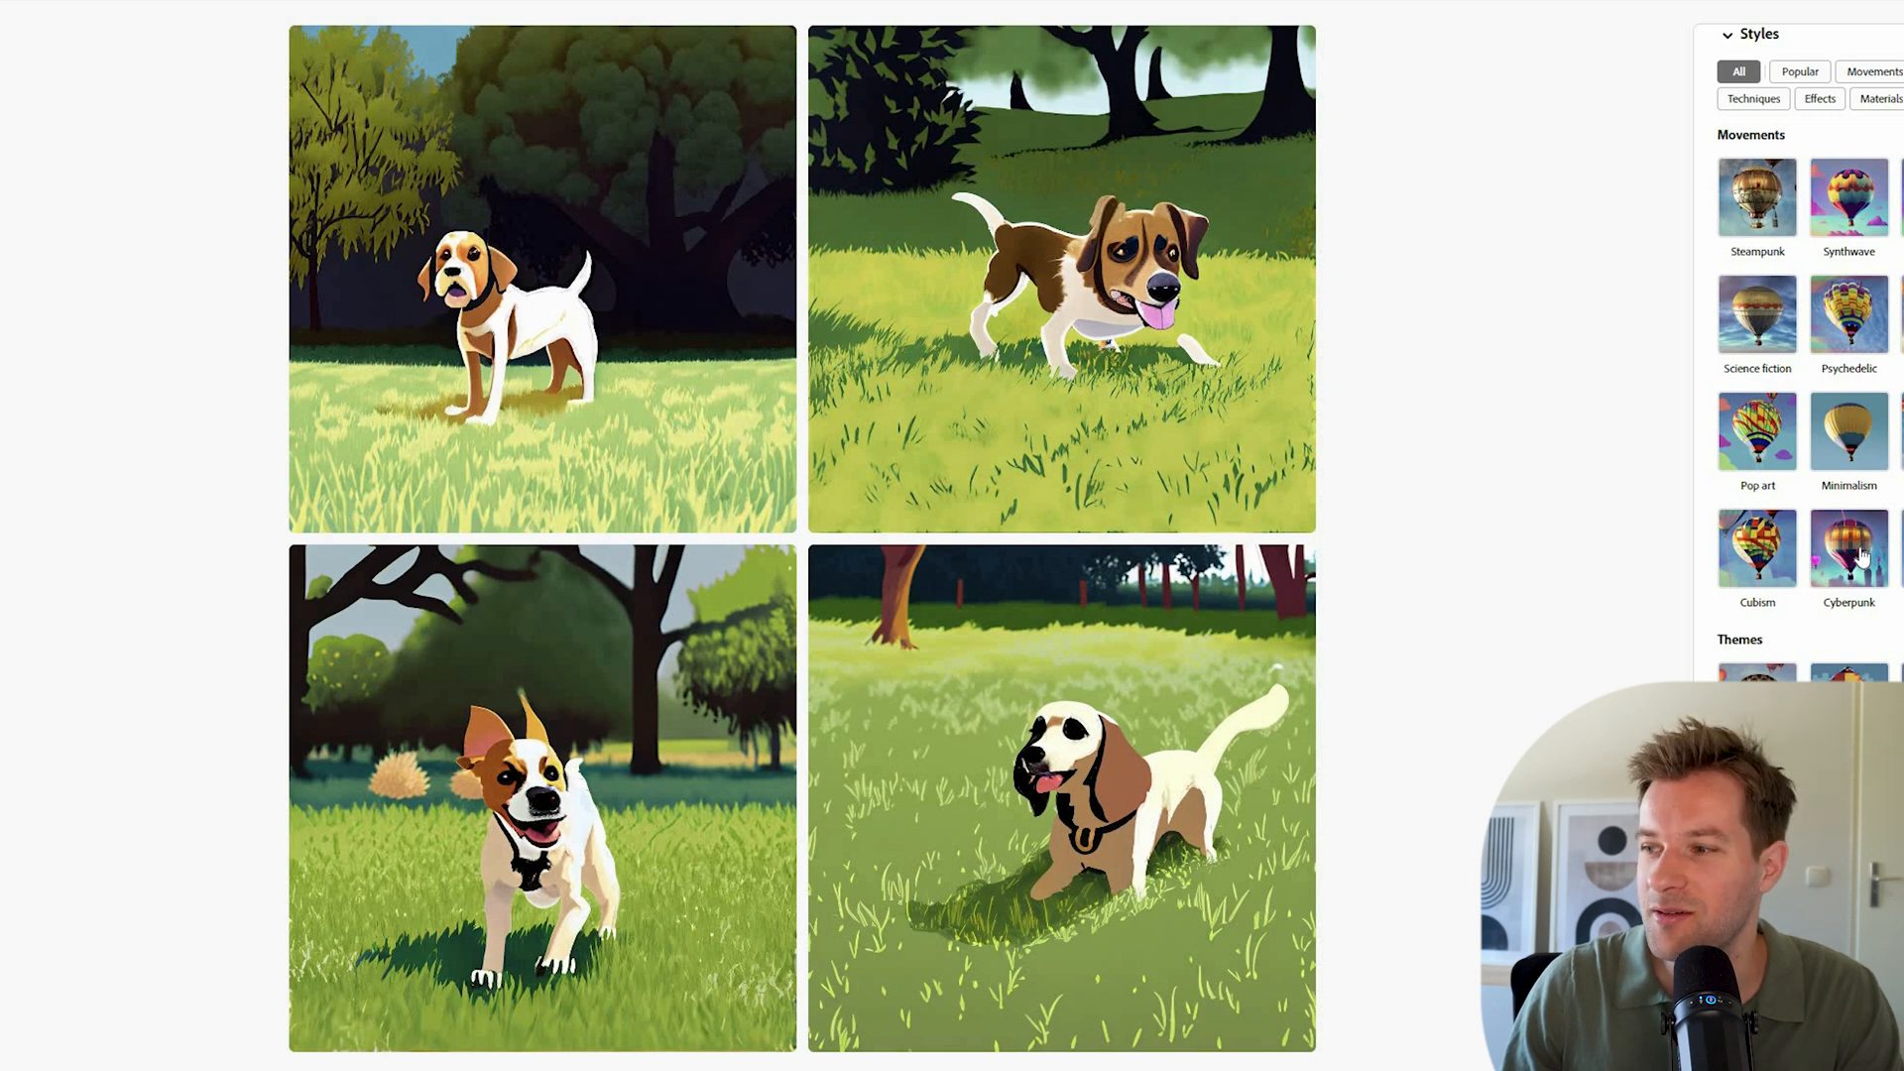
{"action": "left_click", "coordinate": [1850, 549]}
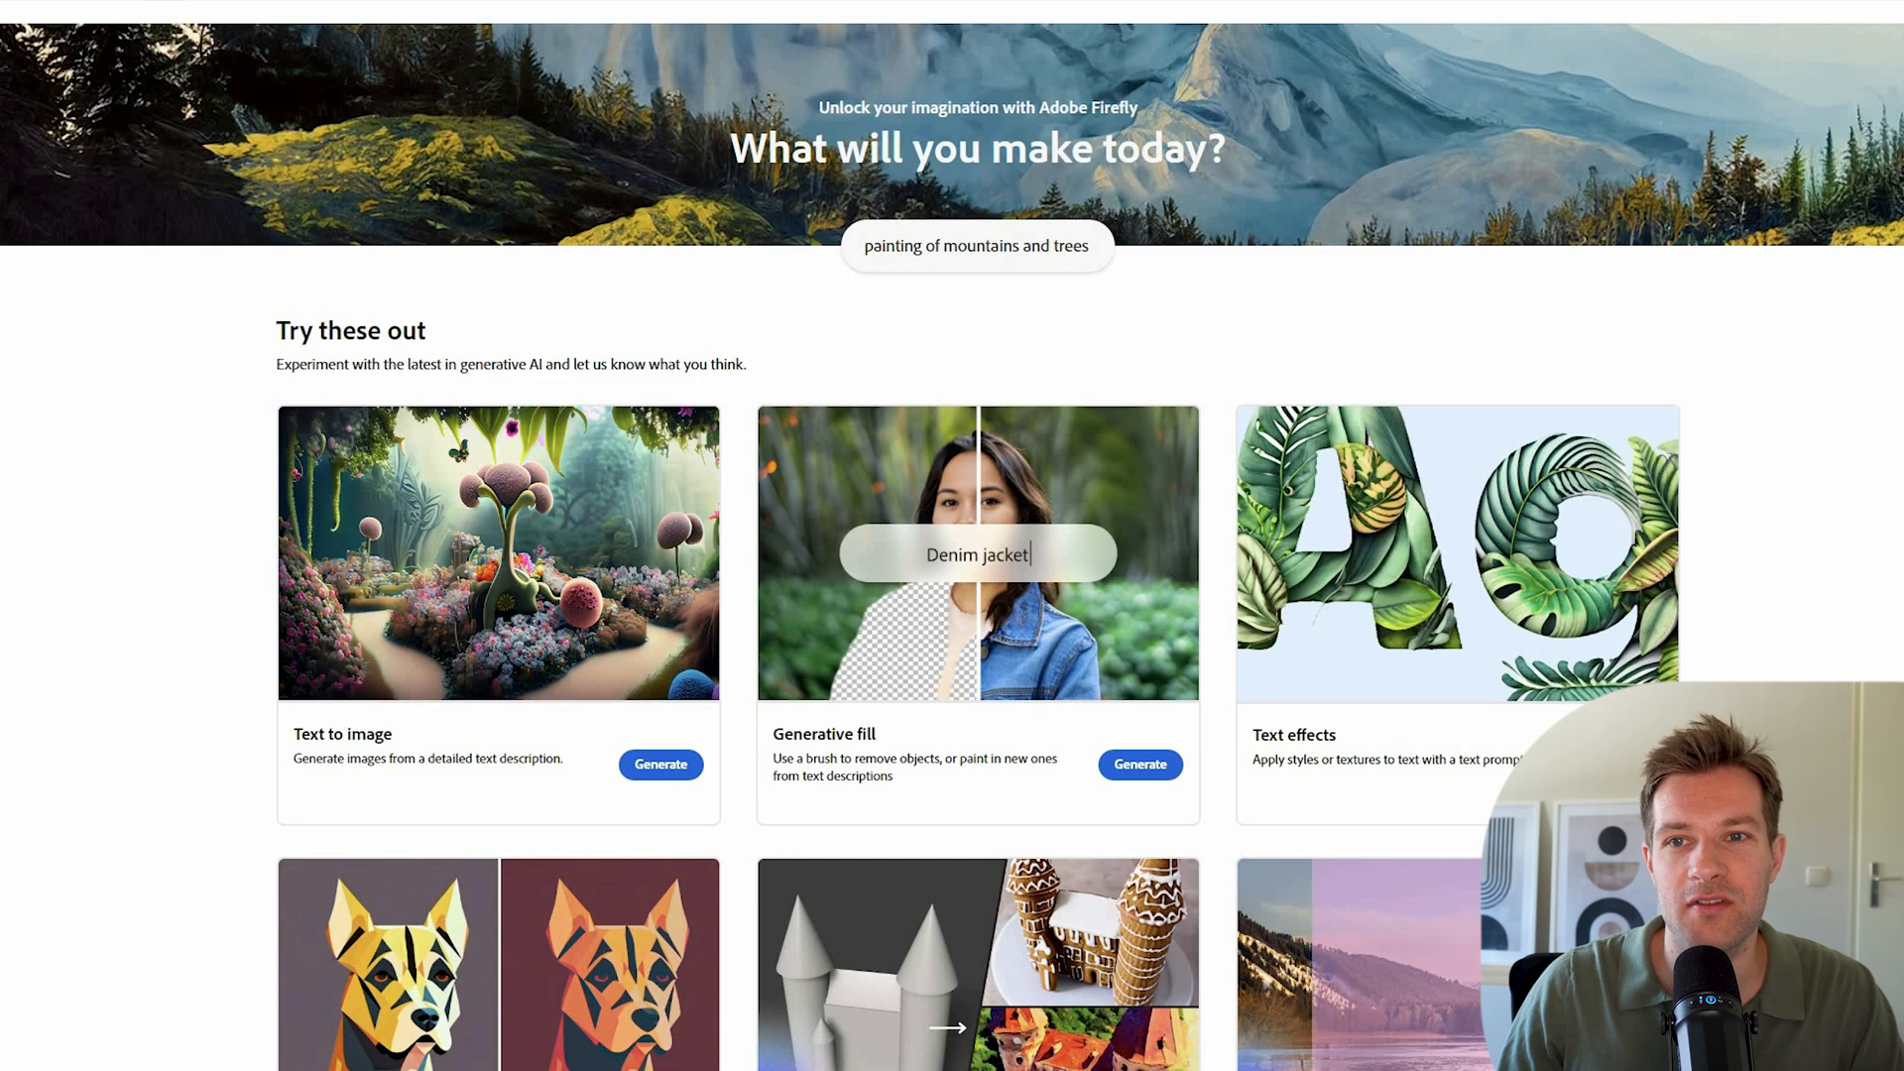
Step: Open the community gallery of example images and prompts
{"action": "left_click", "coordinate": [228, 2]}
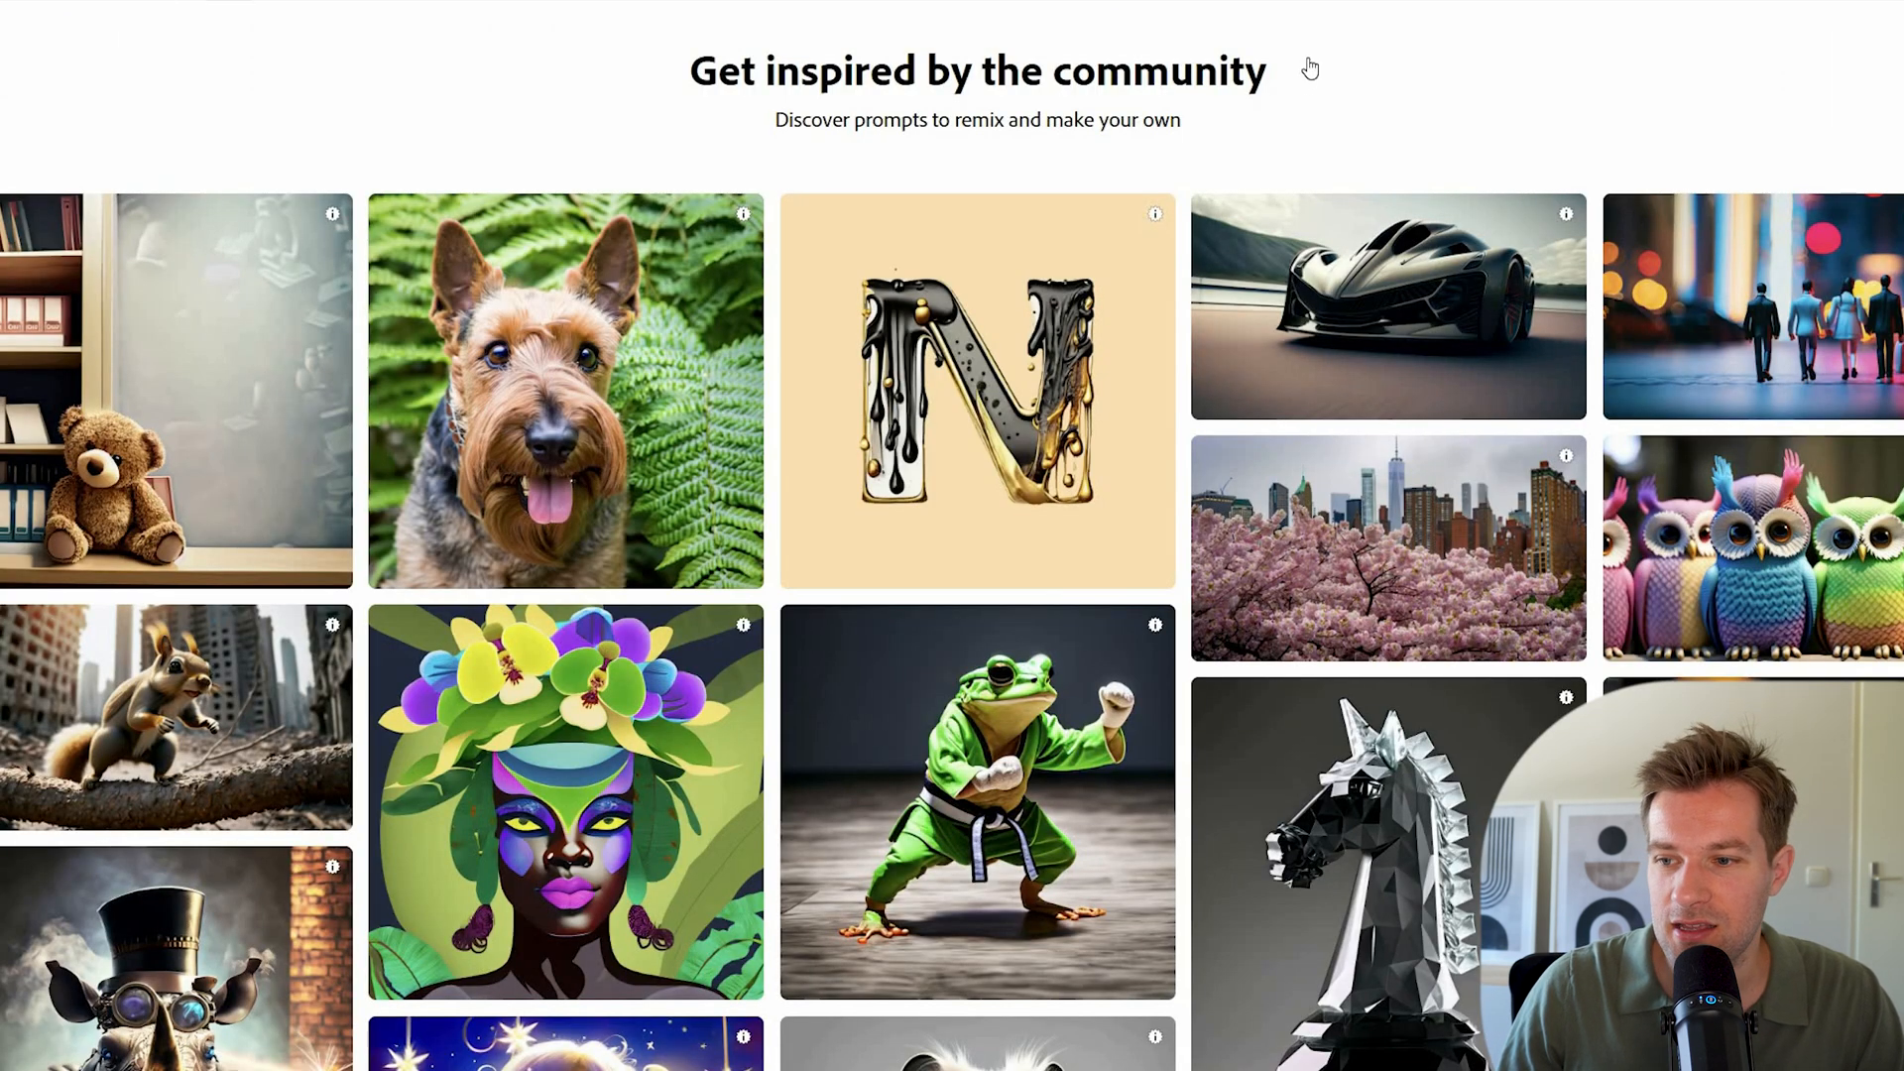
Step: Browse the community gallery's example images and read the prompts behind them
{"action": "scroll", "coordinate": [1375, 311], "scroll_direction": "down", "scroll_amount": 8}
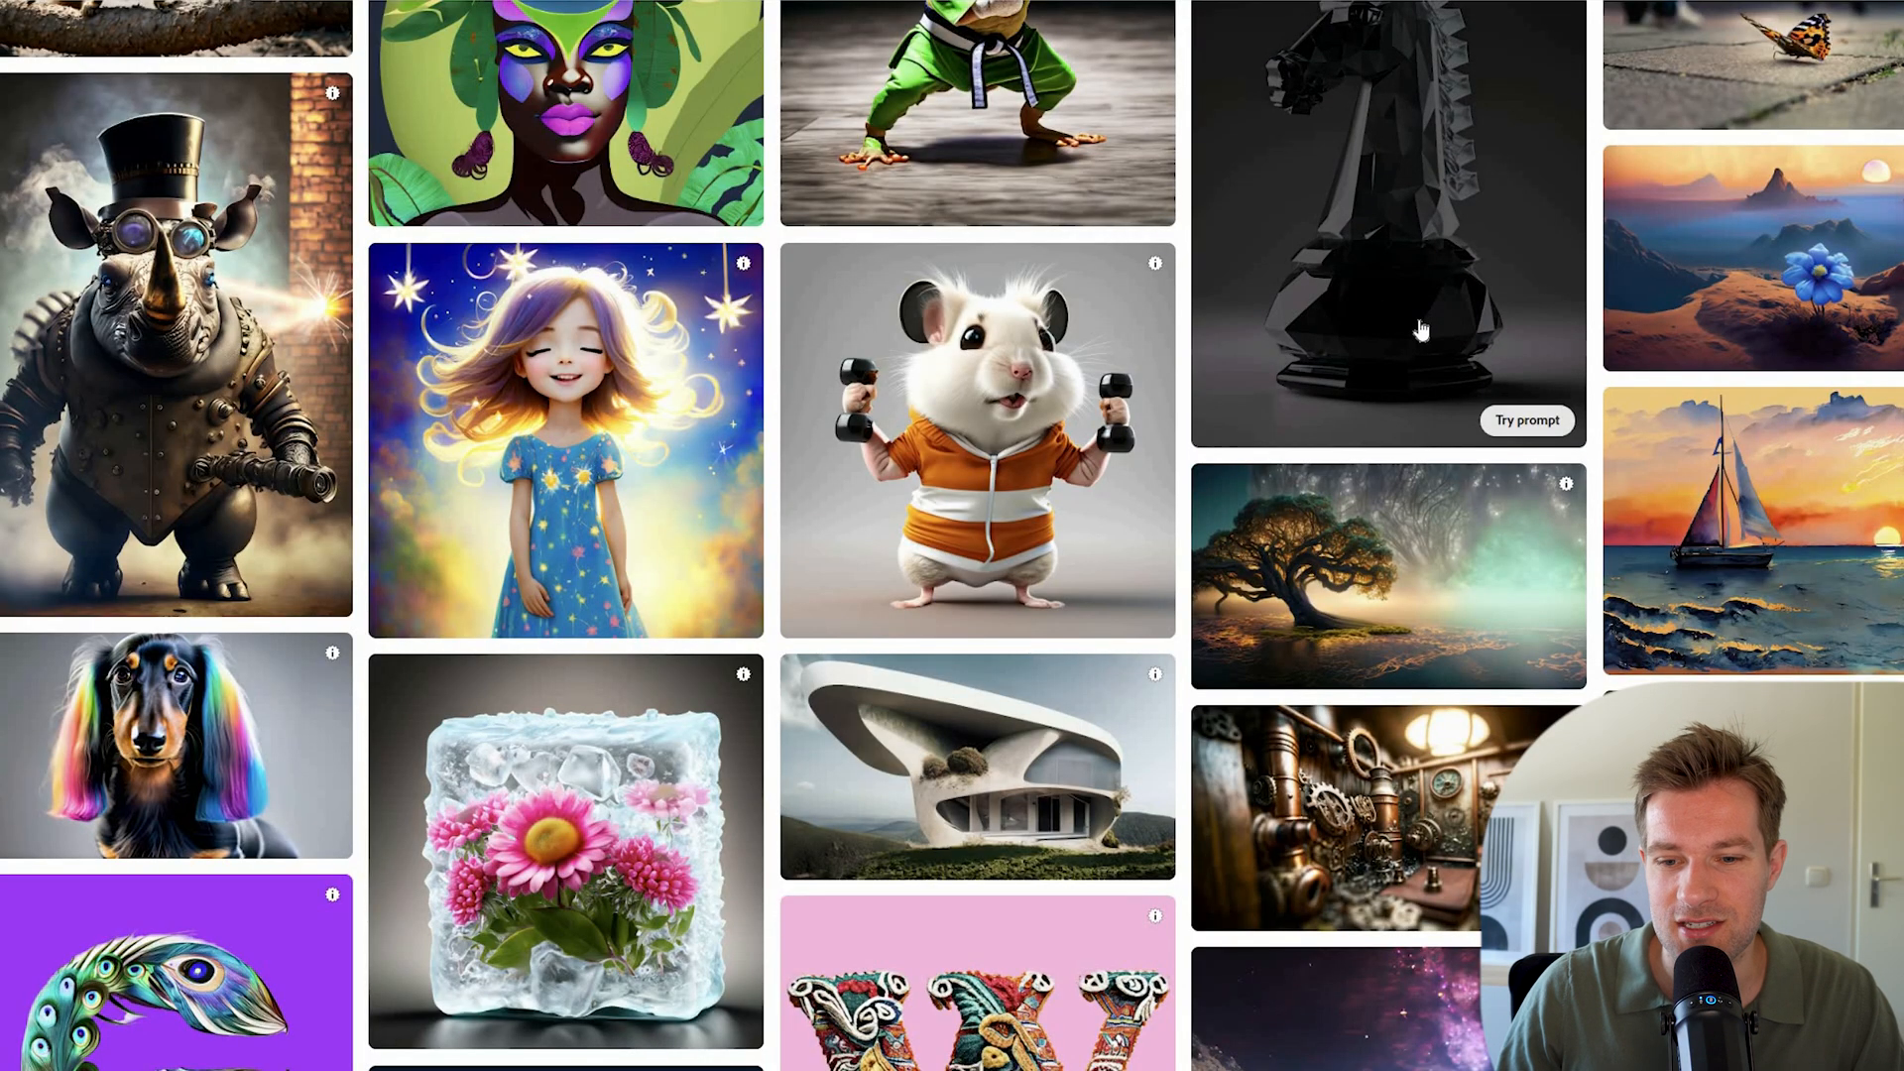
{"action": "scroll", "coordinate": [1428, 327], "scroll_direction": "down", "scroll_amount": 6}
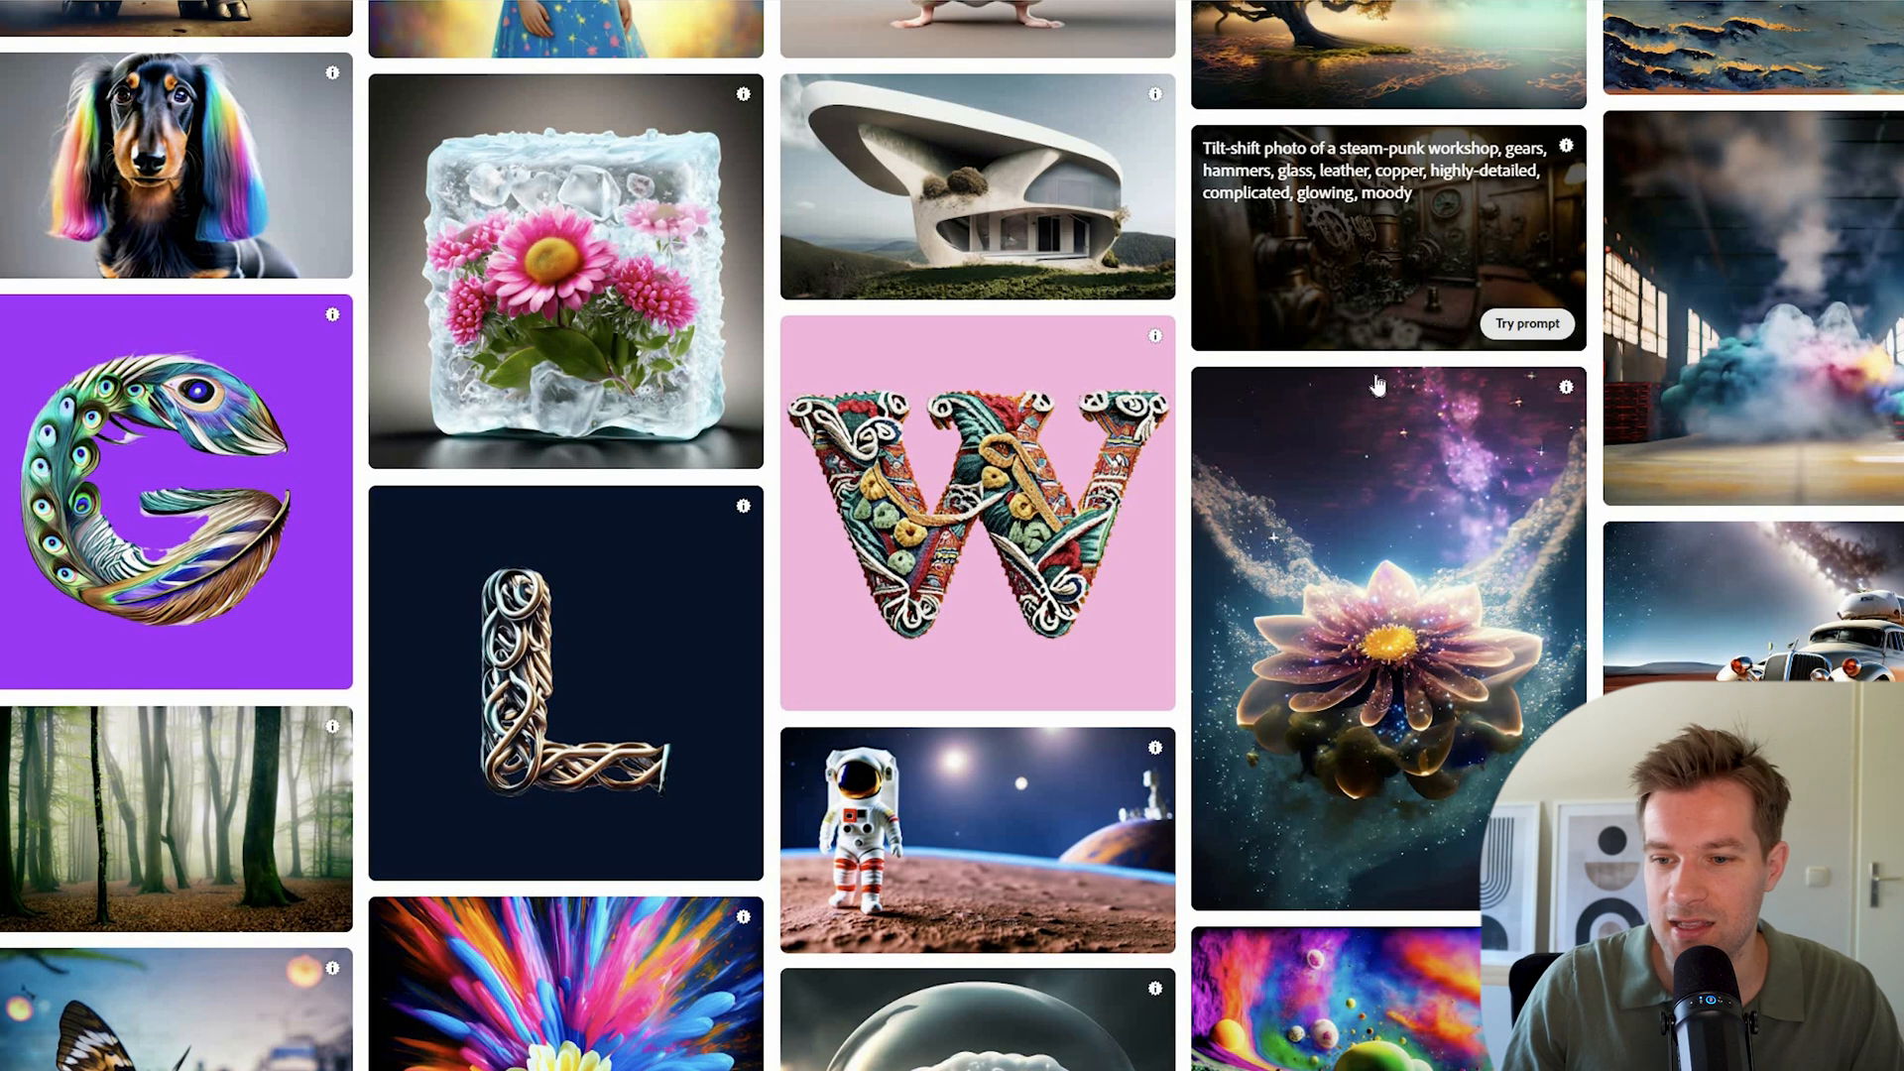
{"action": "scroll", "coordinate": [1377, 379], "scroll_direction": "down", "scroll_amount": 6}
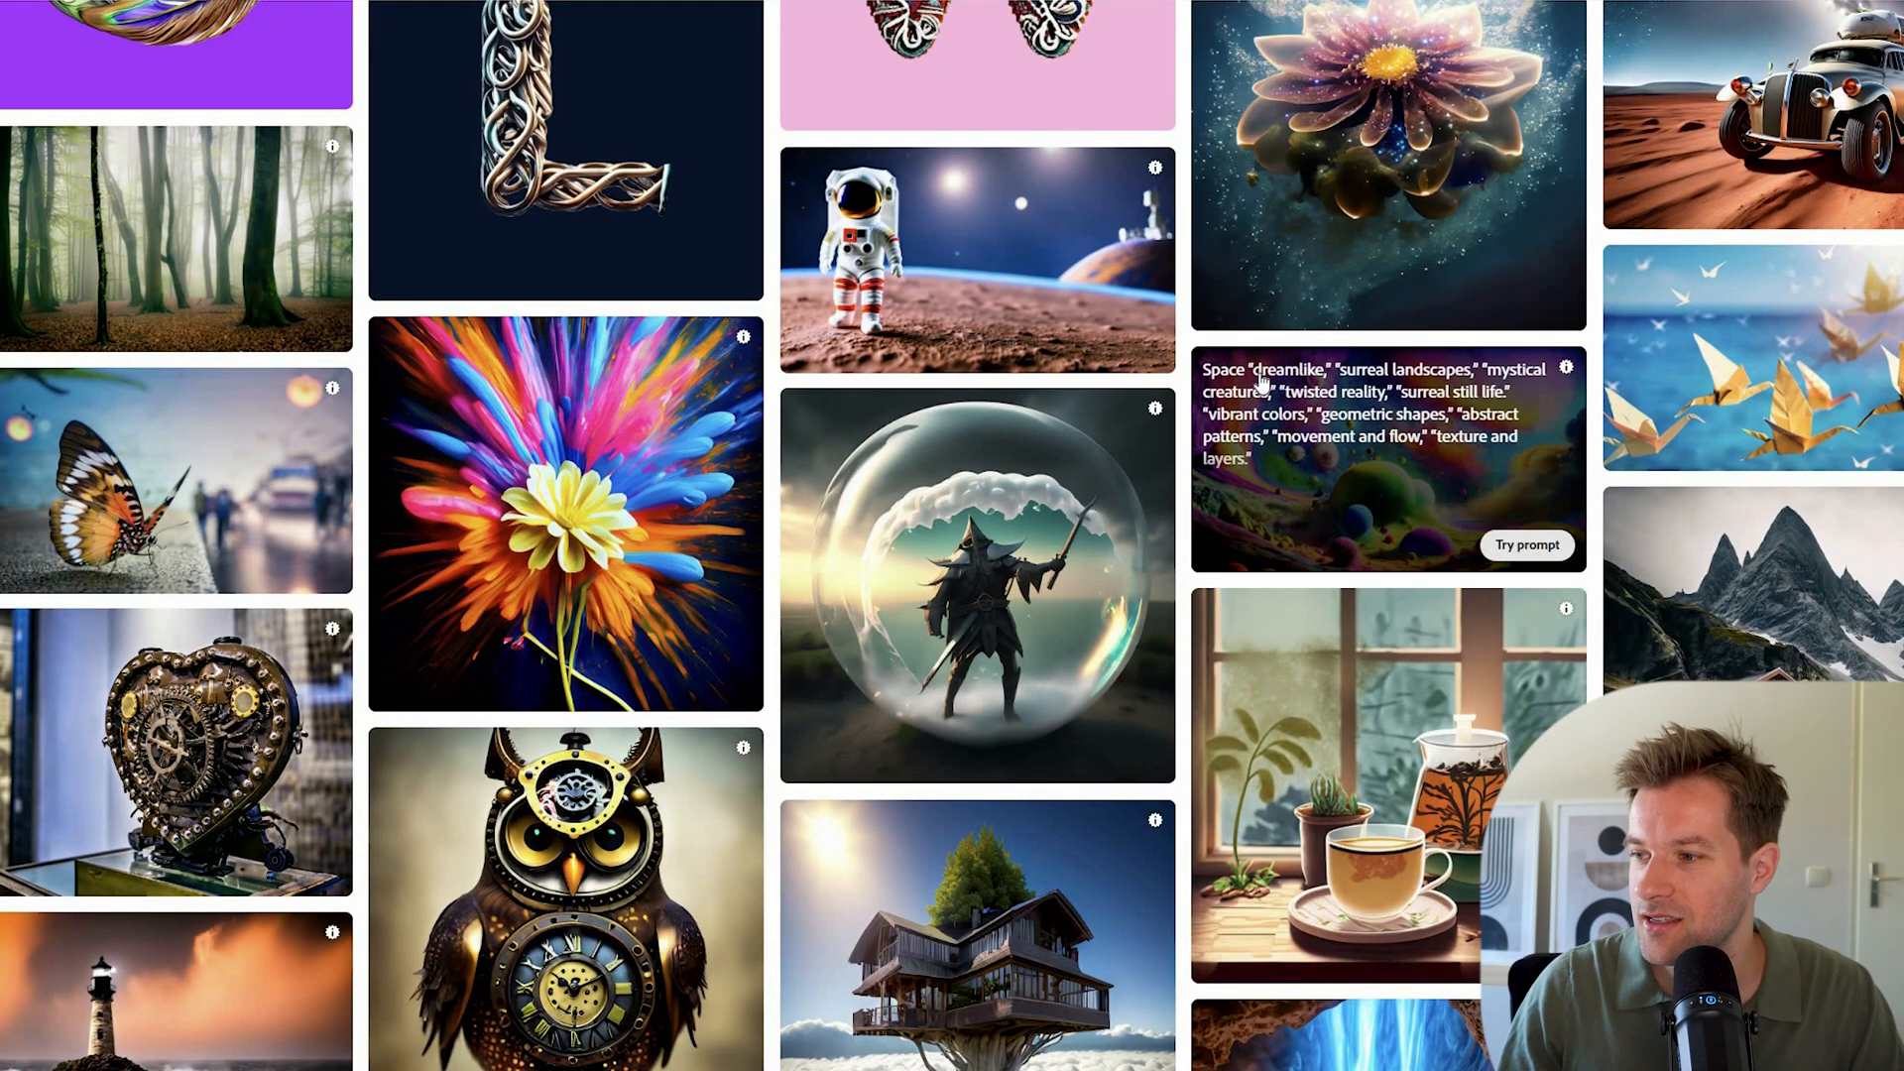
{"action": "scroll", "coordinate": [1332, 425], "scroll_direction": "down", "scroll_amount": 4}
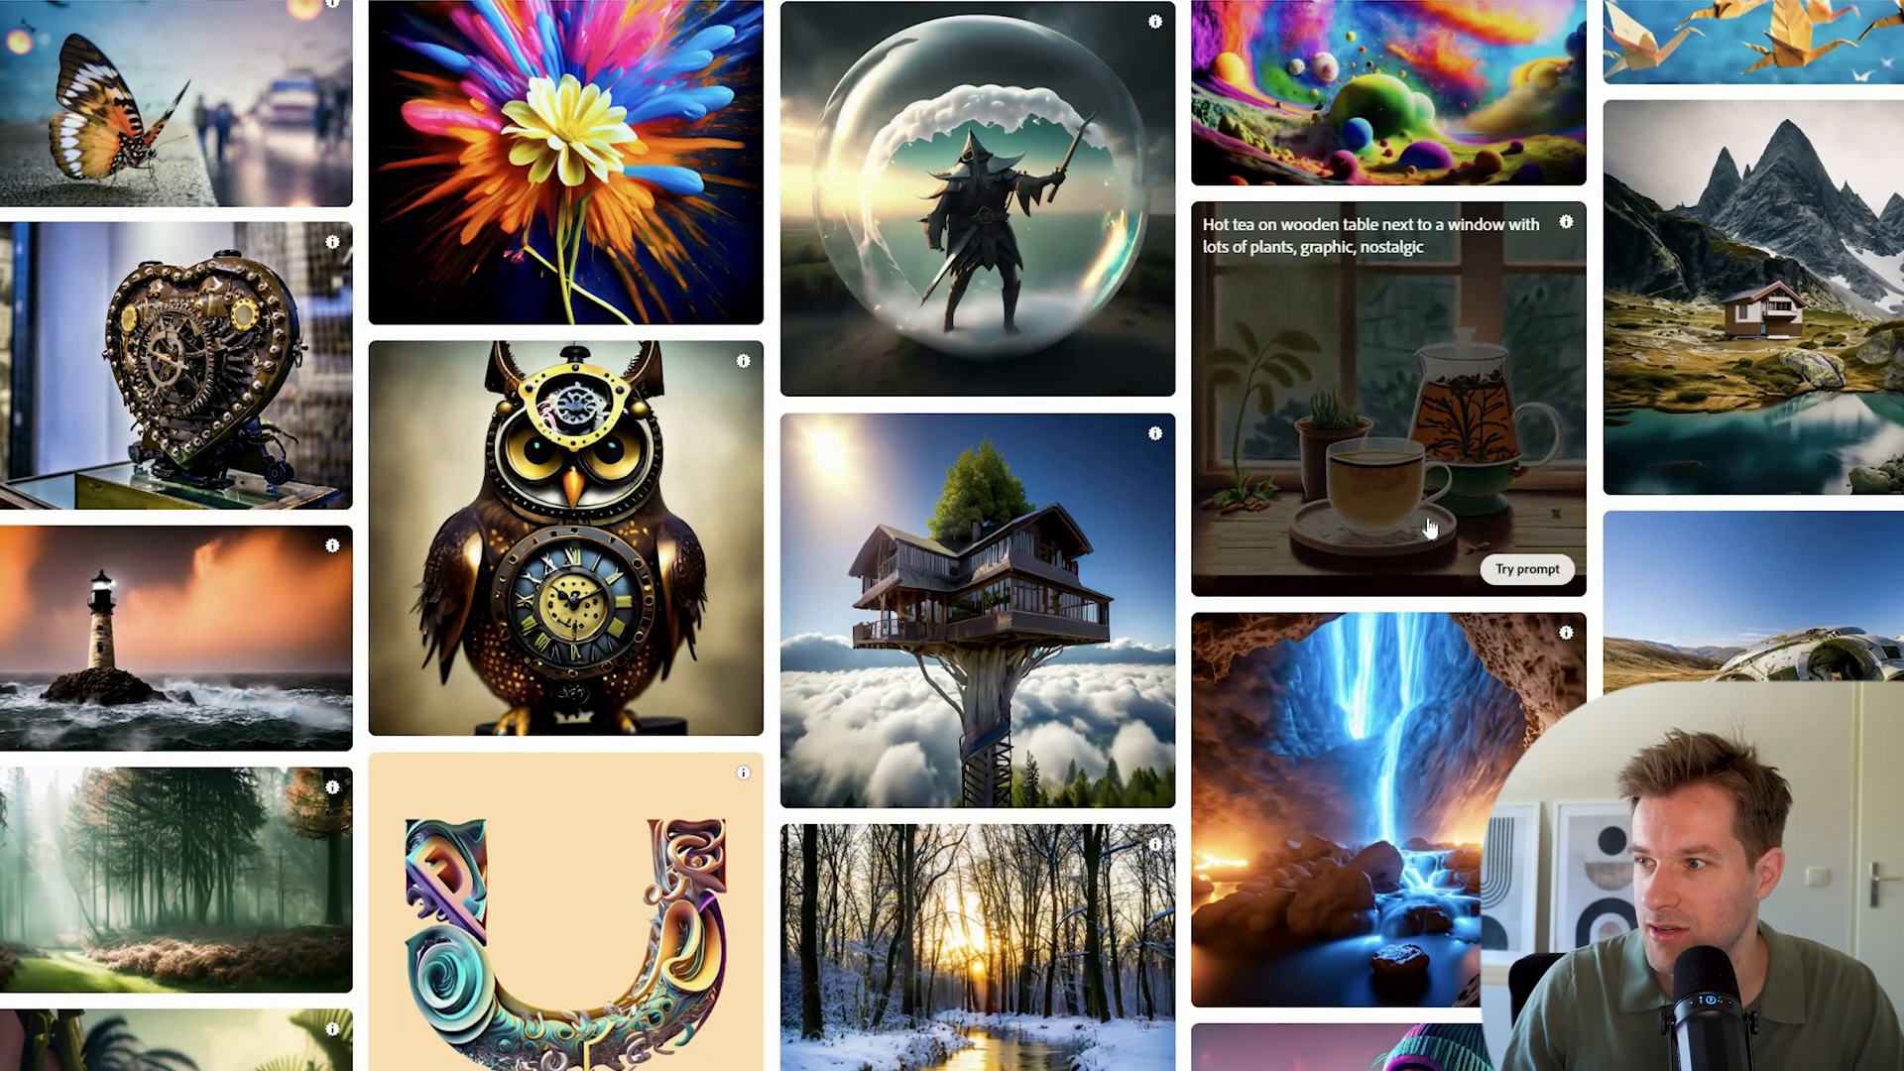
{"action": "scroll", "coordinate": [1230, 602], "scroll_direction": "down", "scroll_amount": 4}
{"action": "mouse_move", "coordinate": [977, 639]}
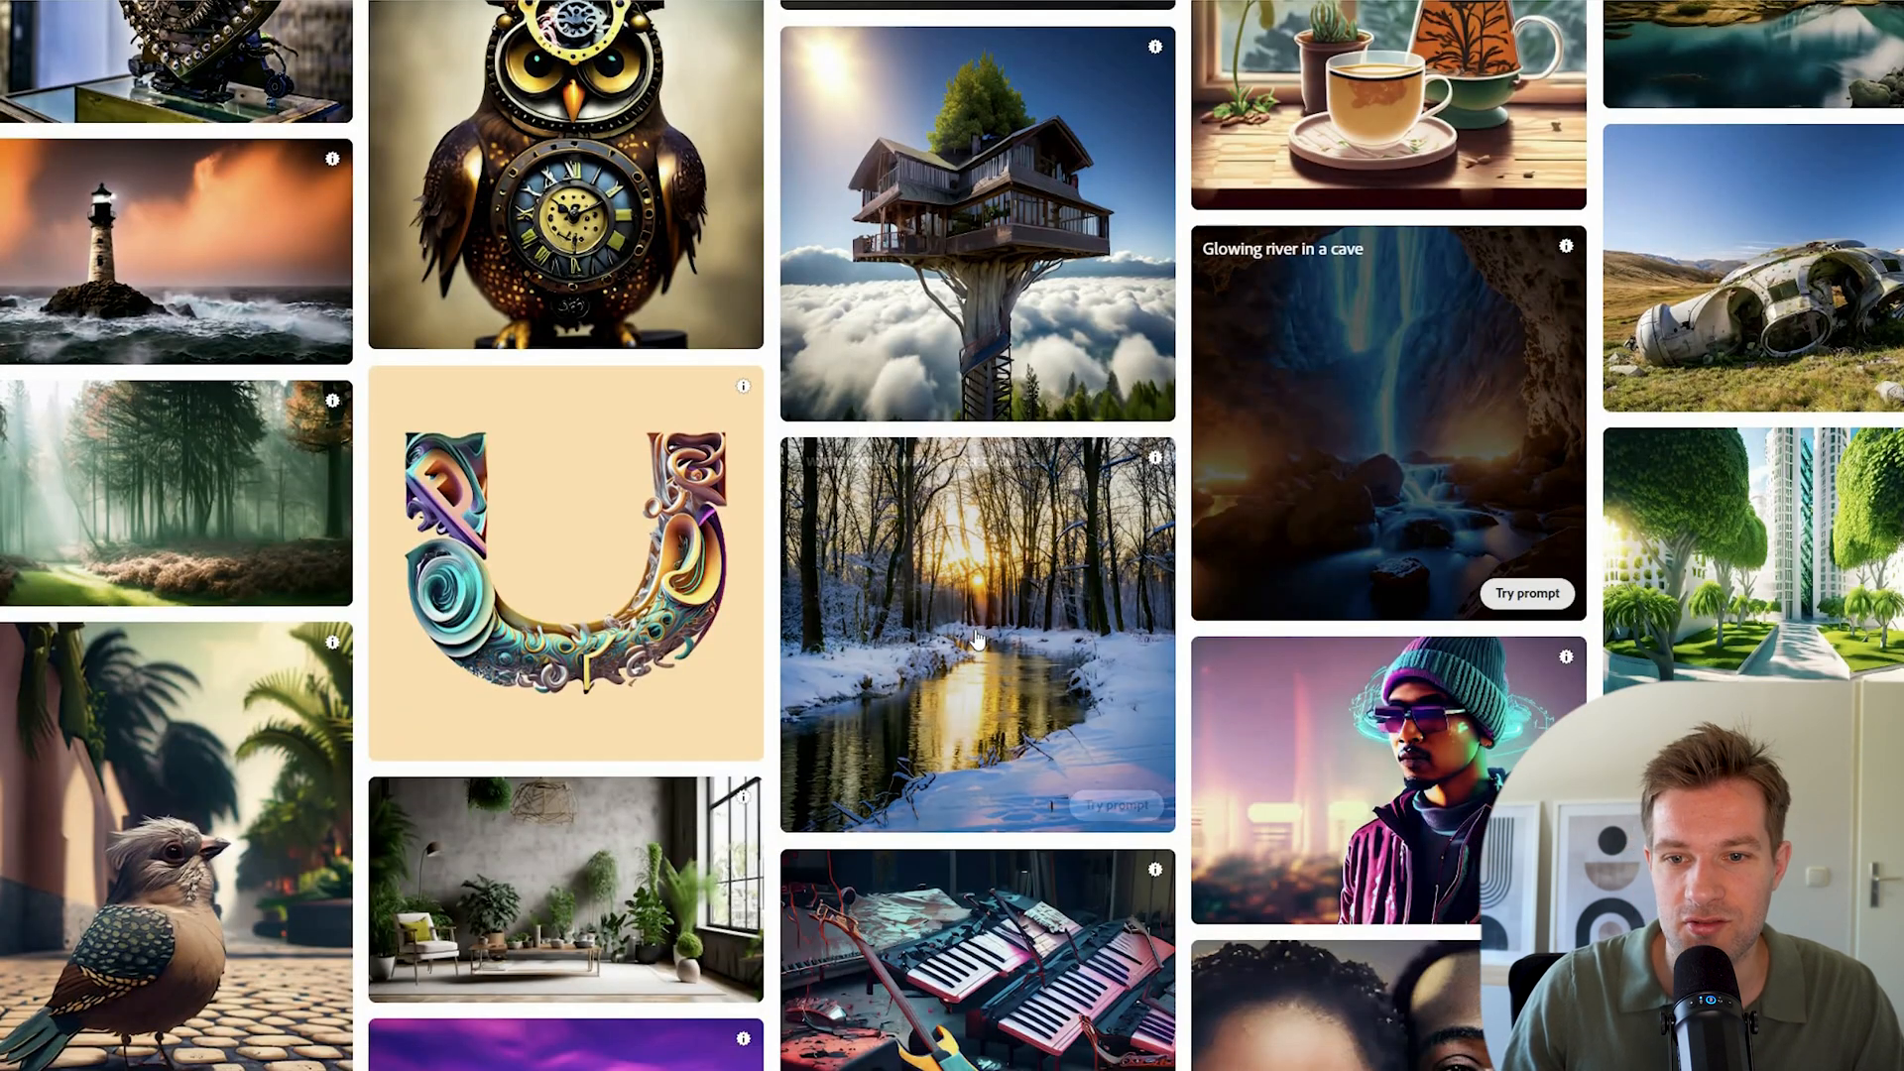
Step: Open the community example with cherry blossoms before the New York skyline and view its first image enlarged
{"action": "left_click", "coordinate": [1117, 804]}
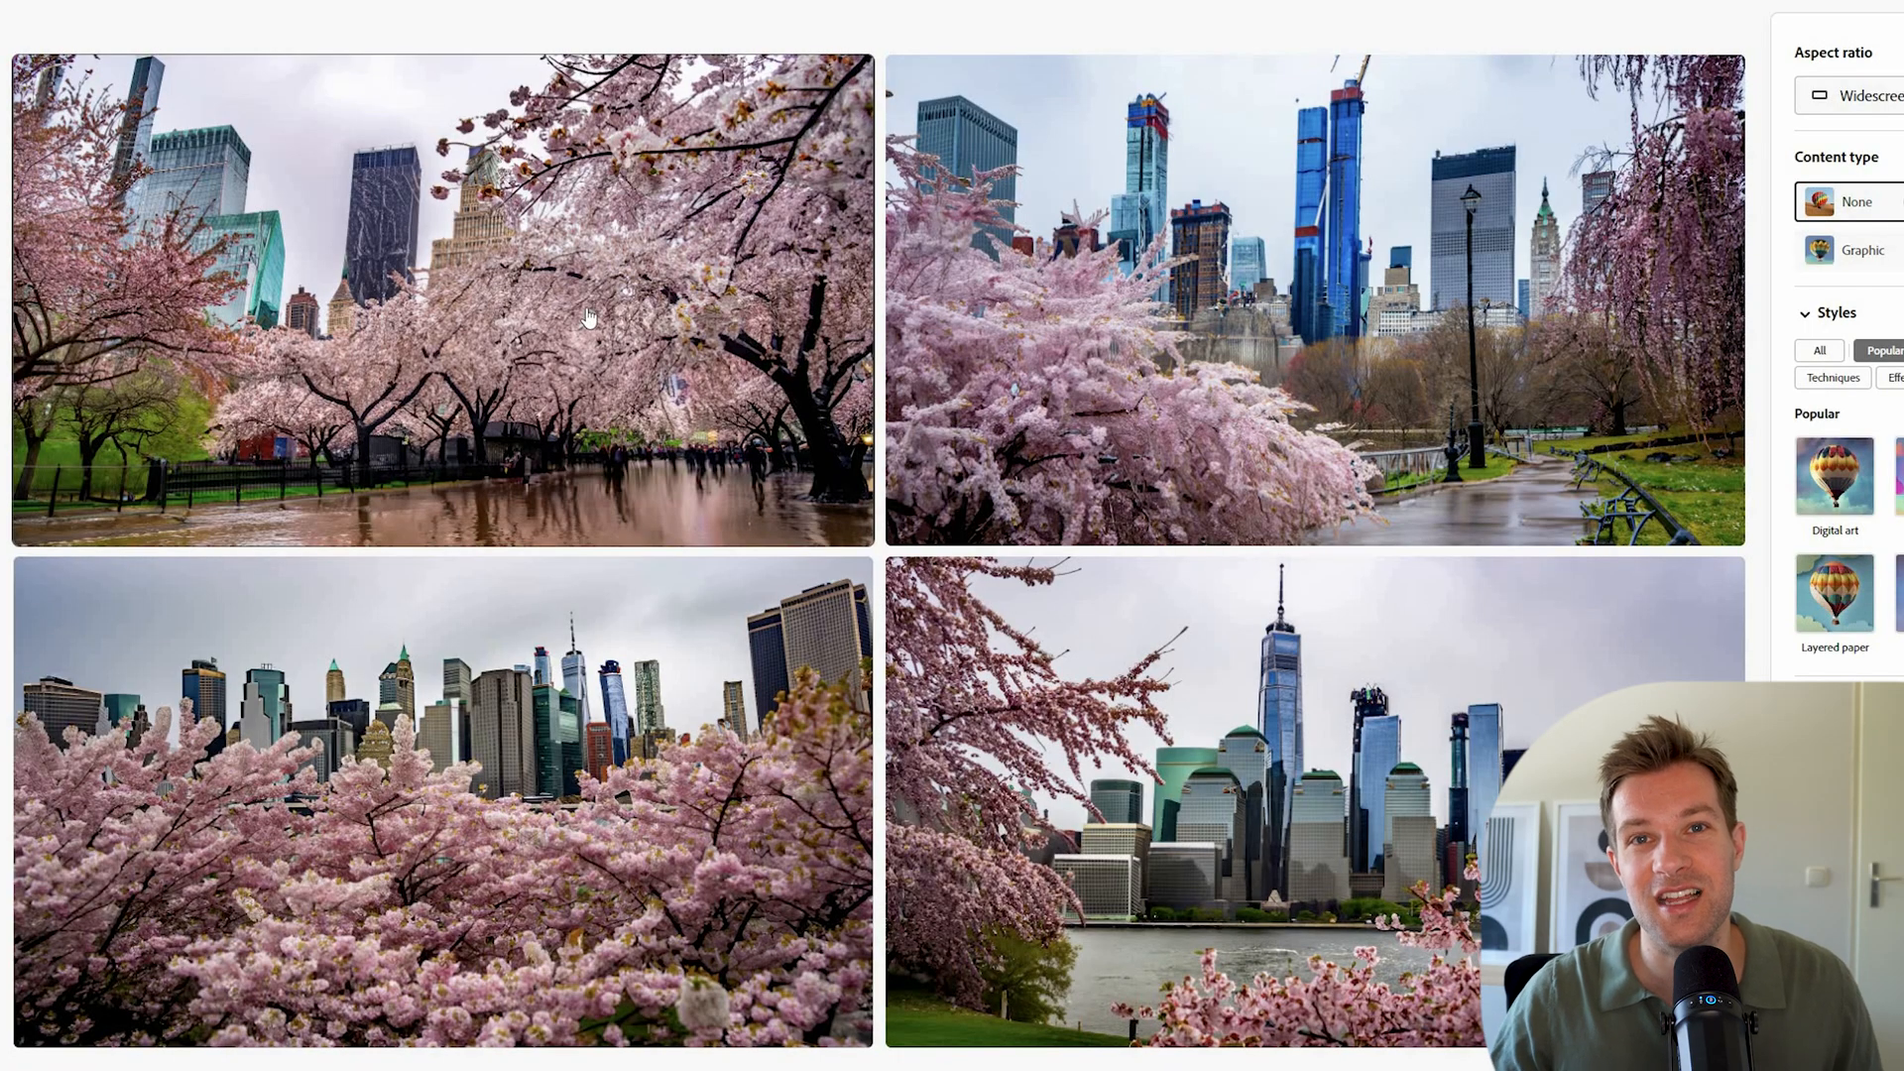
{"action": "left_click", "coordinate": [331, 83]}
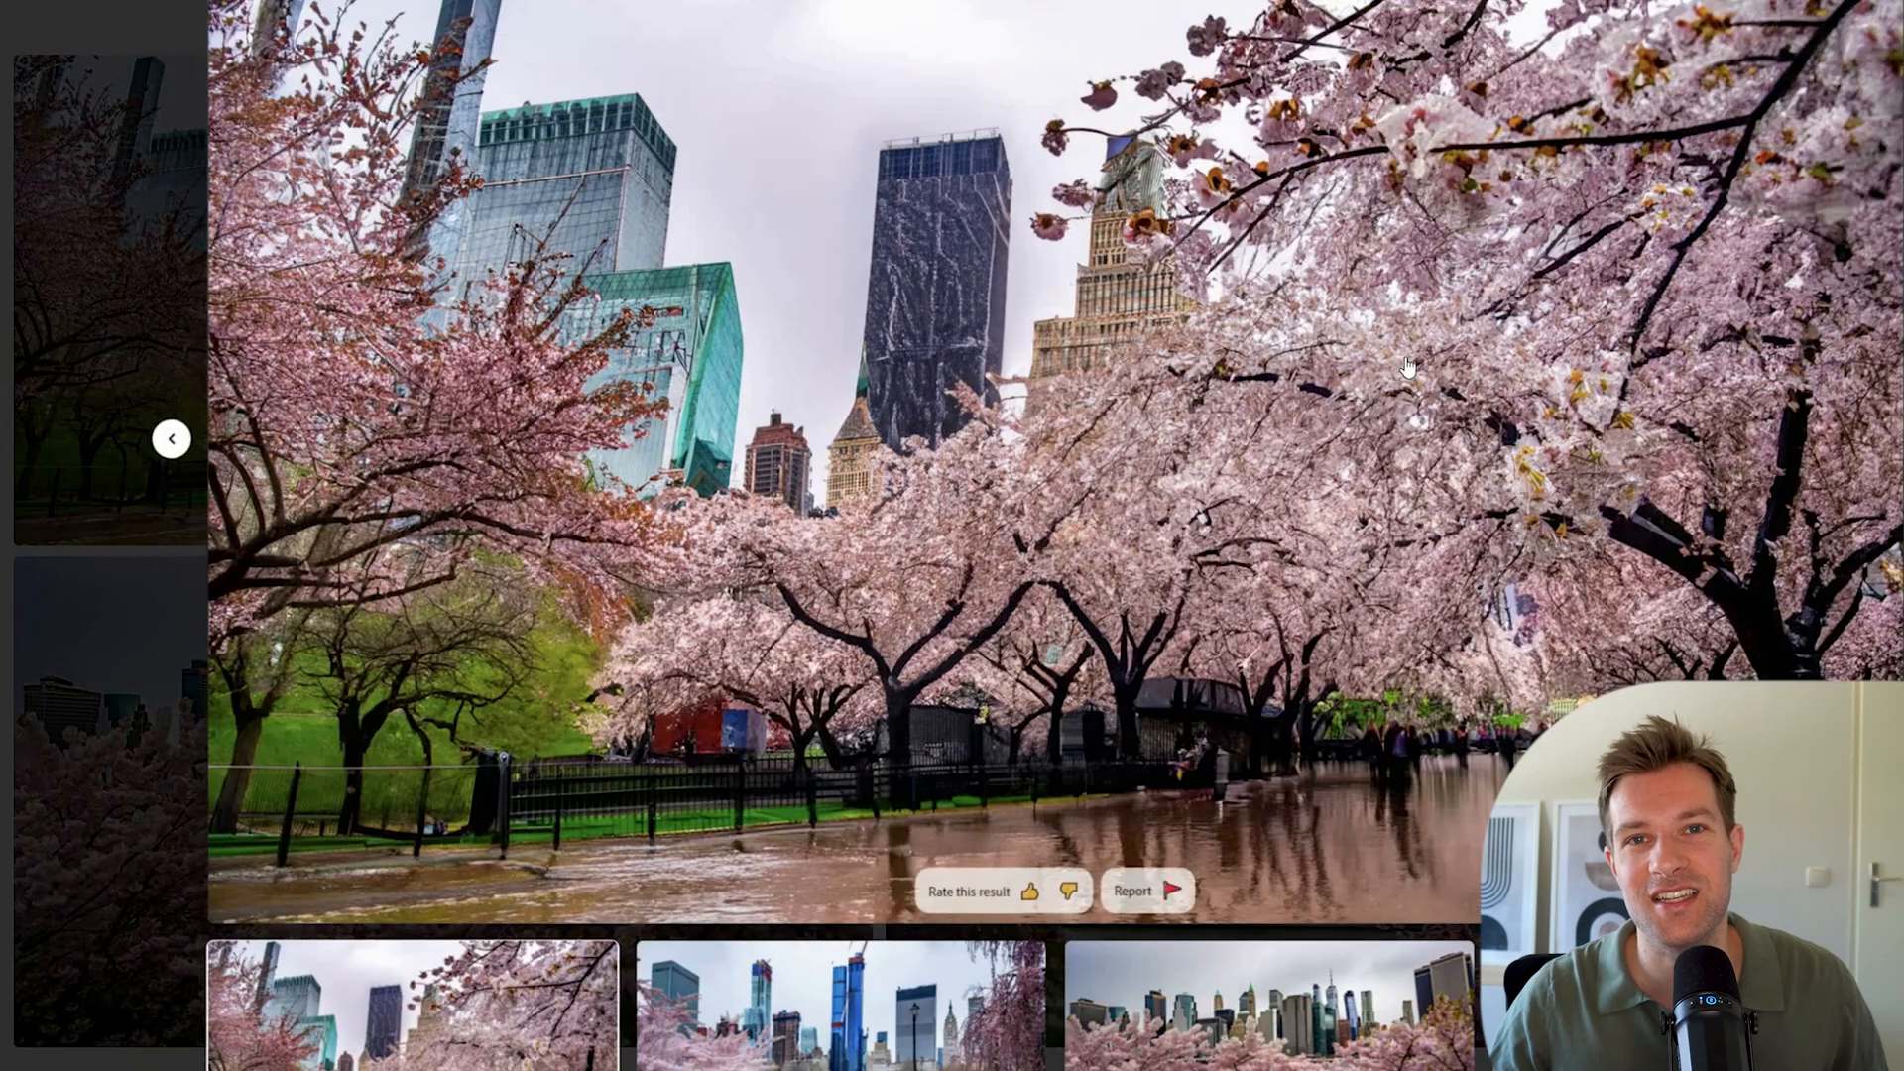
{"action": "key", "text": "Right"}
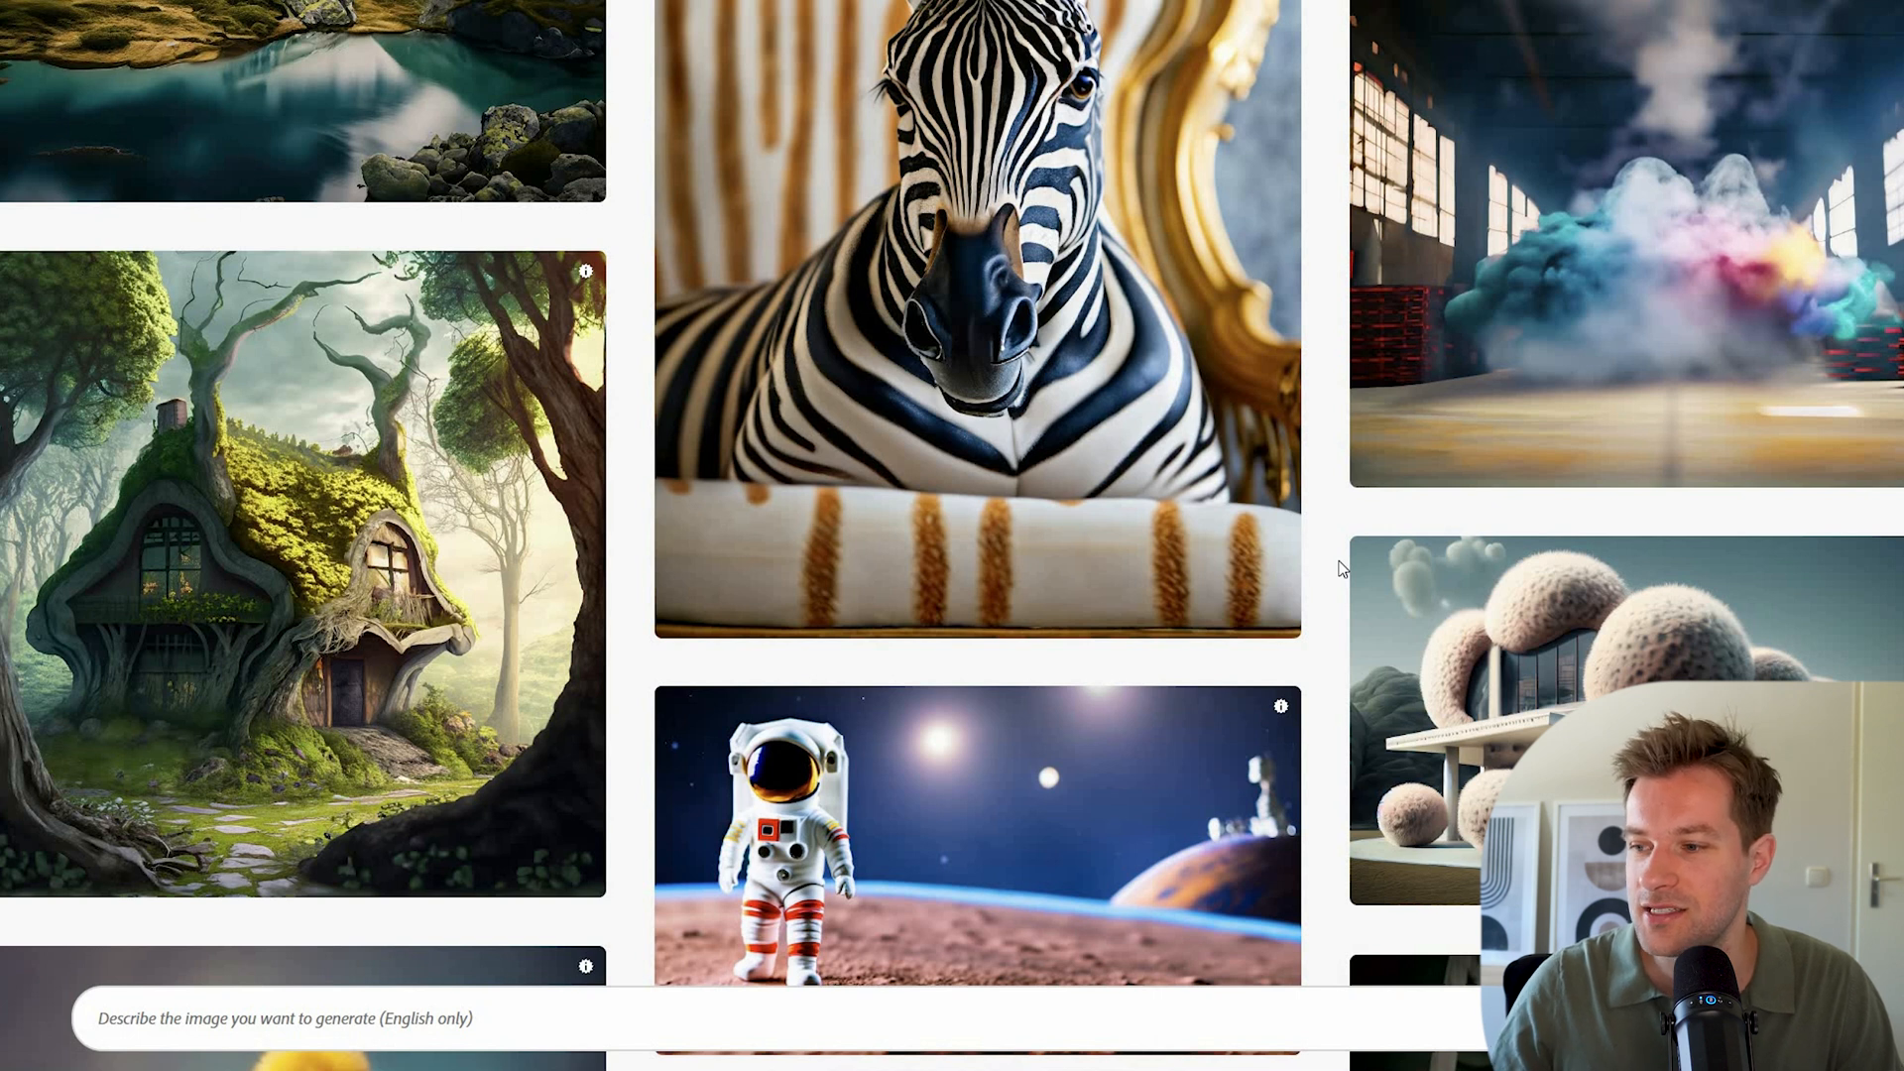
Step: Find the stormy sea lighthouse in the gallery, open its prompt, and inspect the image with the blue-white light enlarged
{"action": "scroll", "coordinate": [1317, 562], "scroll_direction": "down", "scroll_amount": 7}
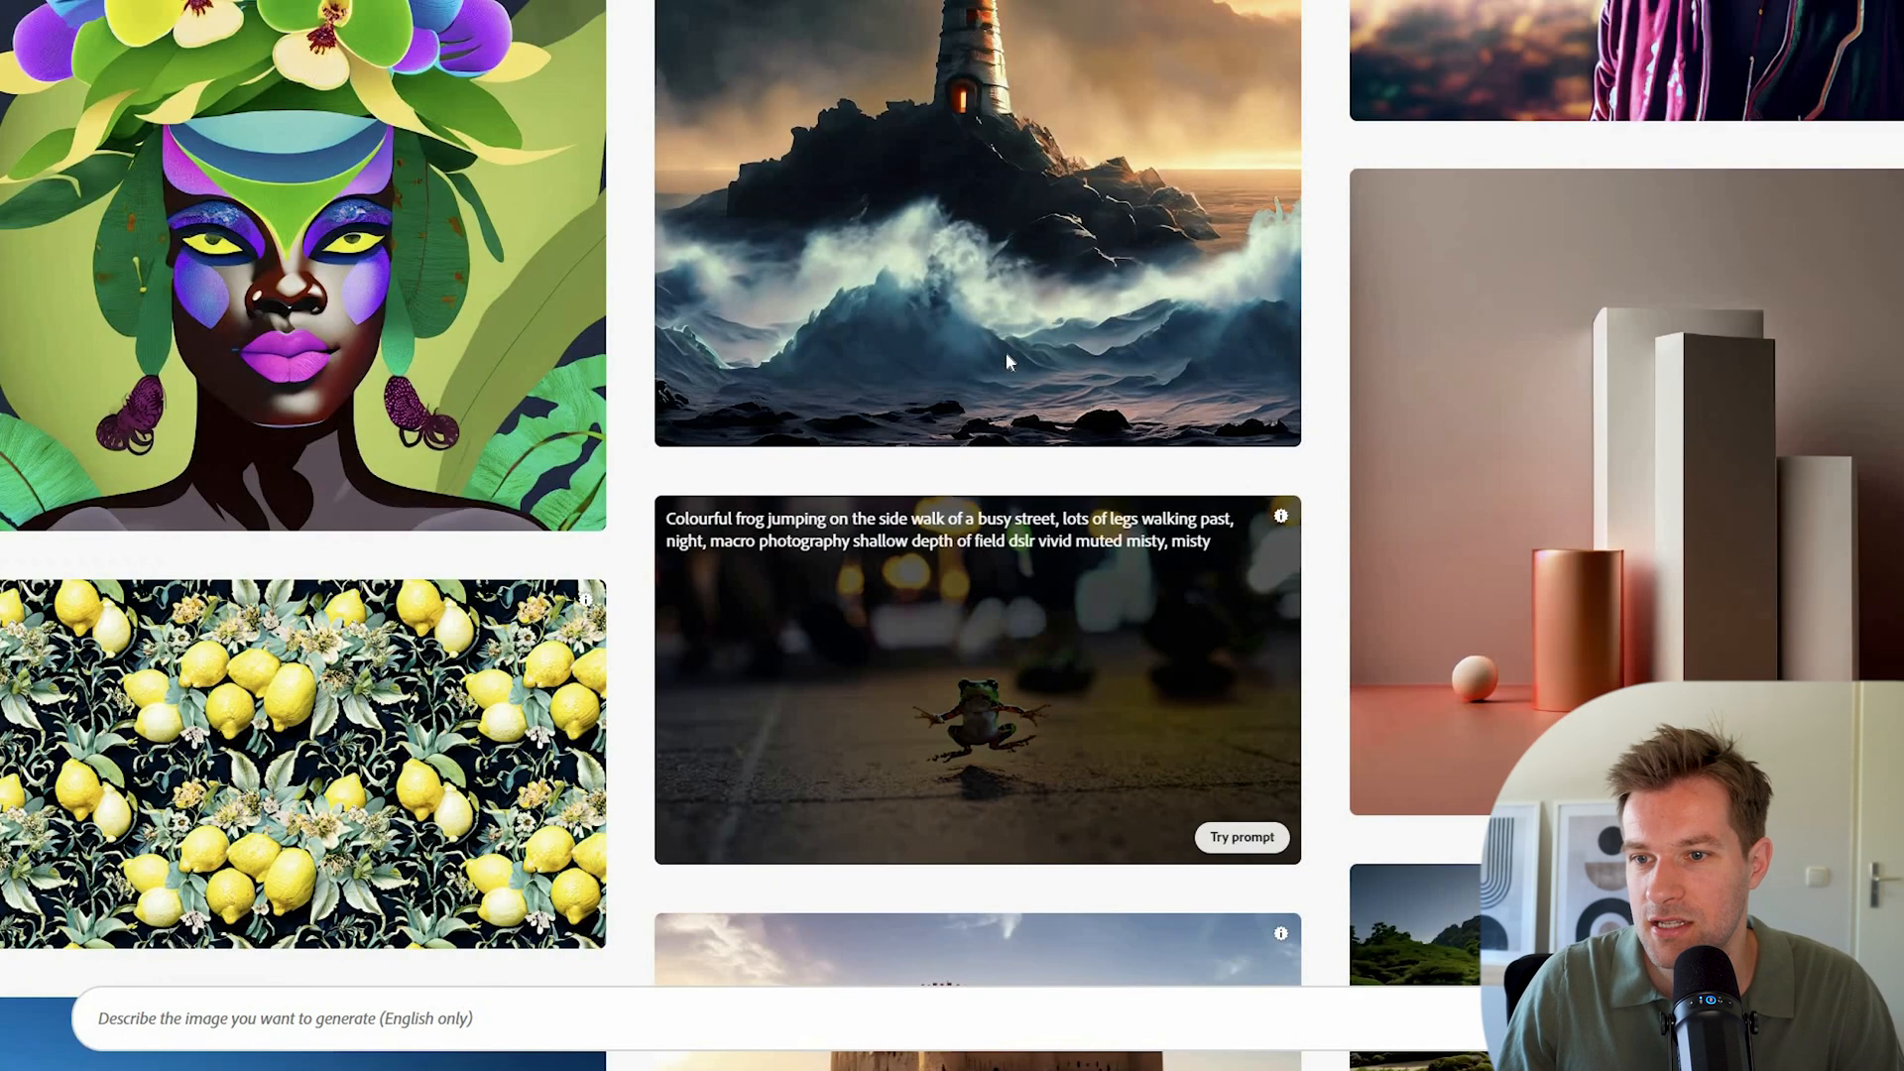
{"action": "scroll", "coordinate": [1005, 353], "scroll_direction": "up", "scroll_amount": 3}
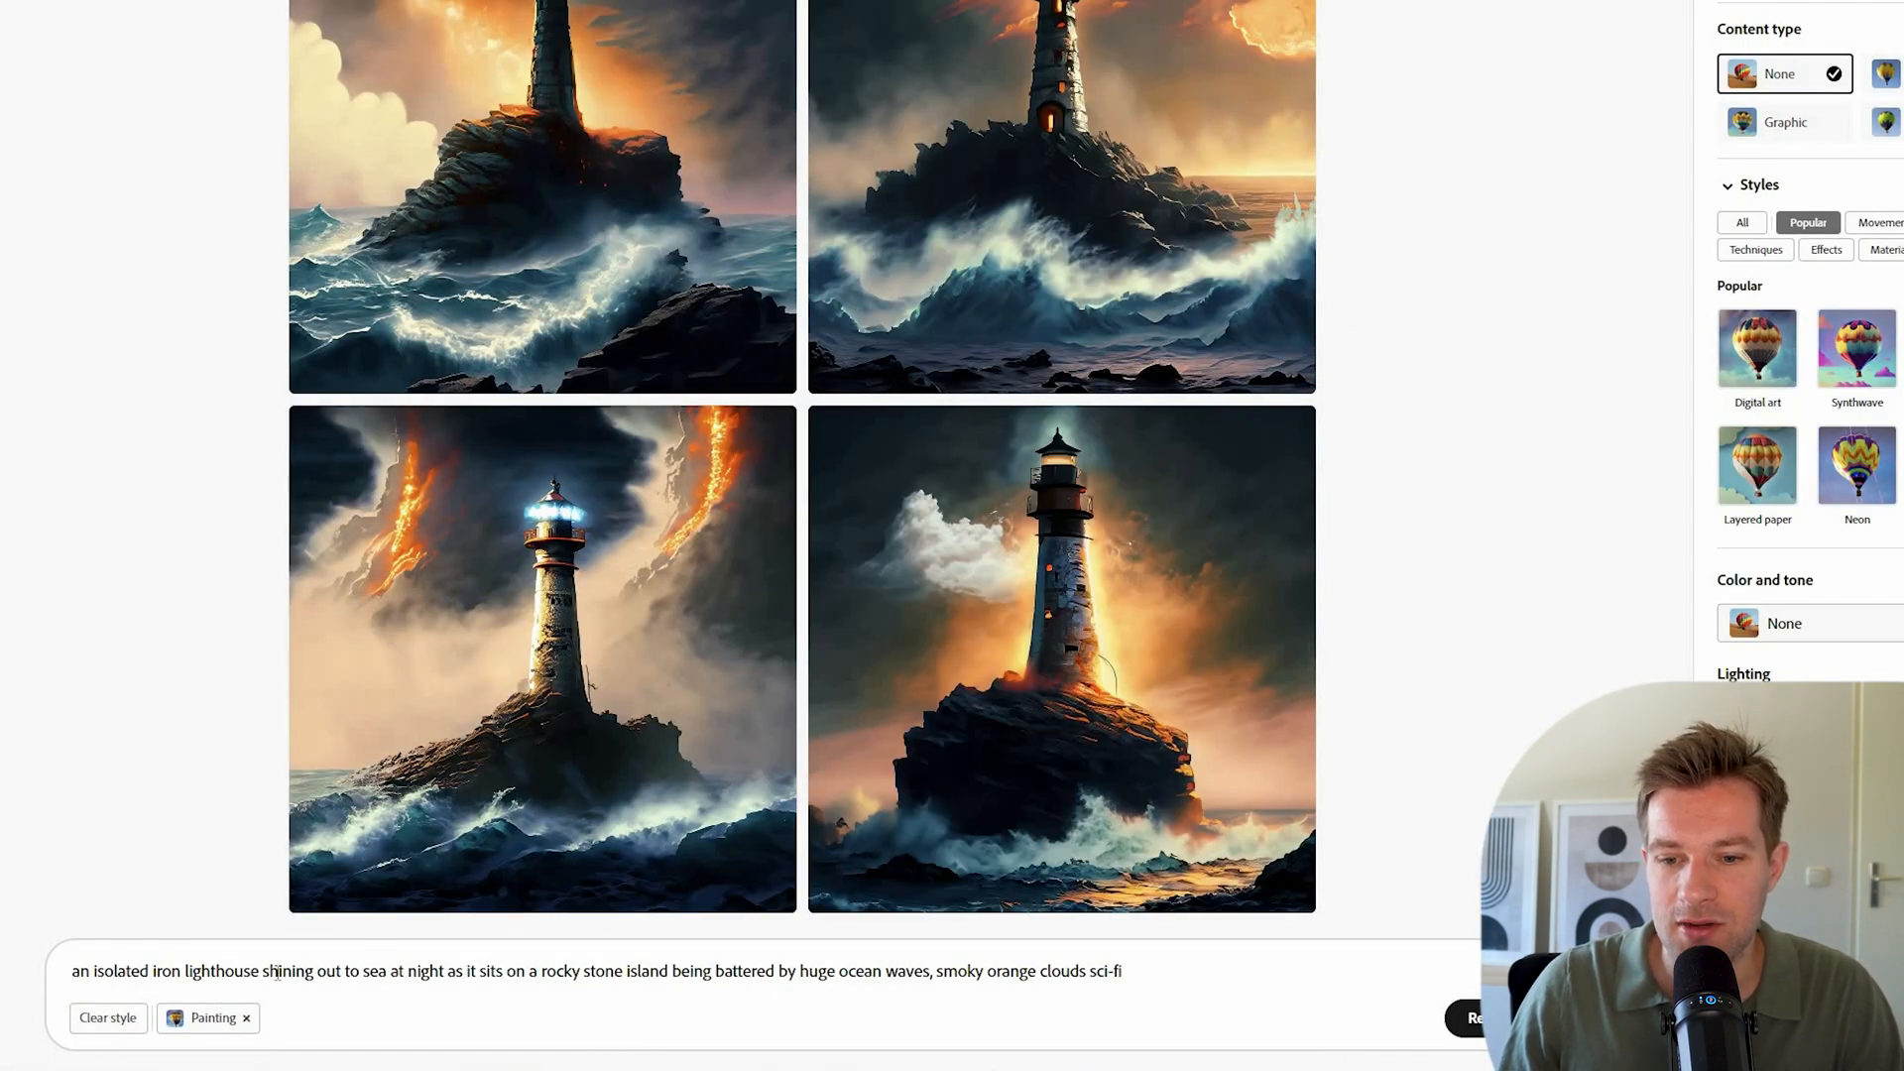
{"action": "left_click", "coordinate": [553, 692]}
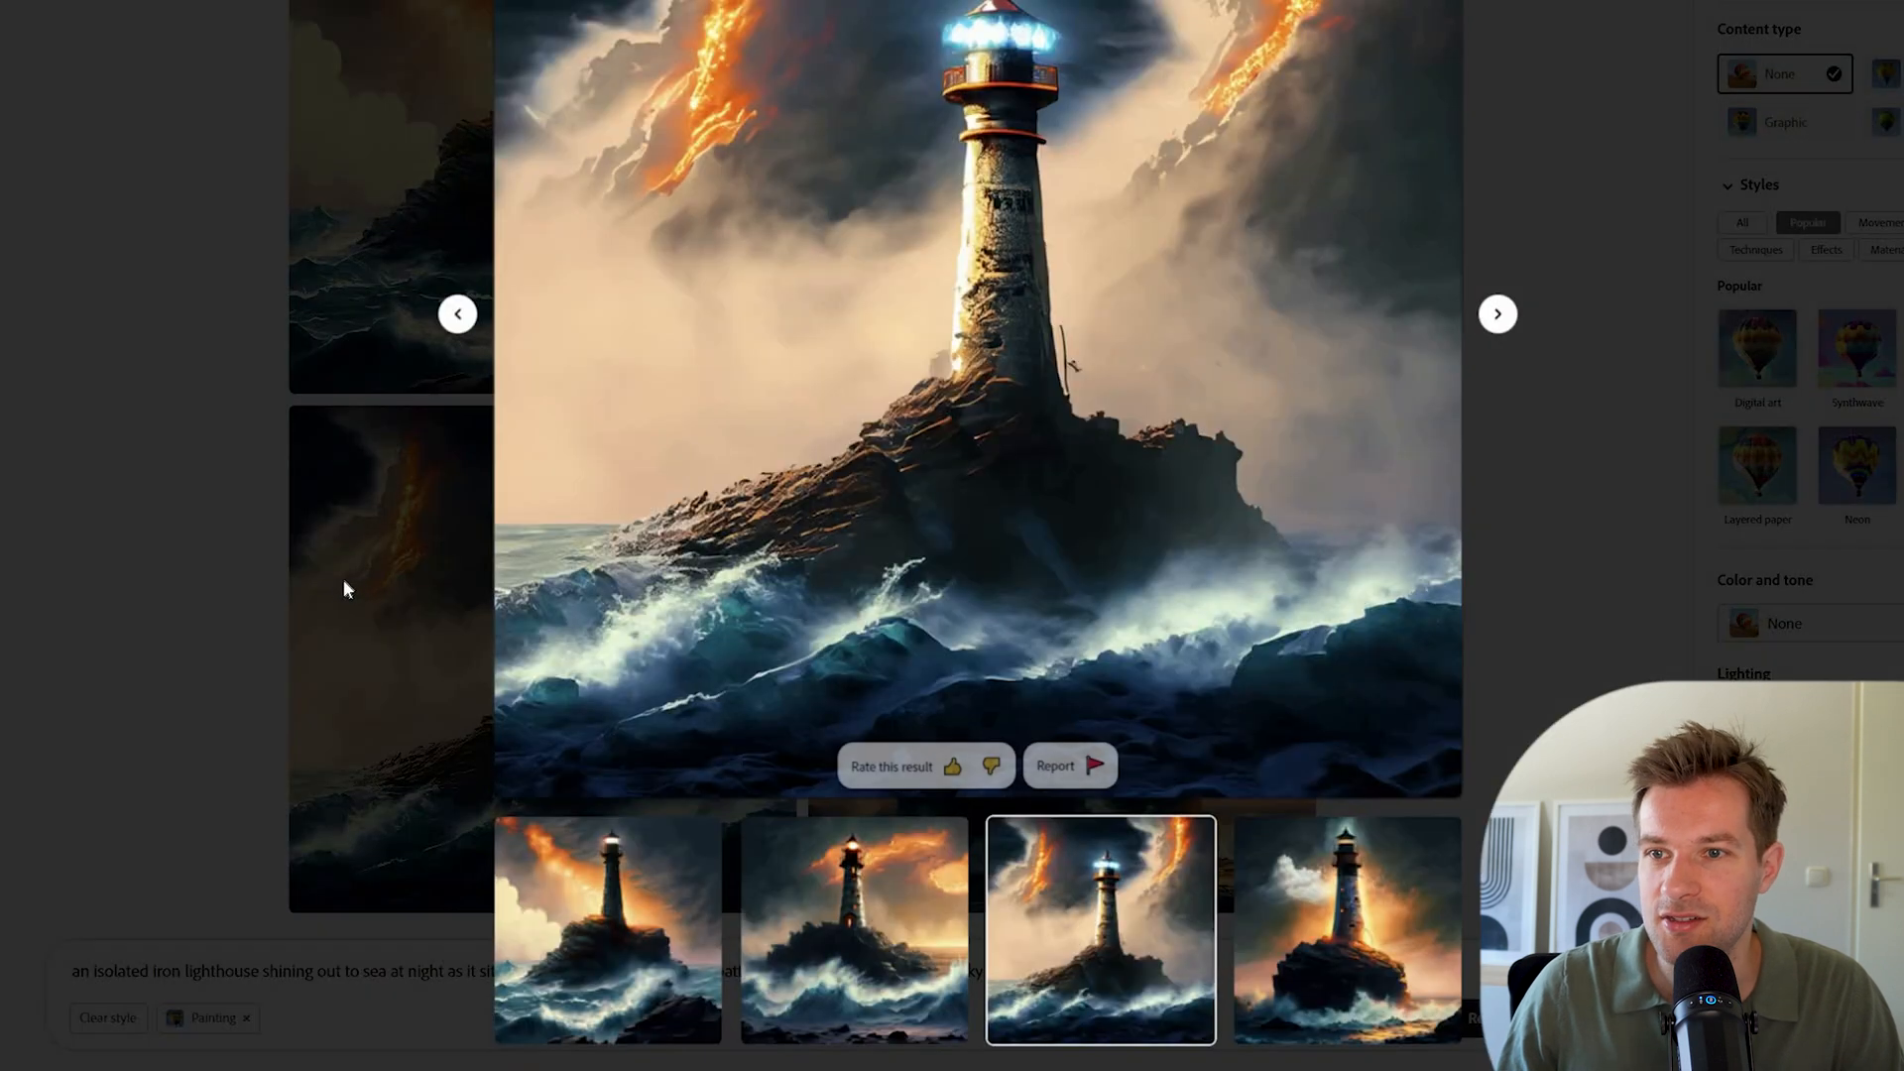
{"action": "key", "text": "Escape"}
{"action": "scroll", "coordinate": [1861, 523], "scroll_direction": "up", "scroll_amount": 1}
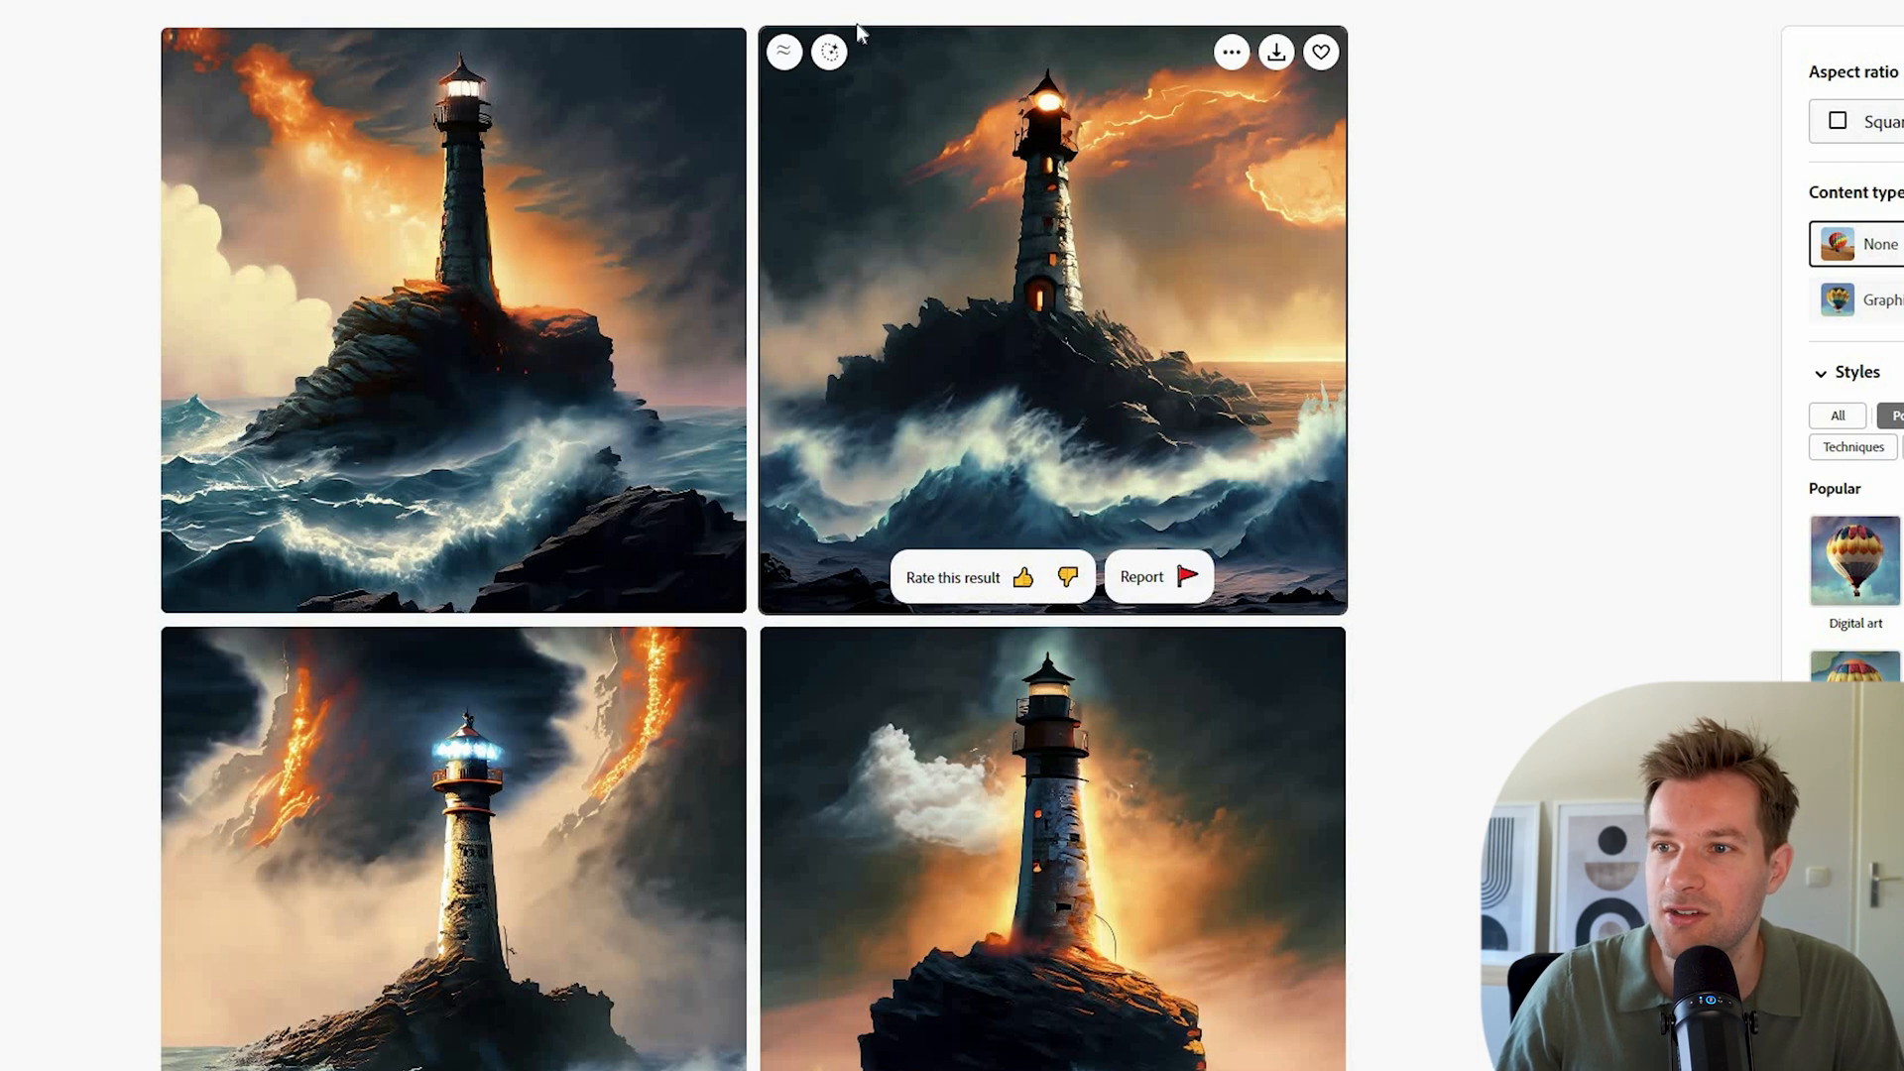
Step: Open the second lighthouse image in Generative Fill, erase the upper-left sky, and generate "shining sun" there
{"action": "left_click", "coordinate": [828, 59]}
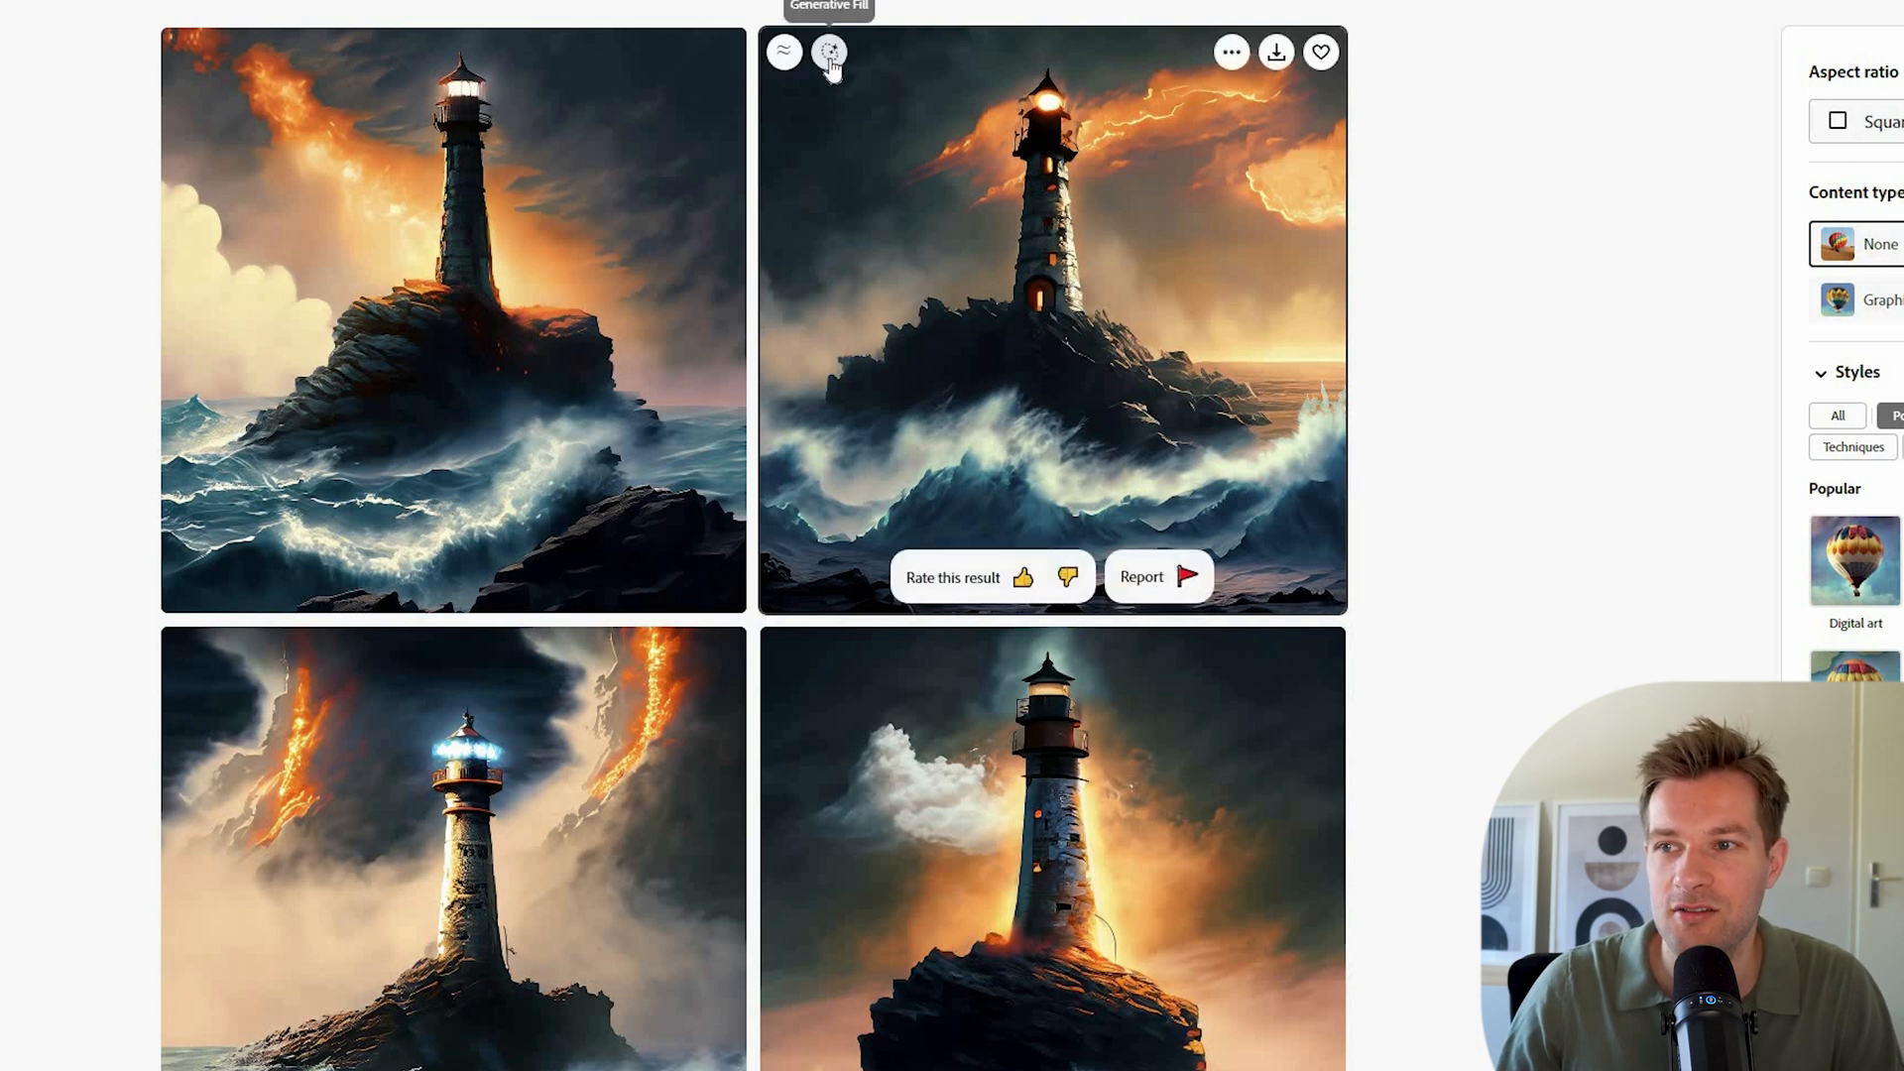
{"action": "left_click", "coordinate": [829, 52]}
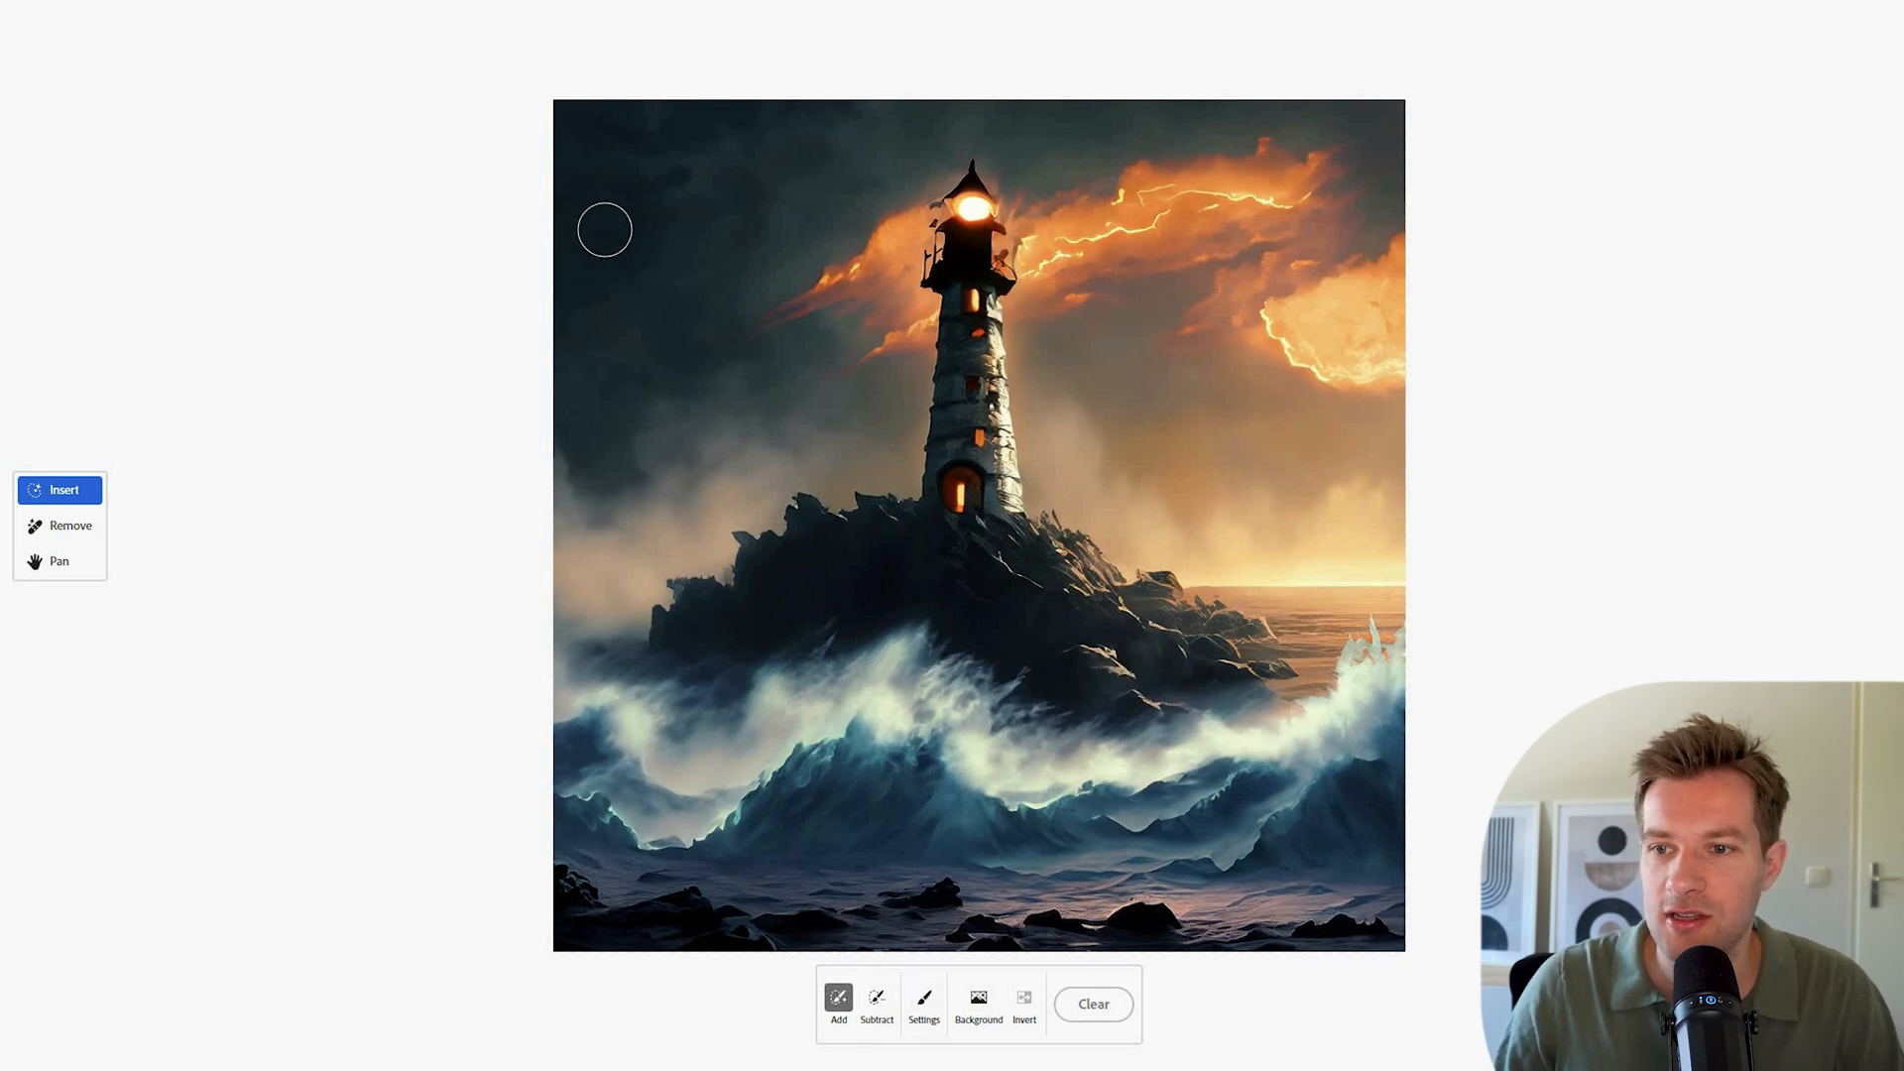
{"action": "mouse_move", "coordinate": [543, 335]}
{"action": "left_mouse_down"}
{"action": "mouse_move", "coordinate": [724, 294]}
{"action": "mouse_move", "coordinate": [760, 115]}
{"action": "mouse_move", "coordinate": [703, 254]}
{"action": "mouse_move", "coordinate": [738, 89]}
{"action": "mouse_move", "coordinate": [655, 220]}
{"action": "mouse_move", "coordinate": [664, 120]}
{"action": "mouse_move", "coordinate": [664, 161]}
{"action": "mouse_move", "coordinate": [647, 96]}
{"action": "mouse_move", "coordinate": [572, 185]}
{"action": "mouse_move", "coordinate": [646, 163]}
{"action": "mouse_move", "coordinate": [566, 279]}
{"action": "mouse_move", "coordinate": [605, 263]}
{"action": "mouse_move", "coordinate": [569, 146]}
{"action": "left_mouse_up"}
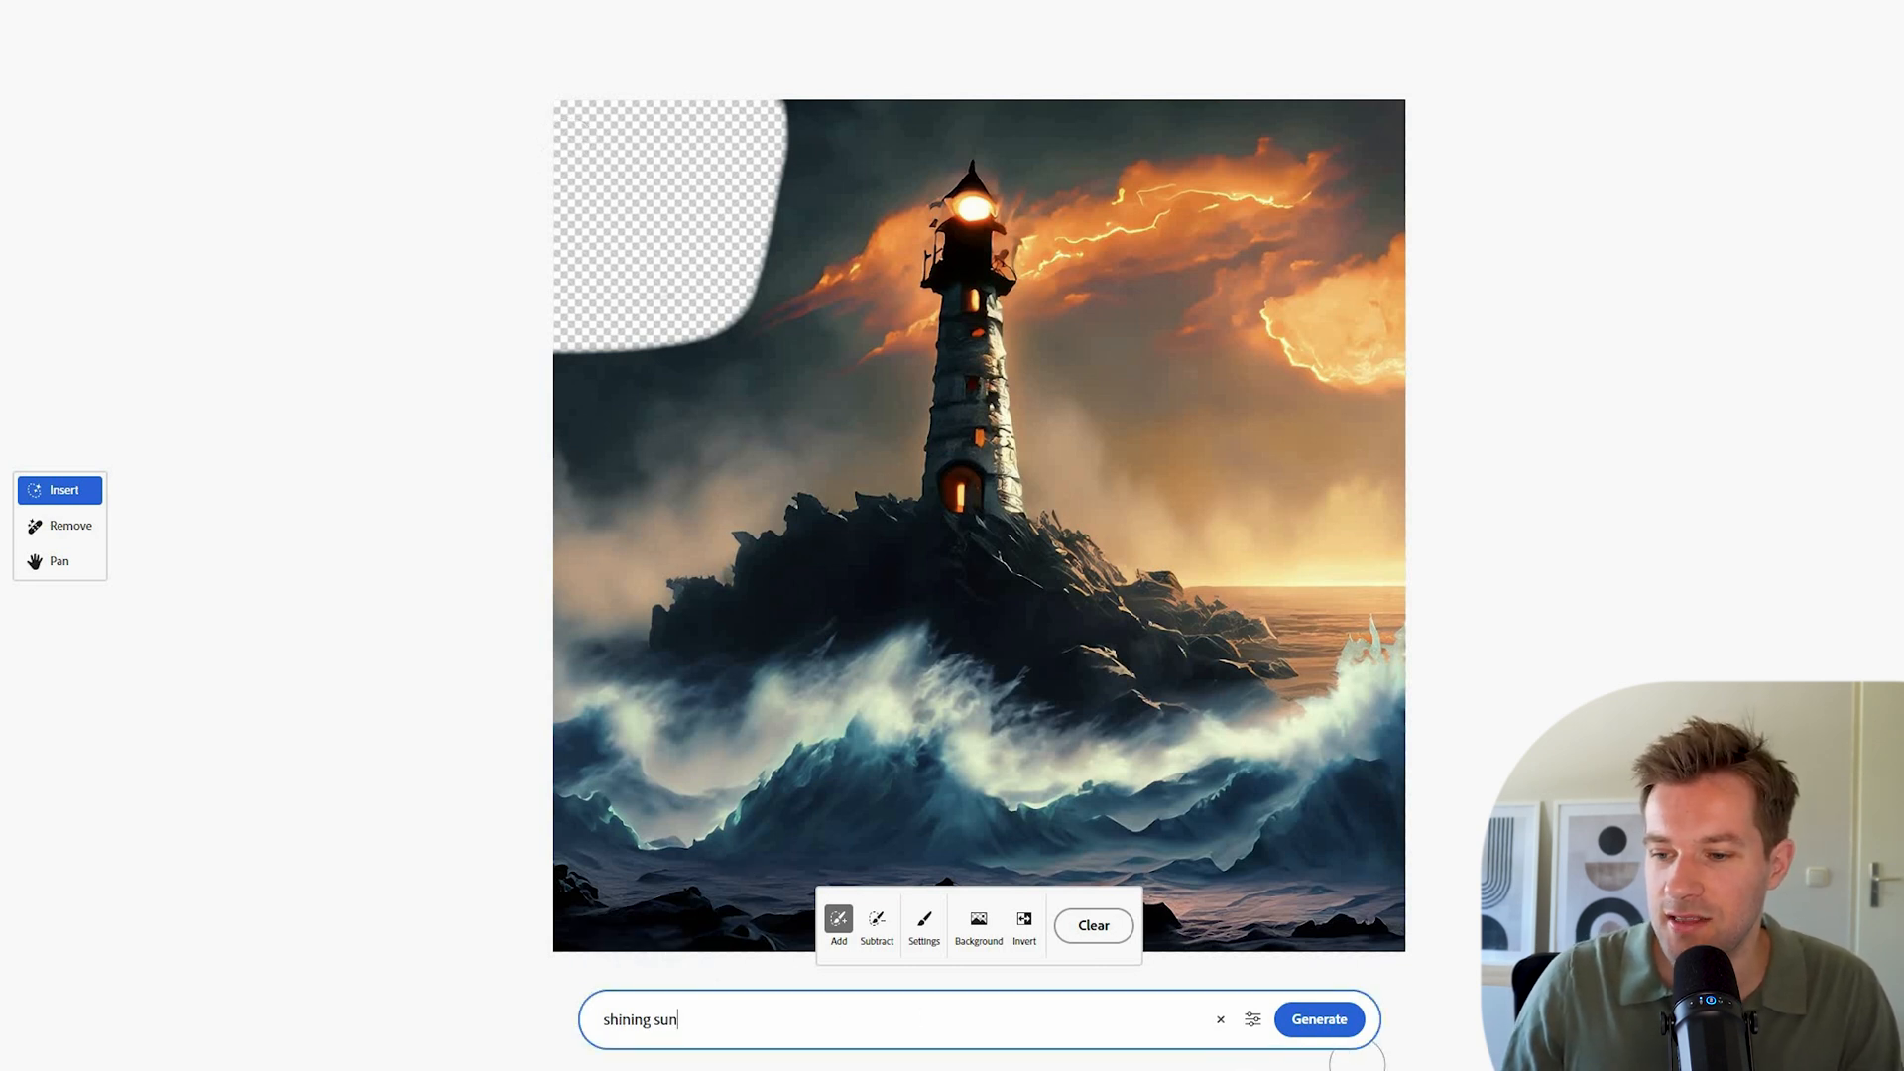
{"action": "left_click", "coordinate": [1319, 1019]}
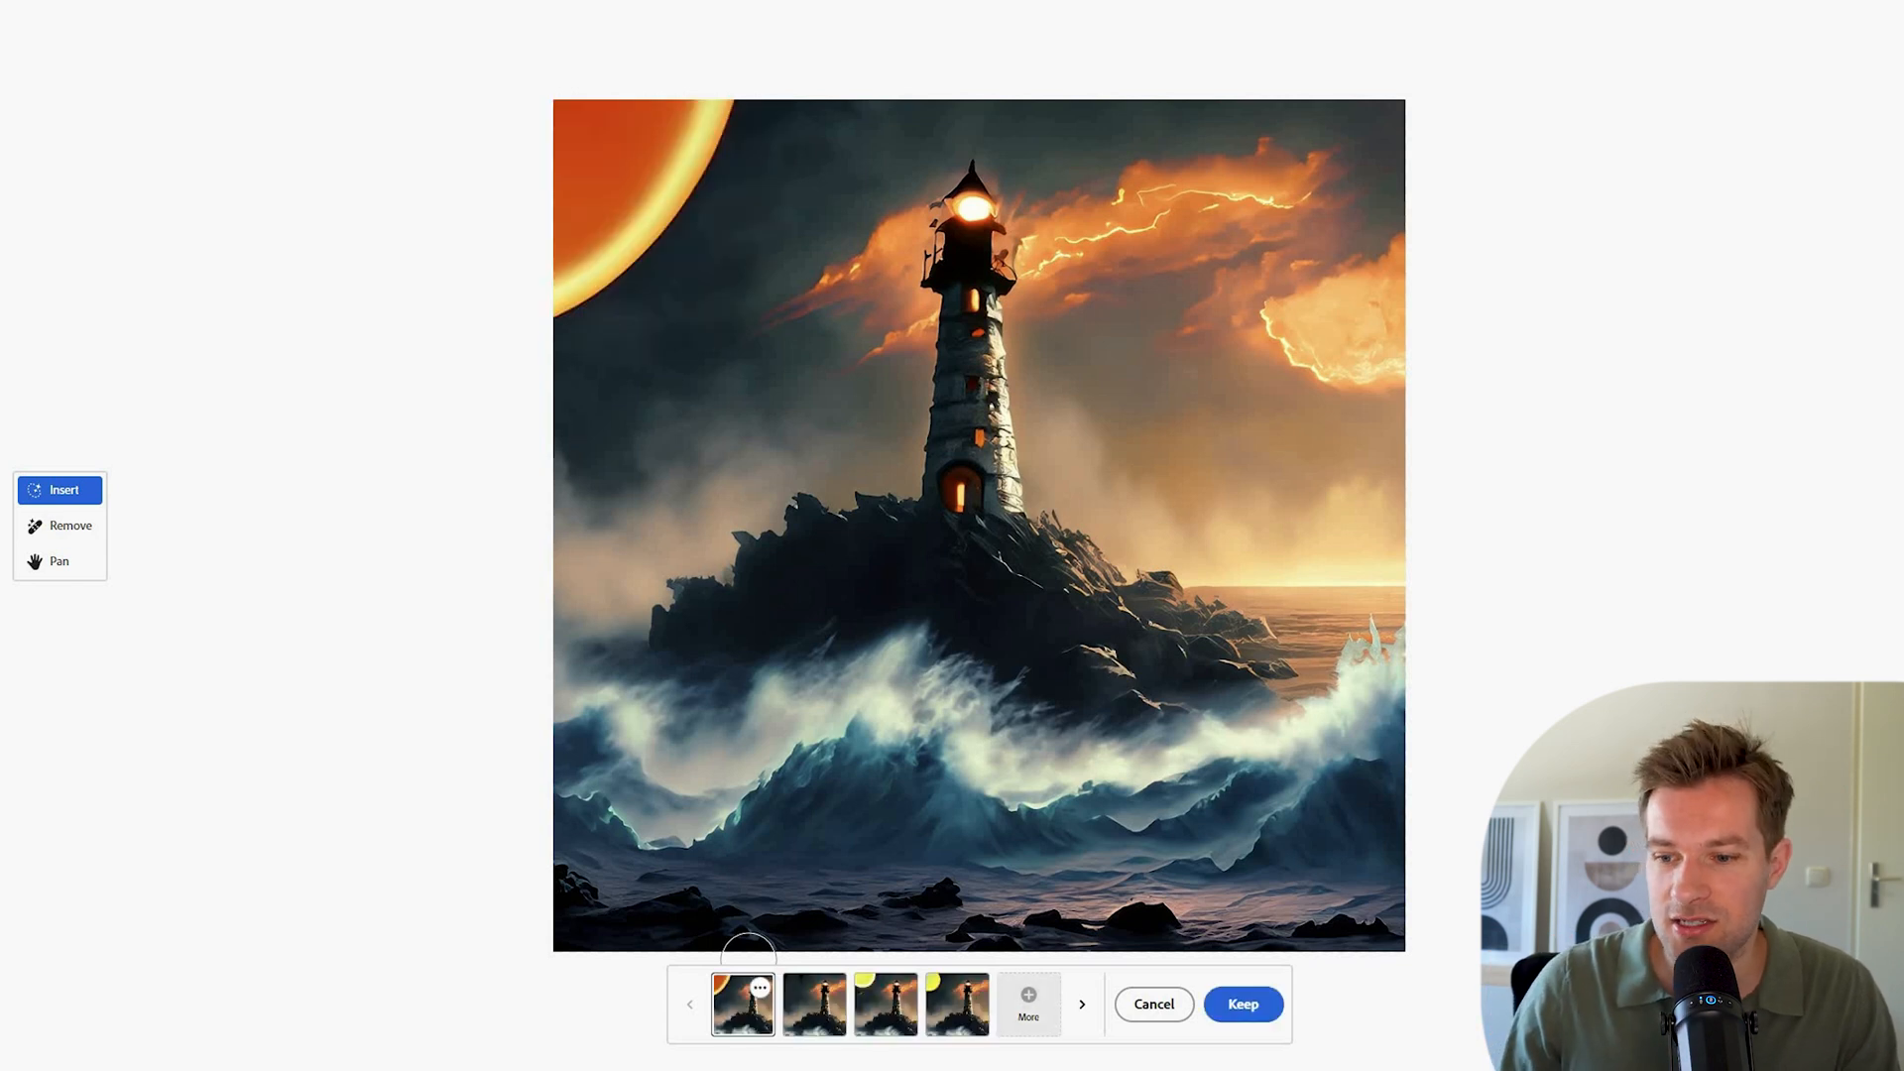
Step: Compare the shining sun variations, generate more of them, and discard all results
{"action": "left_click", "coordinate": [831, 1017]}
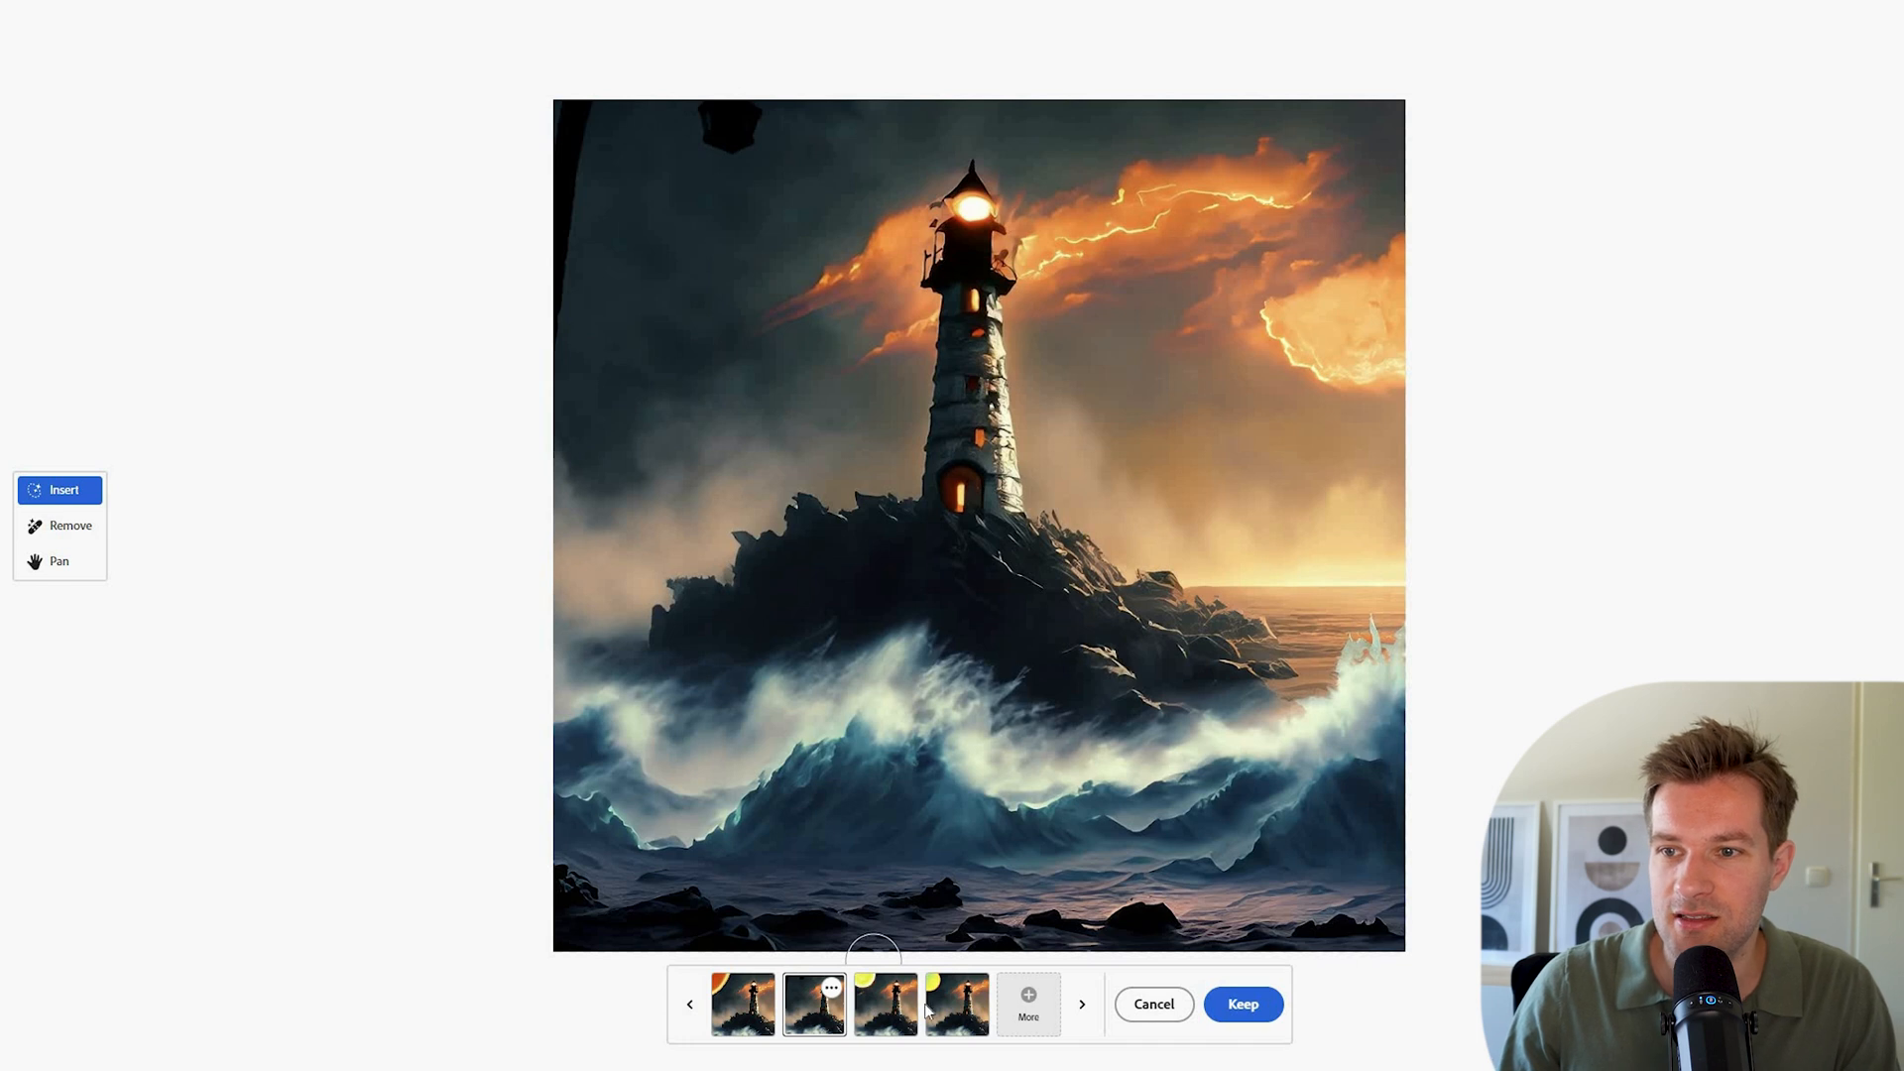
{"action": "left_click", "coordinate": [910, 1011]}
{"action": "left_click", "coordinate": [952, 1011]}
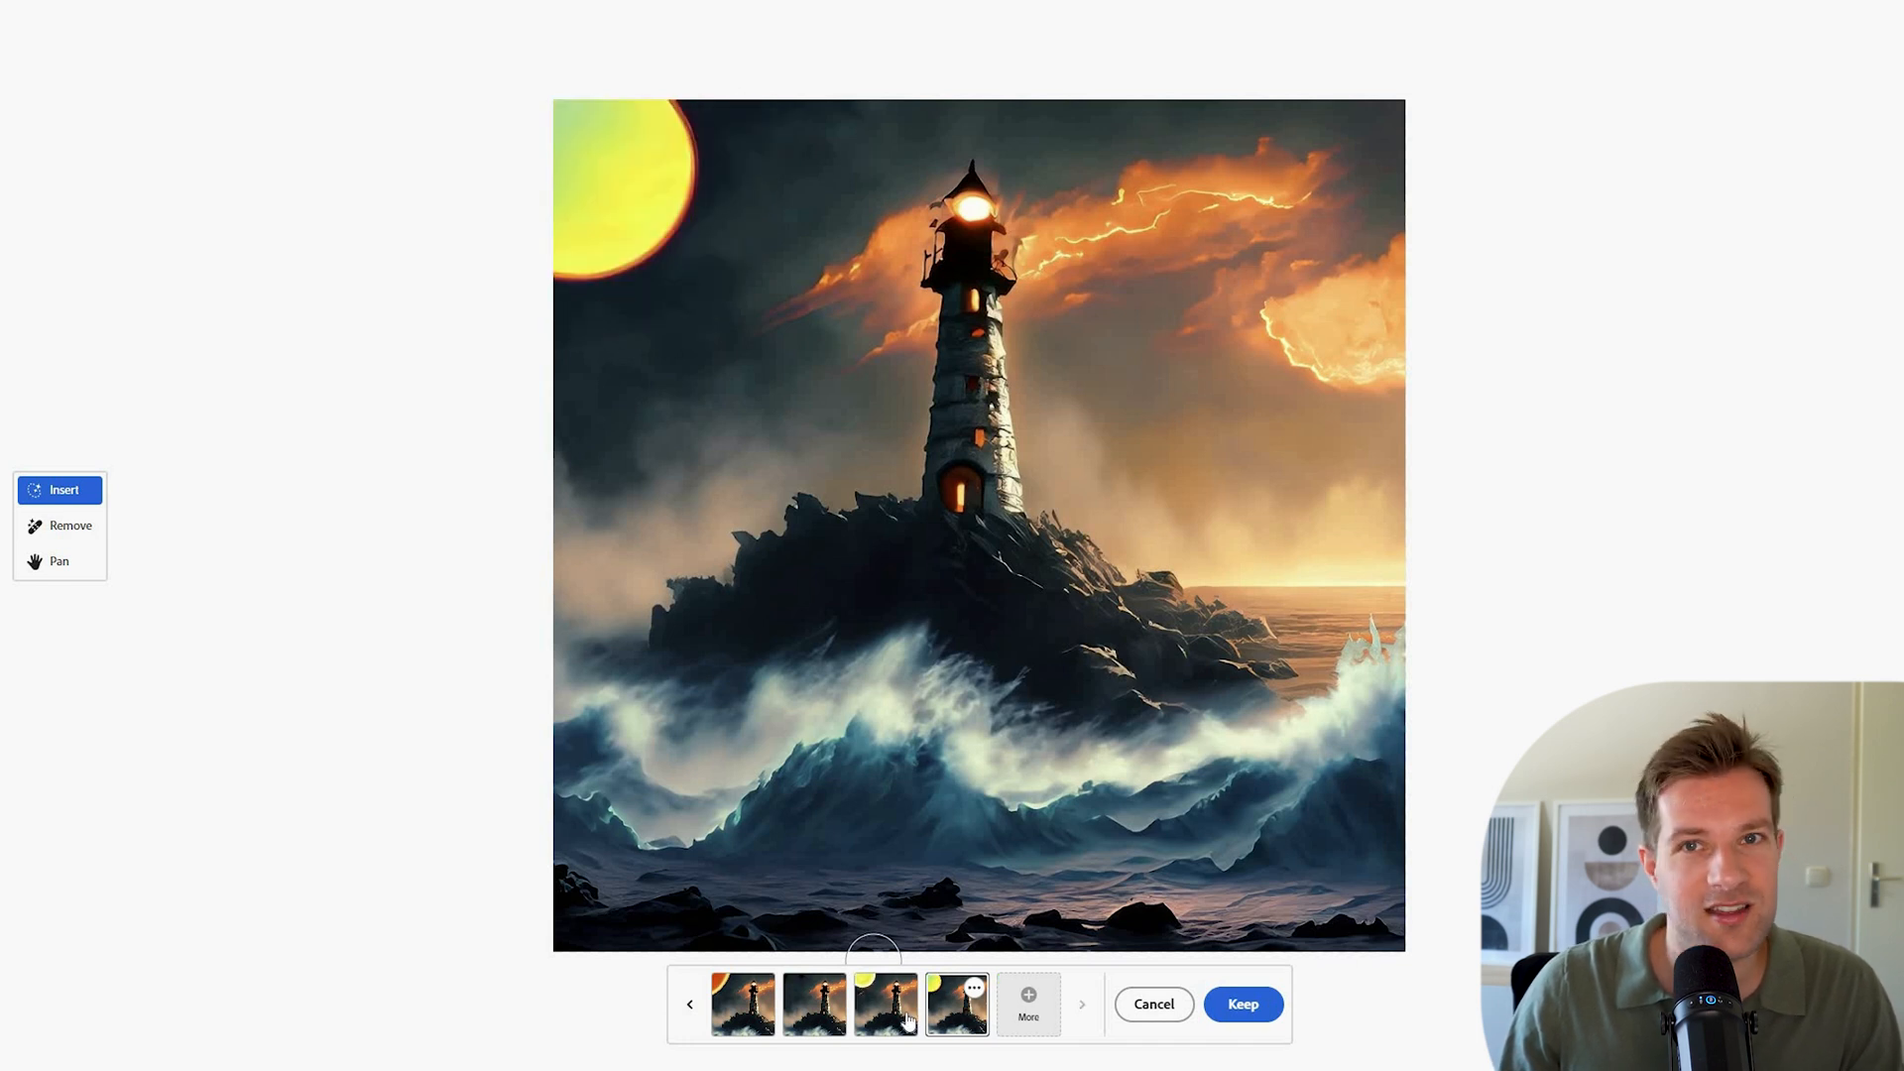
{"action": "left_click", "coordinate": [1029, 1002]}
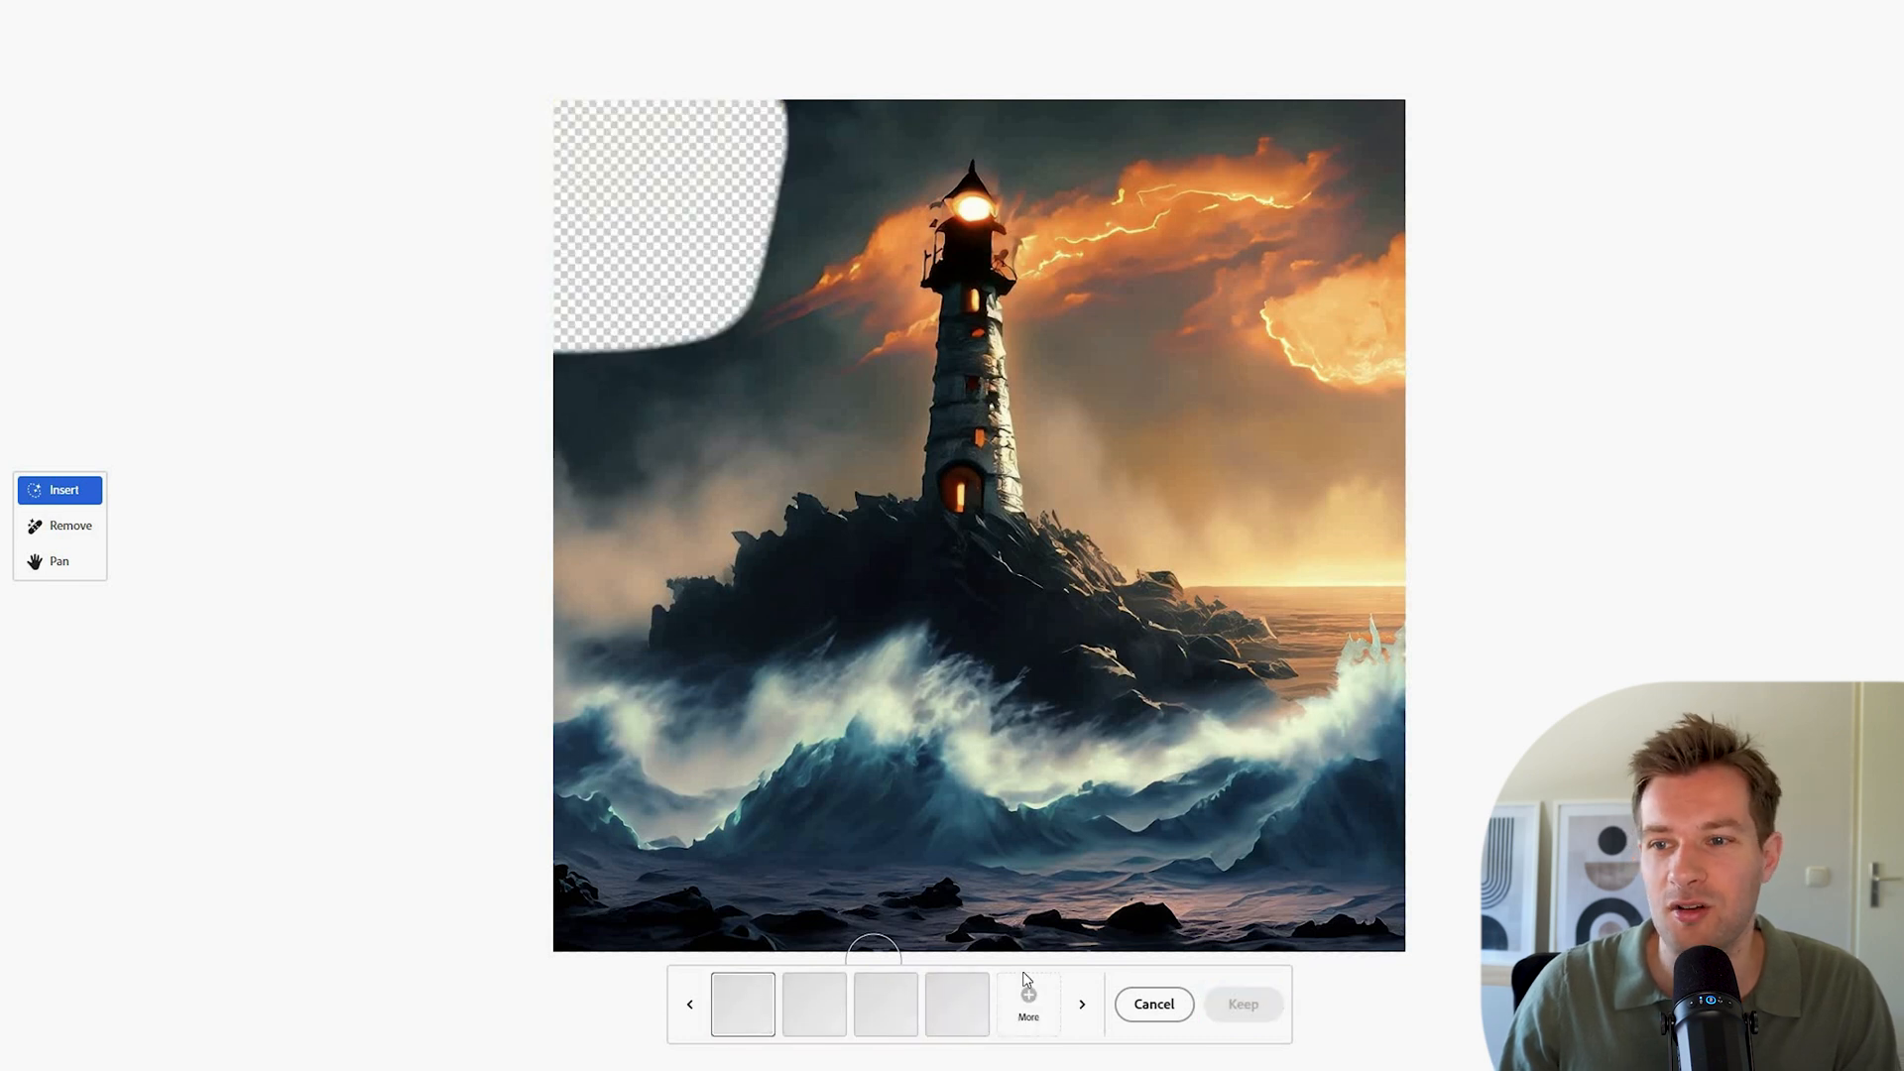
{"action": "left_click", "coordinate": [826, 1009]}
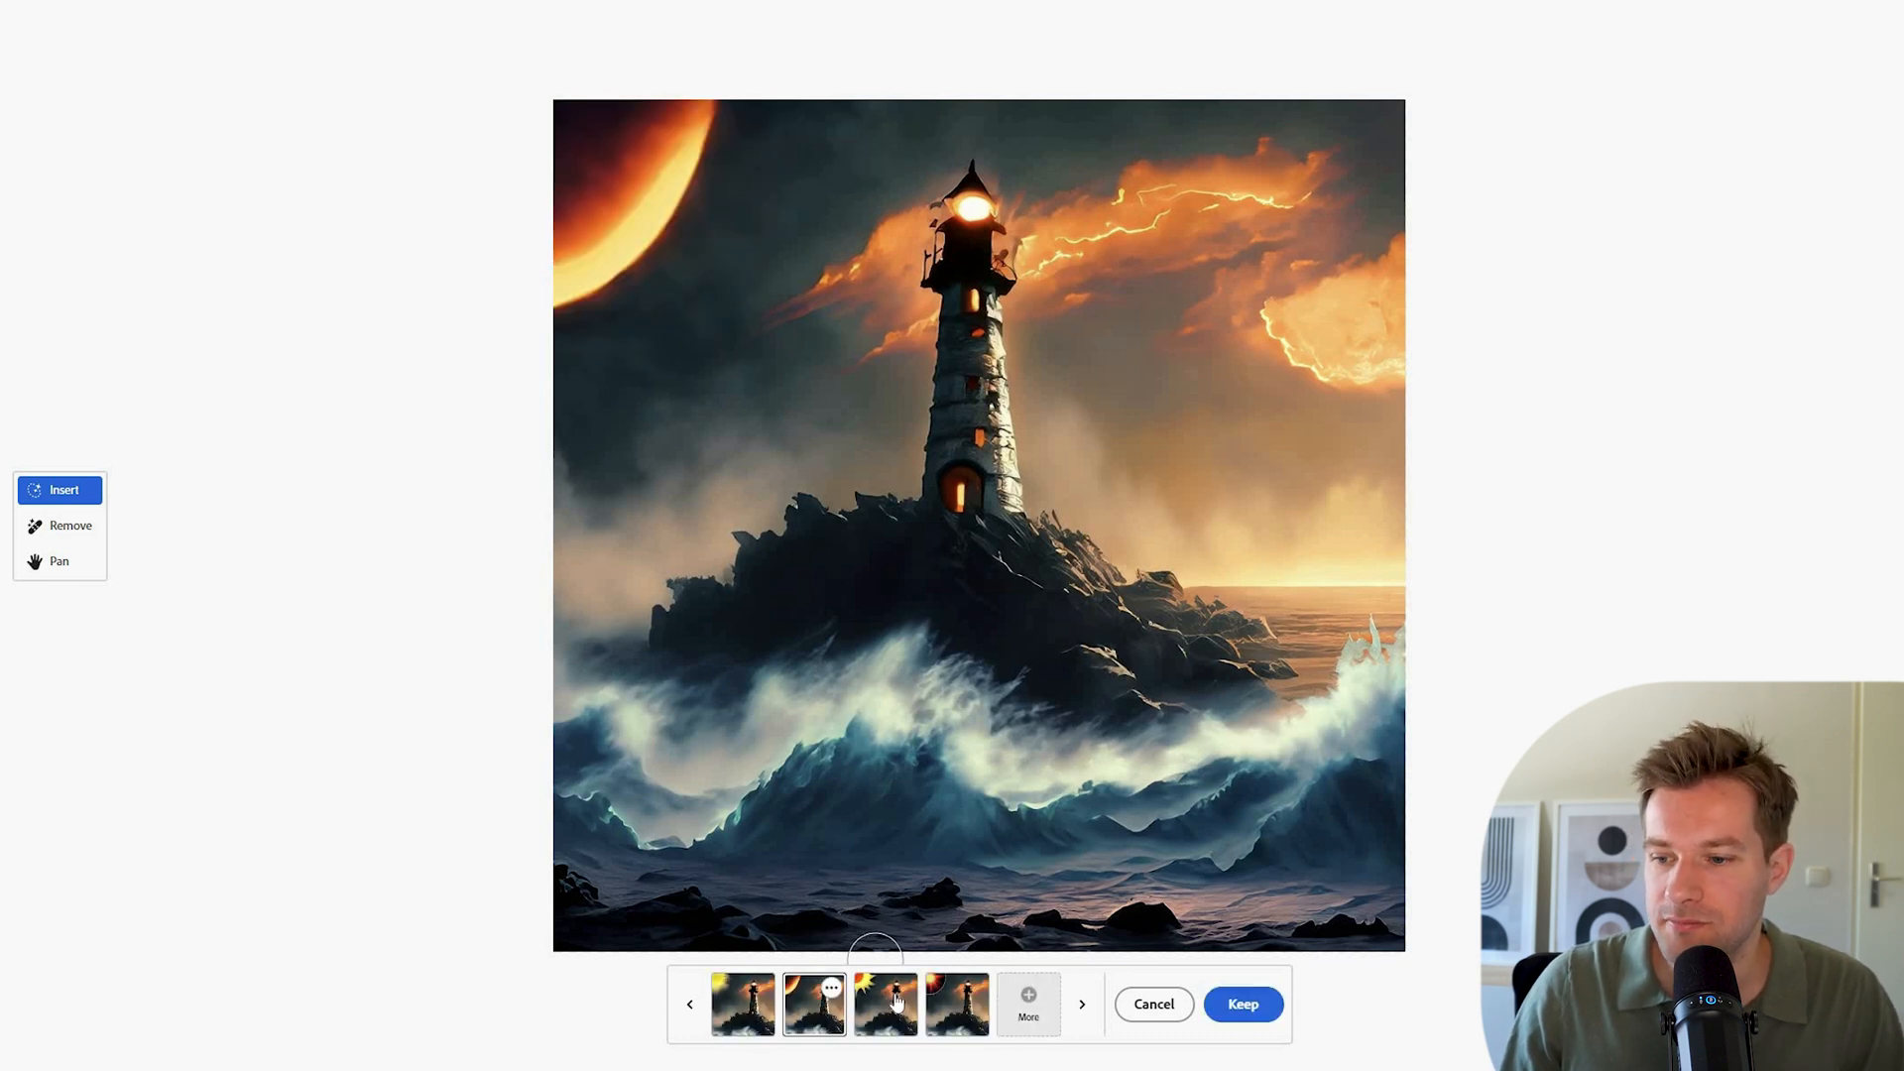
{"action": "left_click", "coordinate": [895, 1004]}
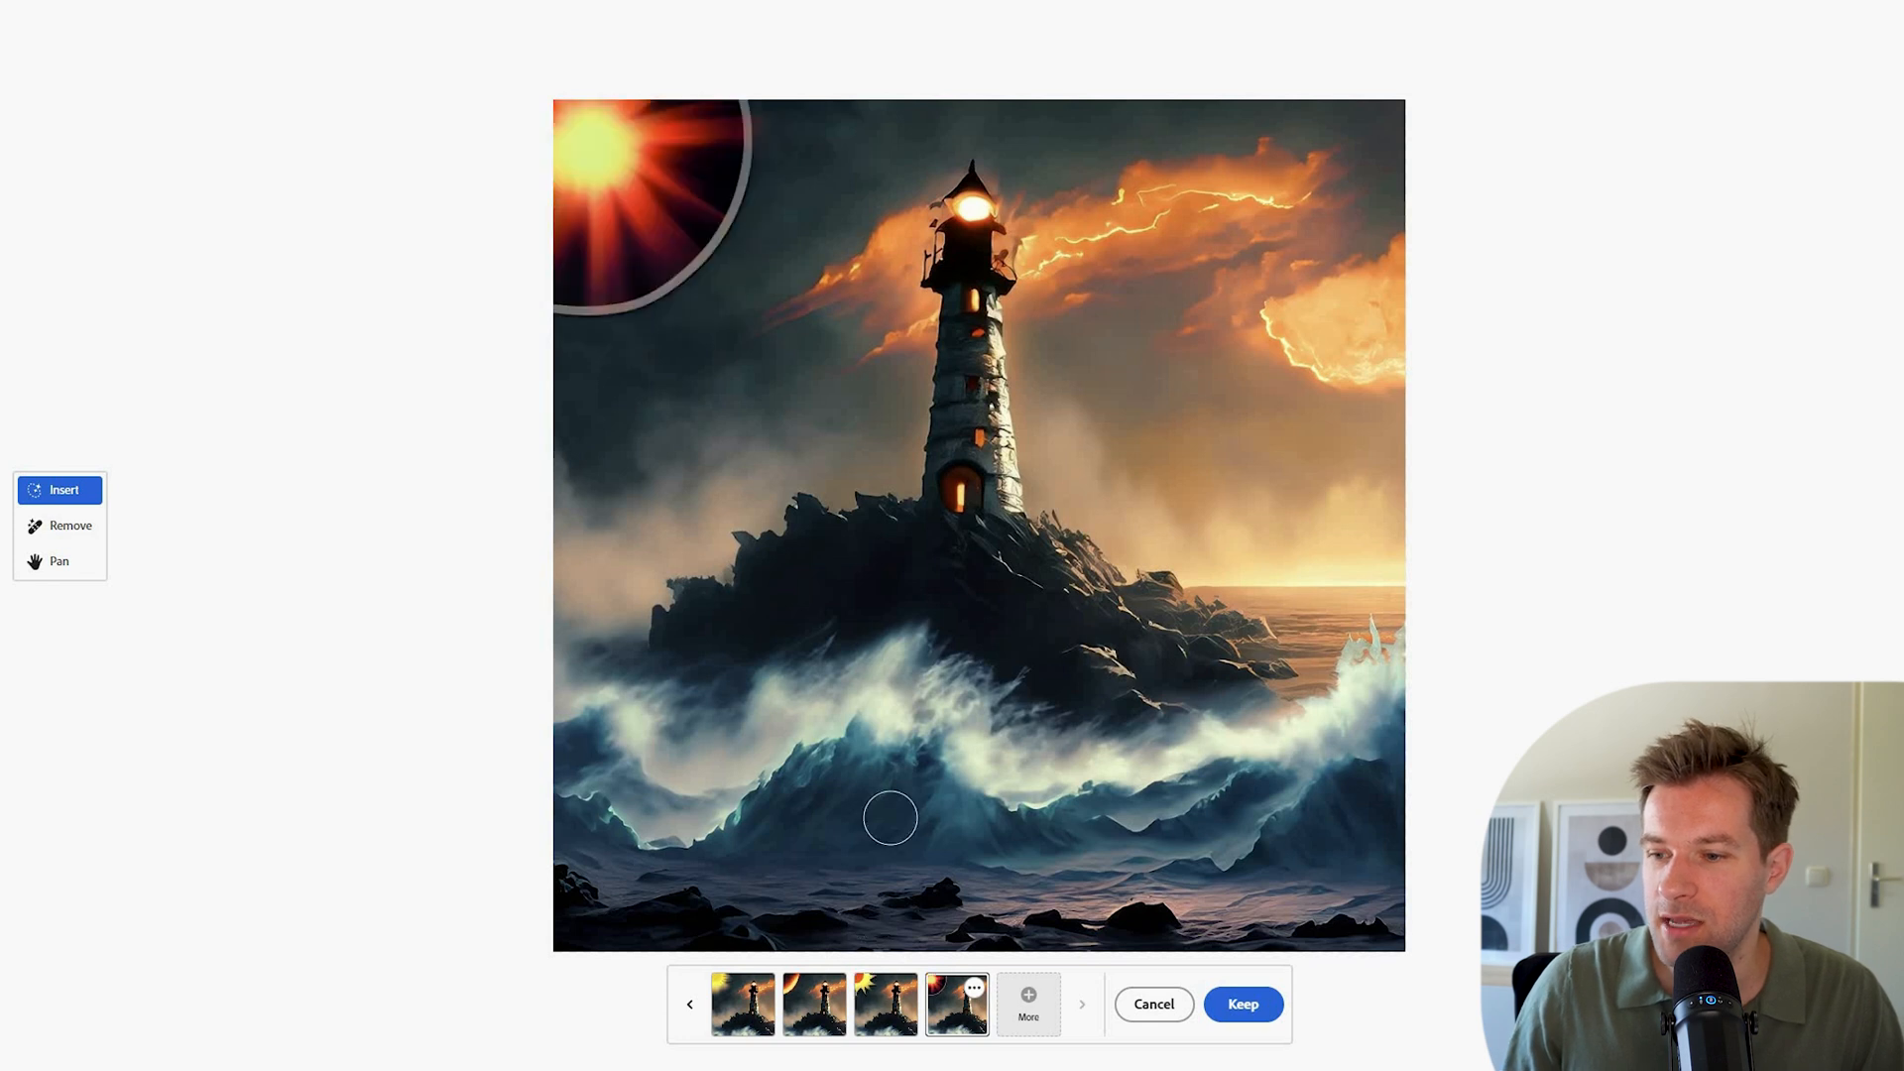
{"action": "left_click", "coordinate": [1170, 1007]}
Step: Extend the erased sky area toward the lighthouse and generate the fill with the prompt "shining sun in sky"
{"action": "mouse_move", "coordinate": [813, 367]}
{"action": "left_mouse_down"}
{"action": "mouse_move", "coordinate": [756, 276]}
{"action": "mouse_move", "coordinate": [909, 86]}
{"action": "mouse_move", "coordinate": [881, 260]}
{"action": "left_mouse_up"}
{"action": "left_click", "coordinate": [736, 1028]}
{"action": "type", "text": "in sky"}
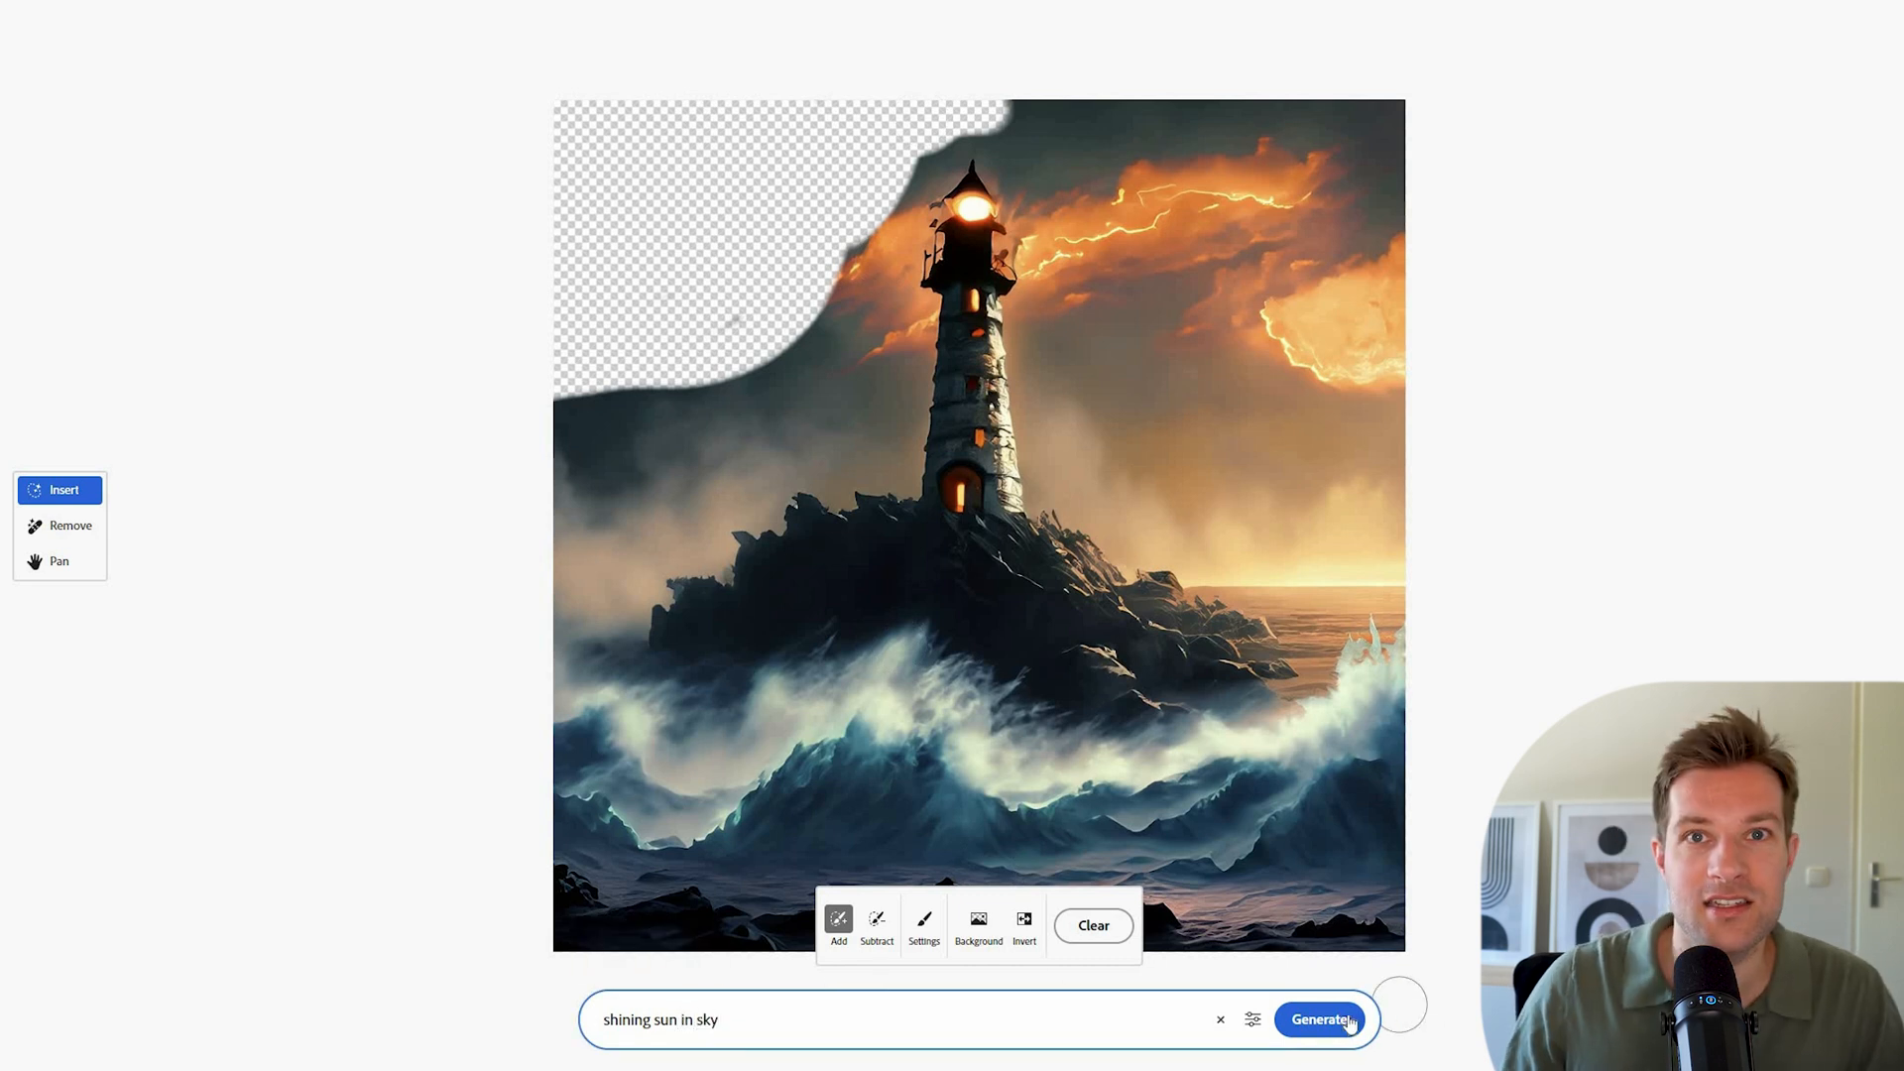
{"action": "left_click", "coordinate": [1334, 1019]}
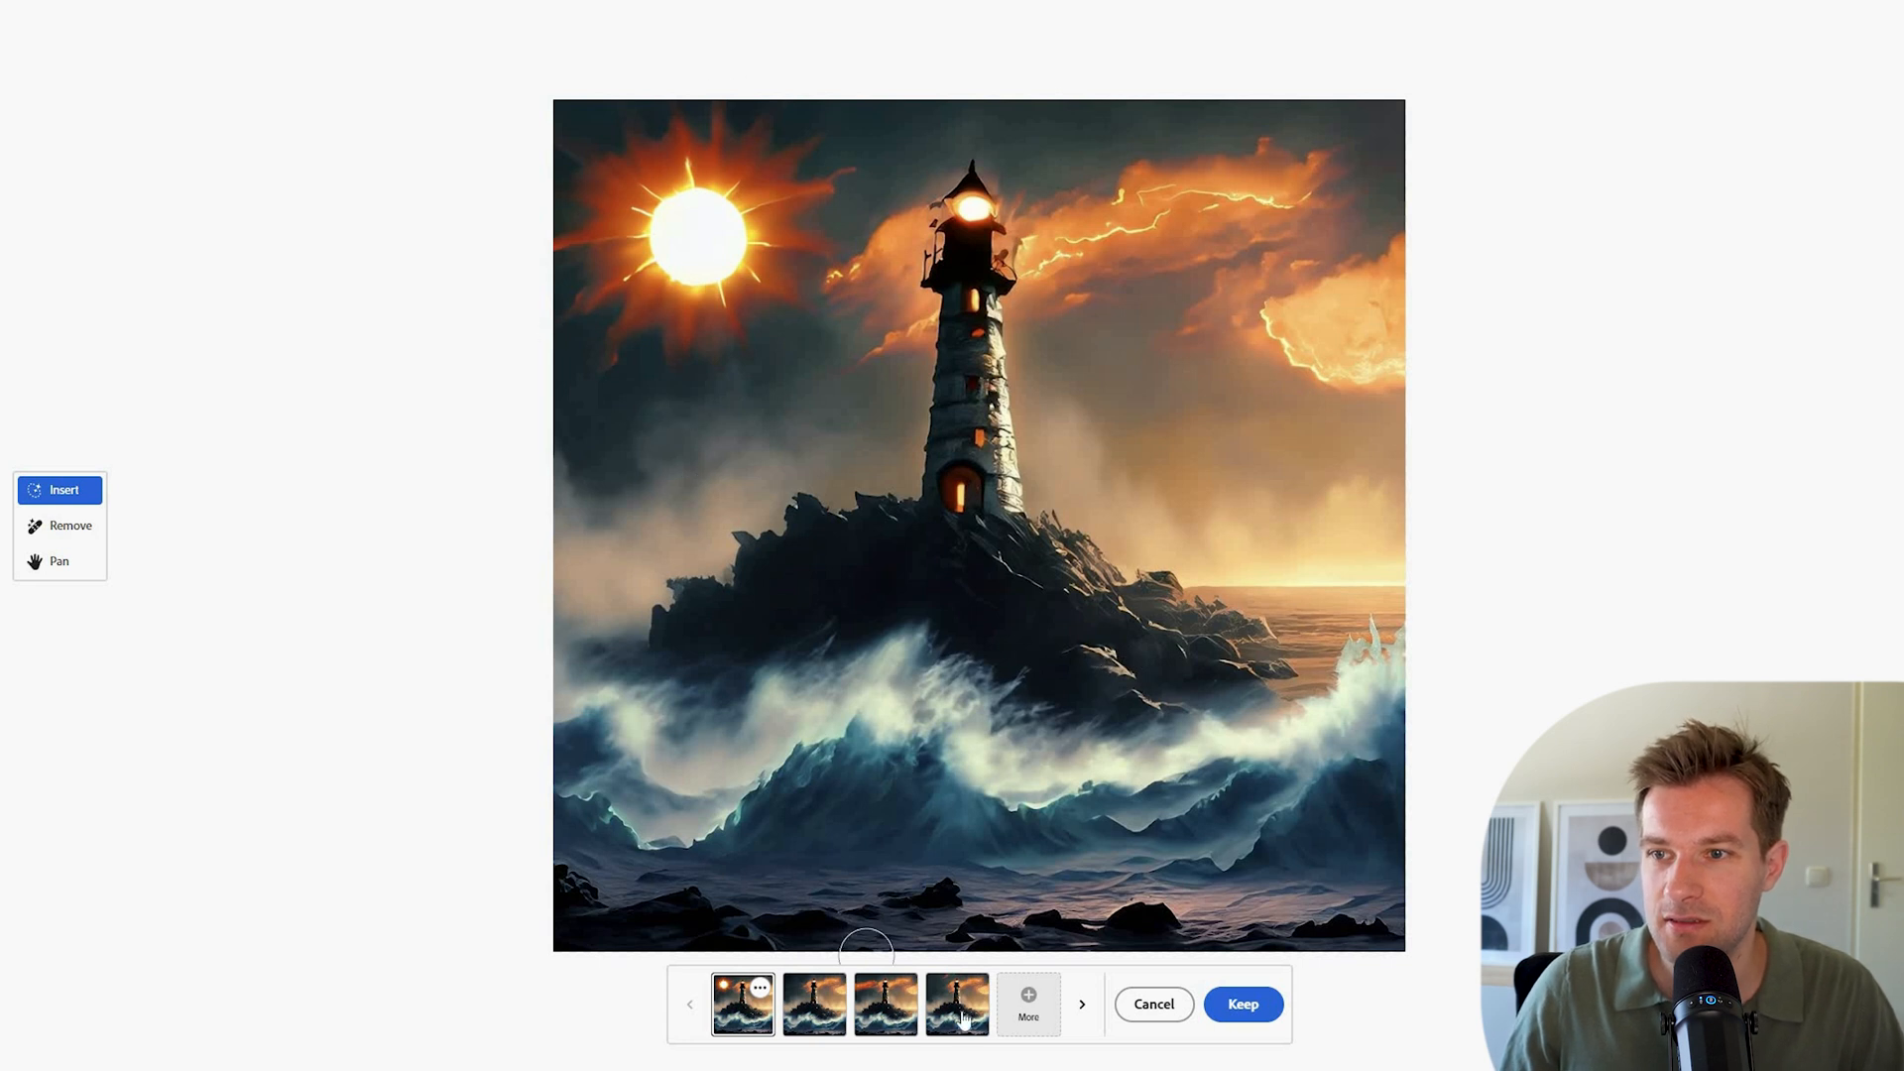
Step: Compare the four sky variations and keep the first one, with the round white sun and orange rays
{"action": "left_click", "coordinate": [836, 1023]}
{"action": "left_click", "coordinate": [892, 1016]}
{"action": "left_click", "coordinate": [958, 1013]}
{"action": "left_click", "coordinate": [759, 997]}
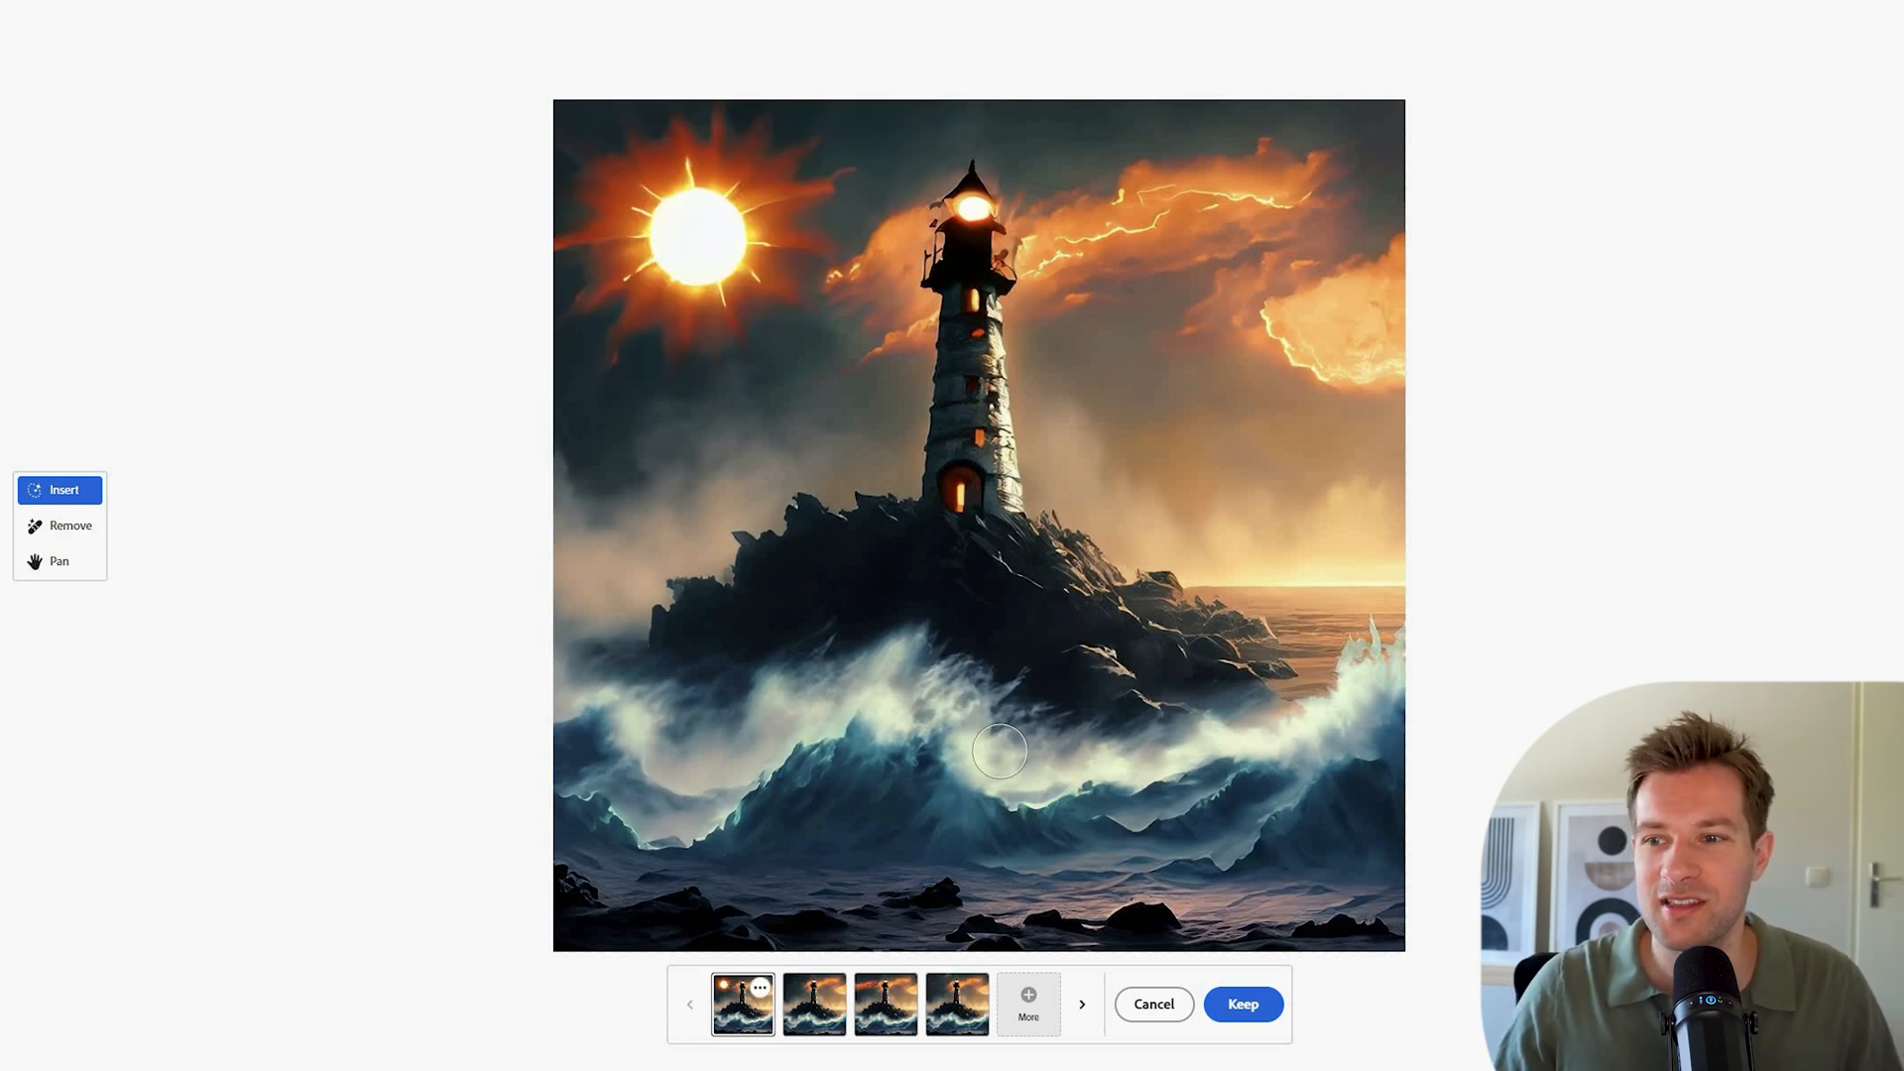
{"action": "left_click", "coordinate": [1257, 994]}
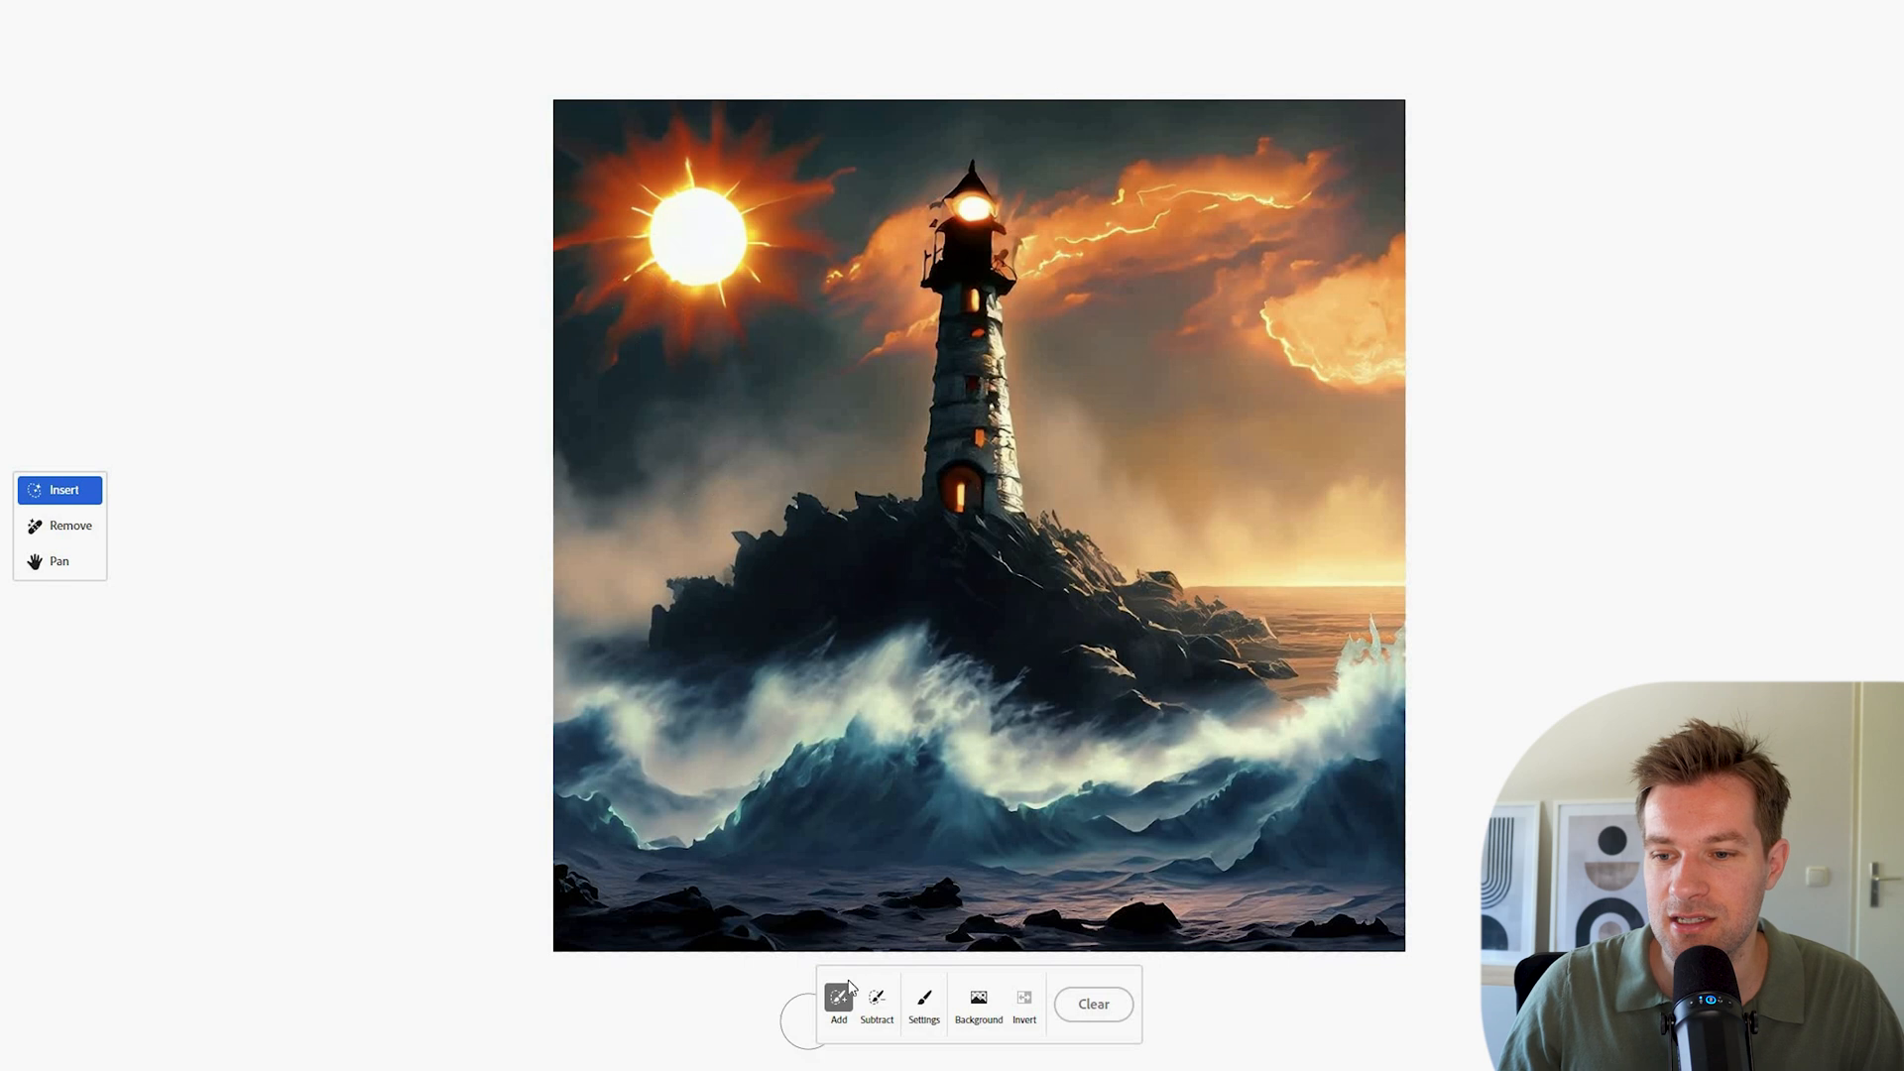
Step: Try erasing and restoring a patch of the lower-left waves with the Add and Subtract brushes, and check the brush settings
{"action": "mouse_move", "coordinate": [681, 730]}
{"action": "left_mouse_down"}
{"action": "mouse_move", "coordinate": [623, 805]}
{"action": "mouse_move", "coordinate": [565, 801]}
{"action": "mouse_move", "coordinate": [598, 764]}
{"action": "left_mouse_up"}
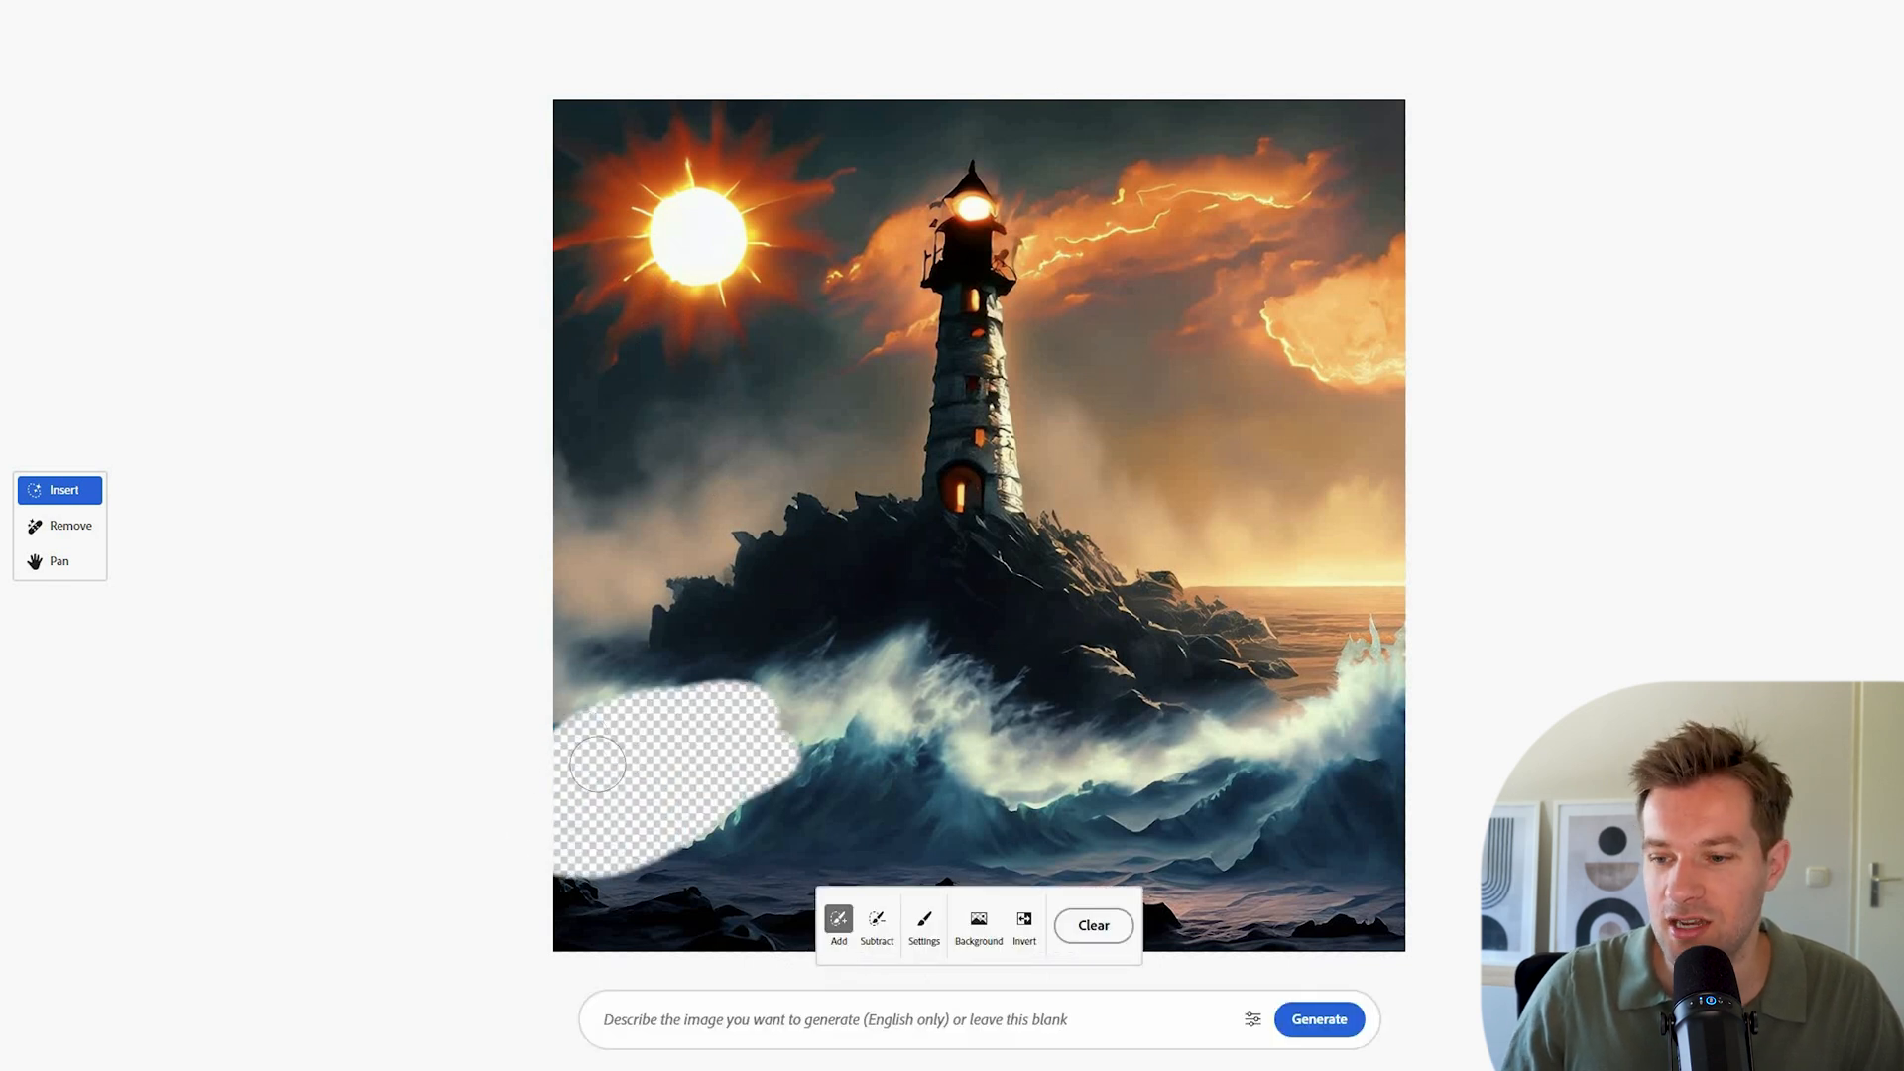
{"action": "left_click", "coordinate": [877, 919]}
{"action": "mouse_move", "coordinate": [838, 723]}
{"action": "left_mouse_down"}
{"action": "mouse_move", "coordinate": [685, 793]}
{"action": "mouse_move", "coordinate": [590, 764]}
{"action": "mouse_move", "coordinate": [625, 714]}
{"action": "mouse_move", "coordinate": [606, 802]}
{"action": "mouse_move", "coordinate": [514, 845]}
{"action": "left_mouse_up"}
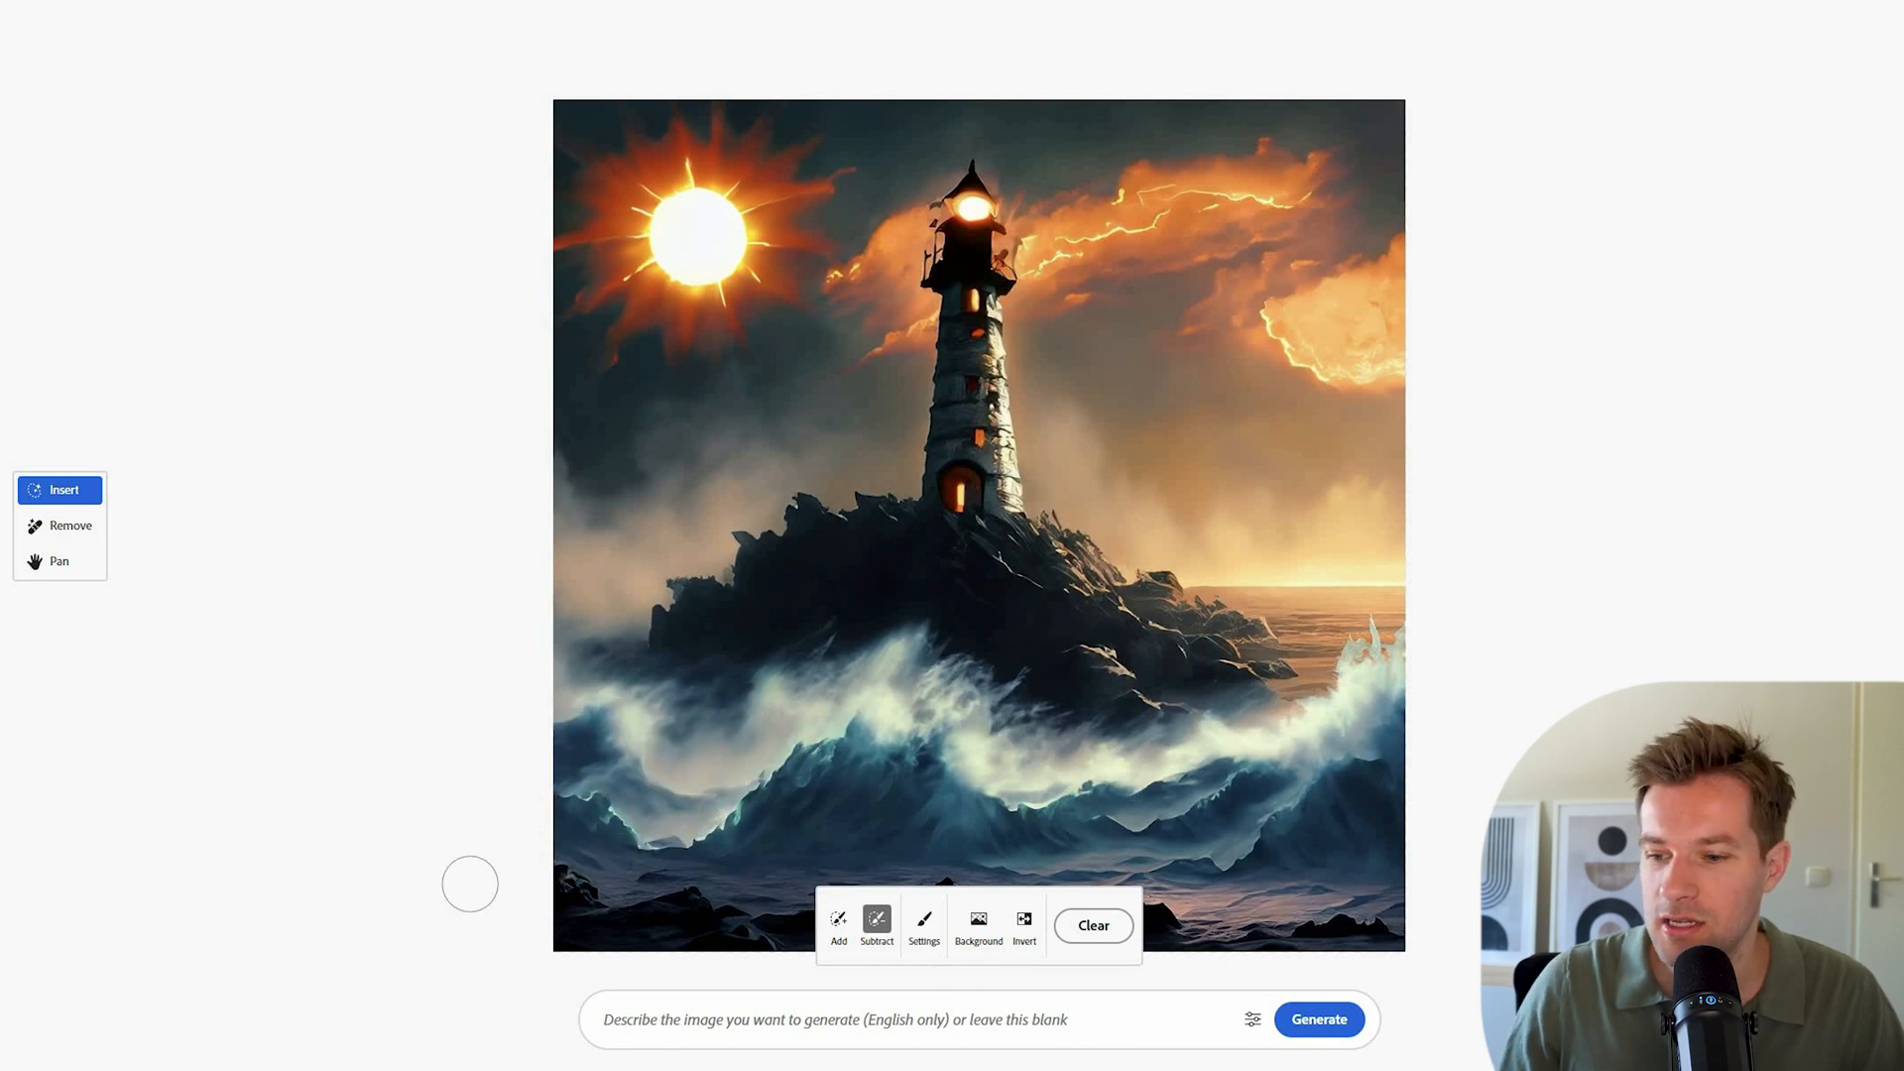
{"action": "left_click", "coordinate": [926, 931]}
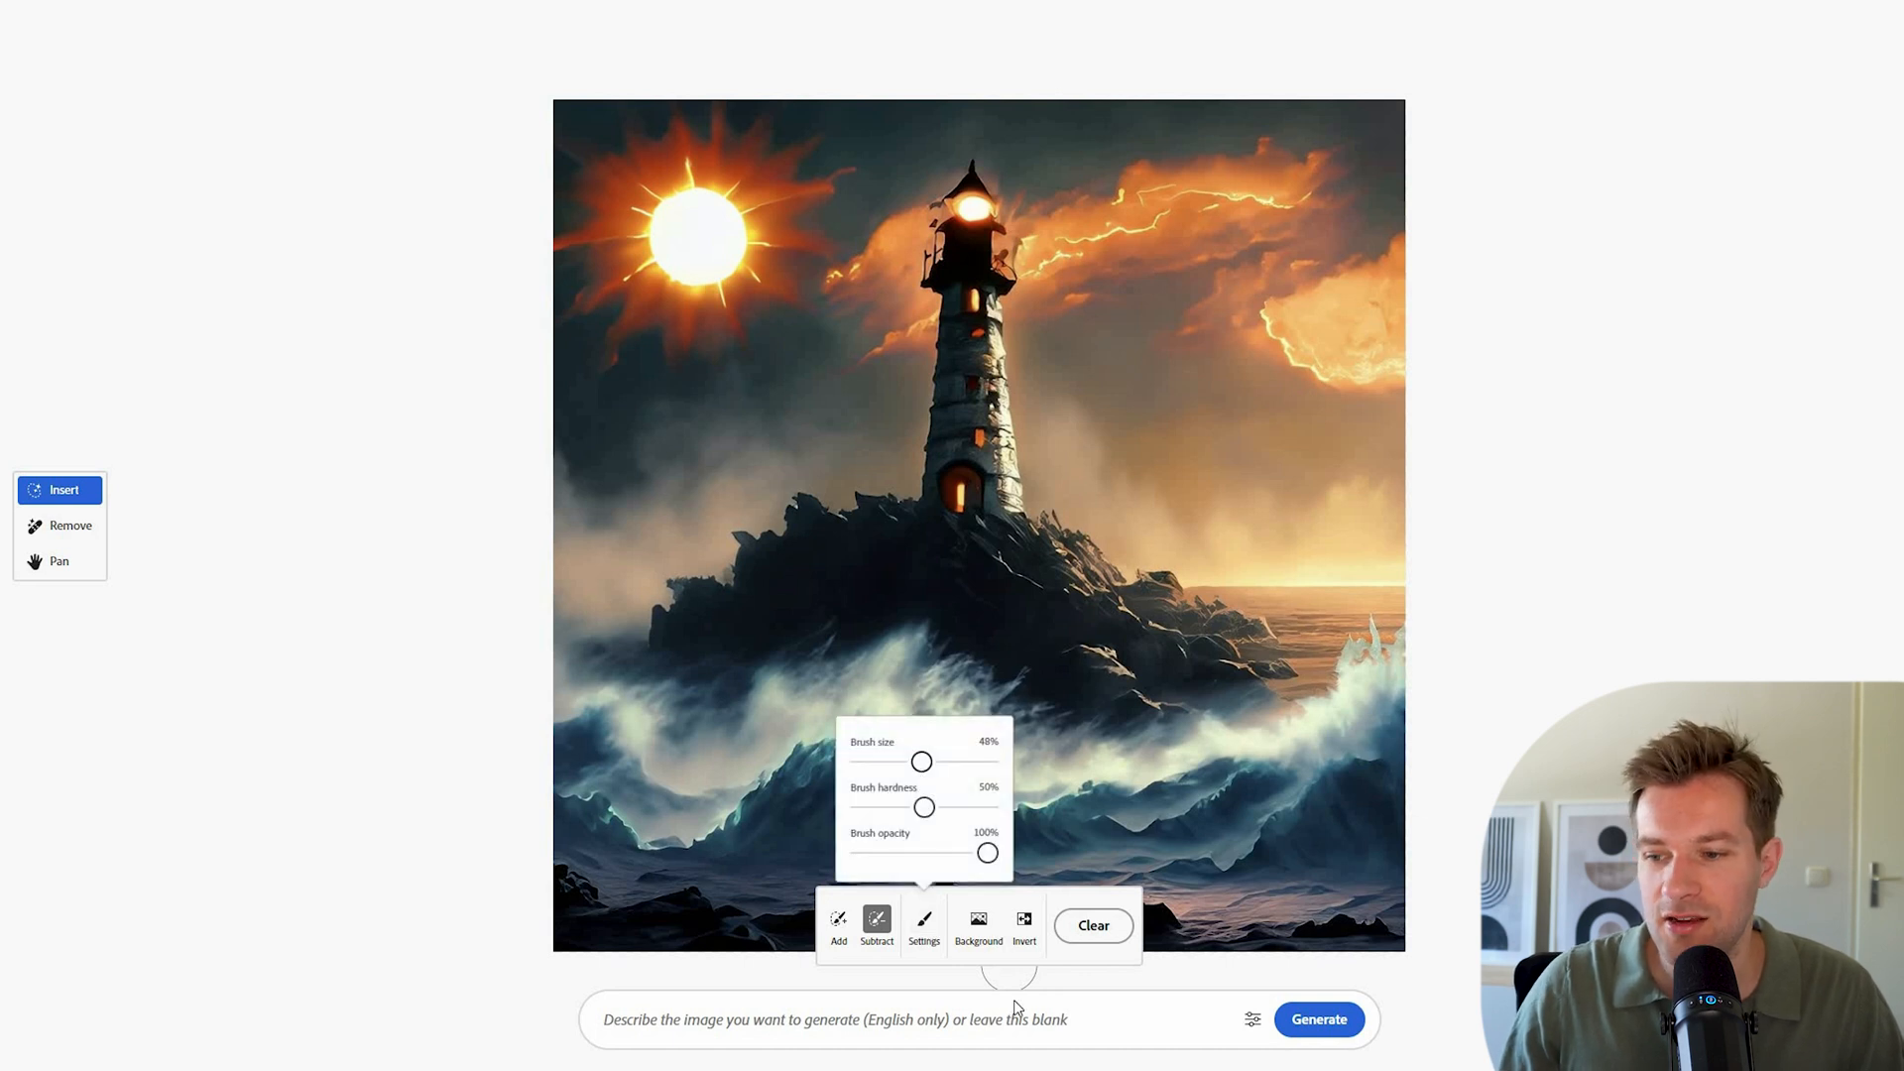
Step: Remove the background around the lighthouse and rock, and generate "sunny grass field and mountains" in its place
{"action": "left_click", "coordinate": [988, 931]}
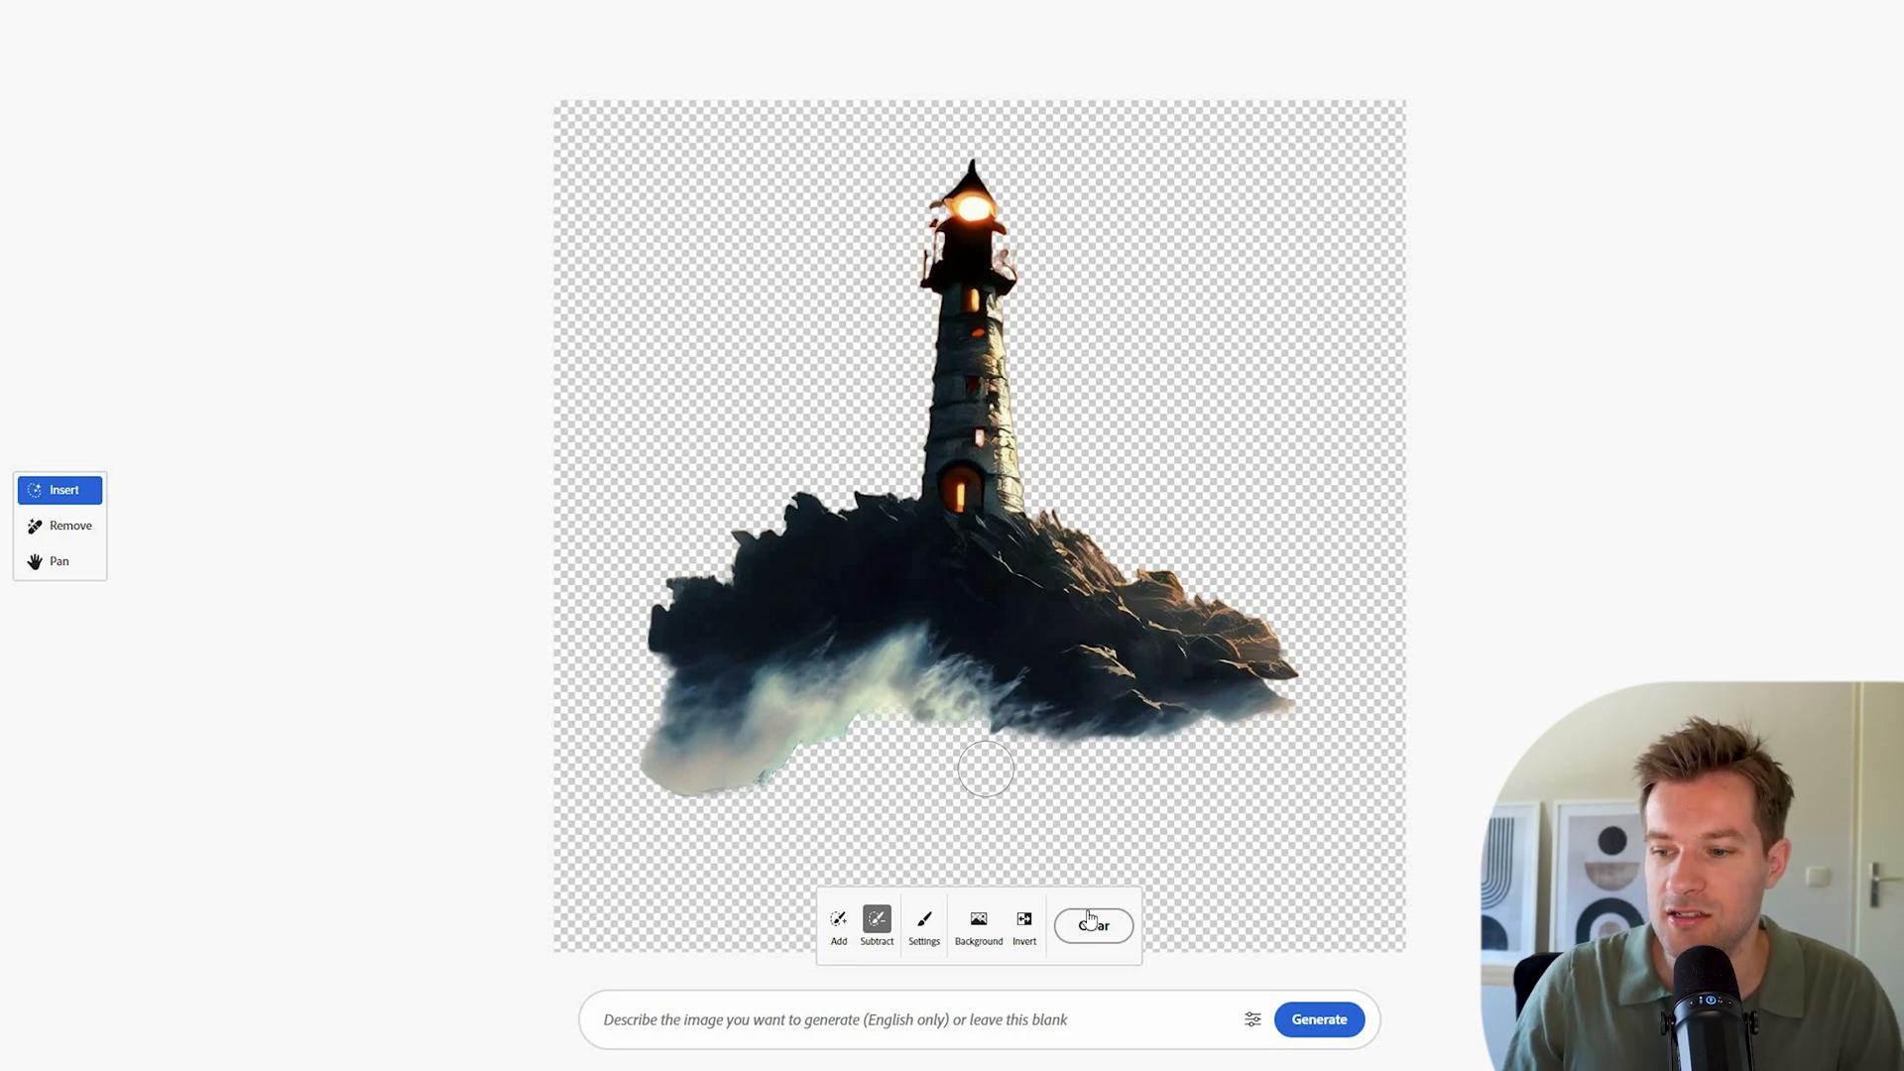
{"action": "left_click", "coordinate": [1024, 920]}
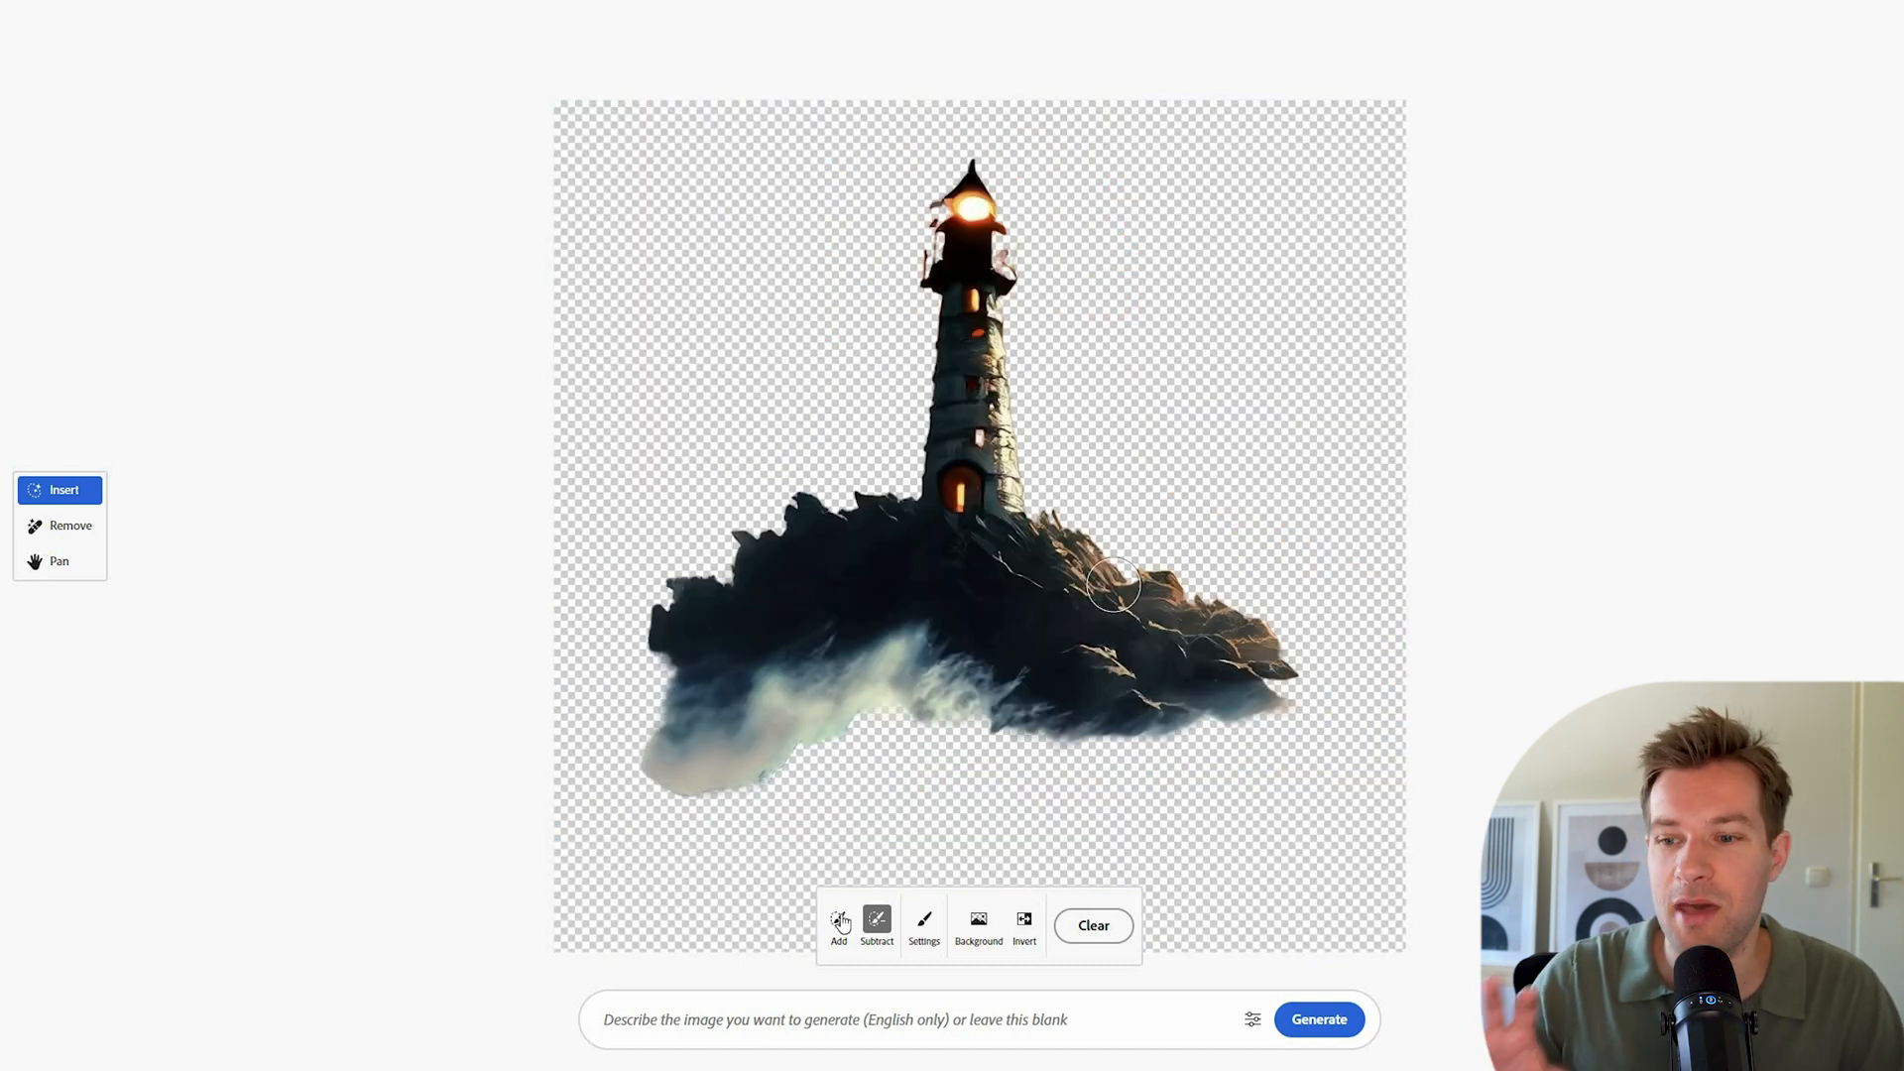
{"action": "left_click", "coordinate": [761, 1014]}
{"action": "type", "text": "sunny grass field and mountains"}
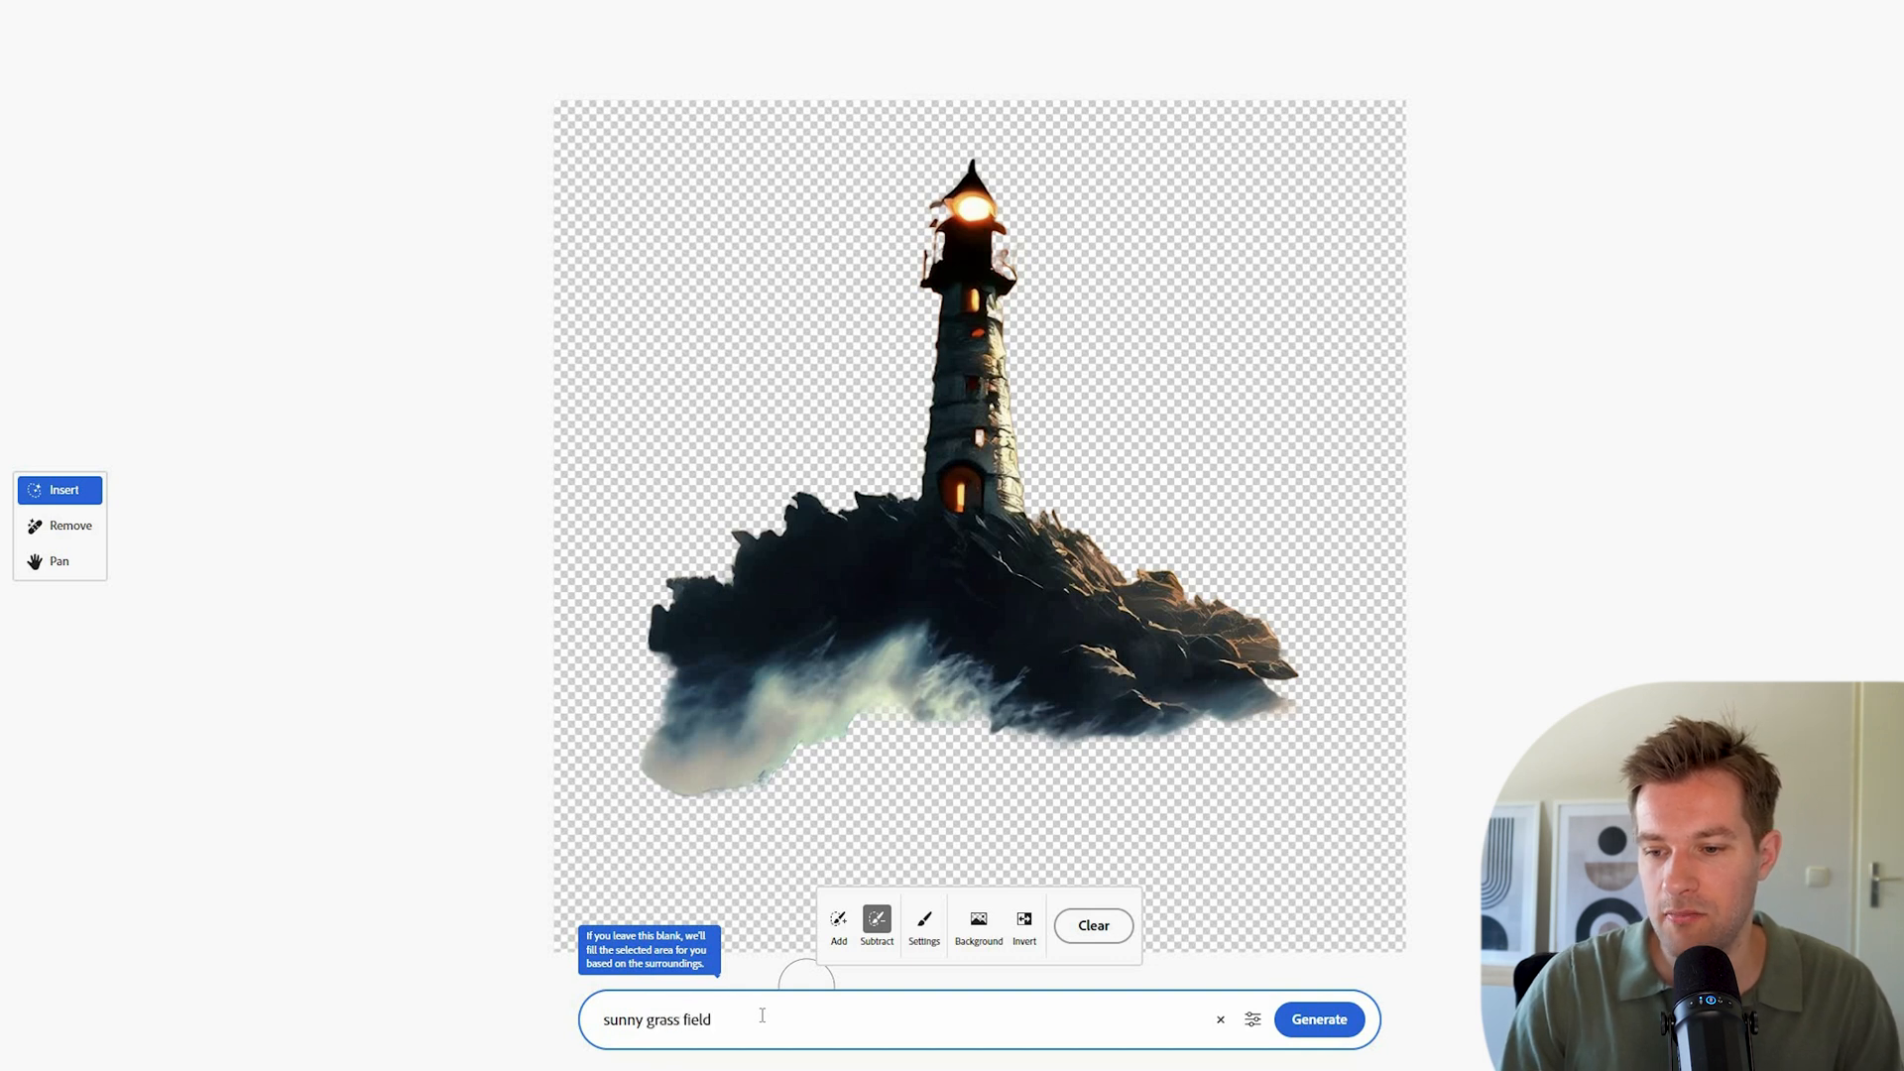
{"action": "left_click", "coordinate": [1329, 1019]}
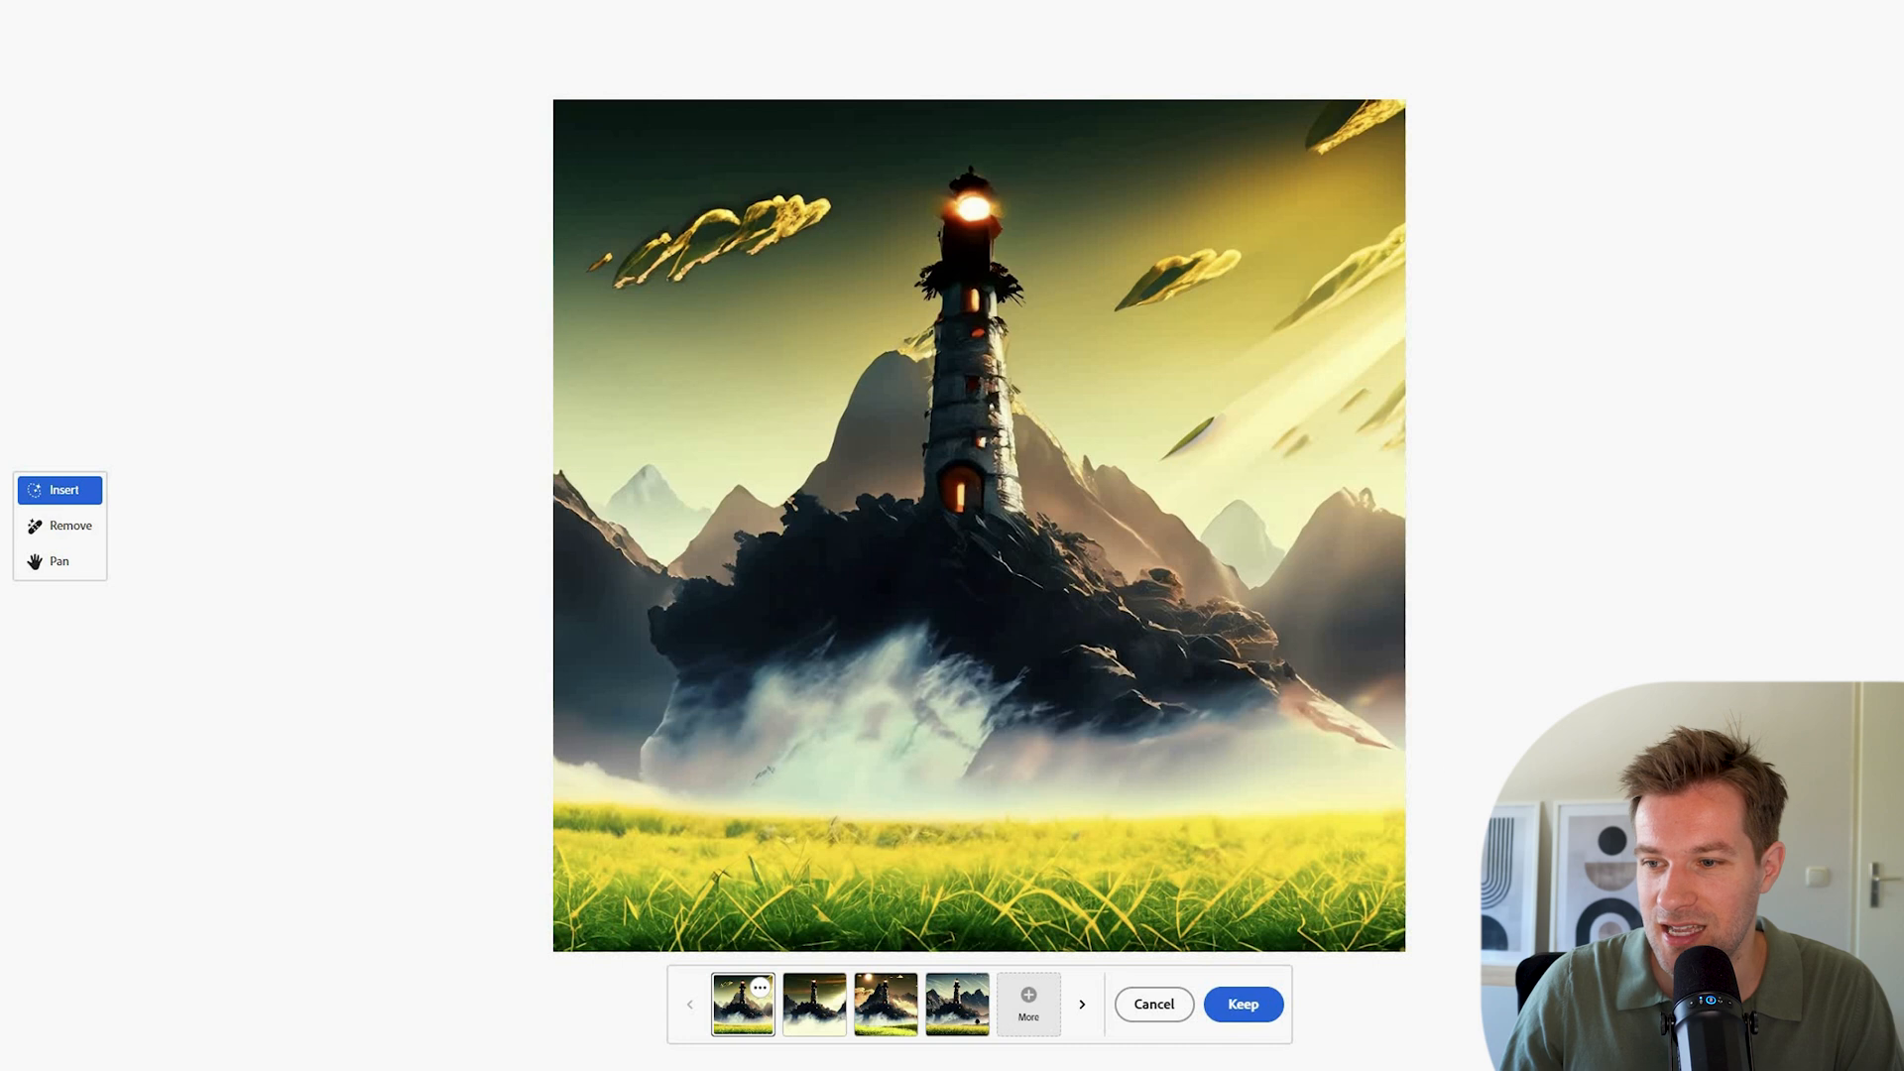
Step: Compare the generated grass field and mountain backgrounds by previewing the second, third and fourth variations
{"action": "left_click", "coordinate": [815, 1021]}
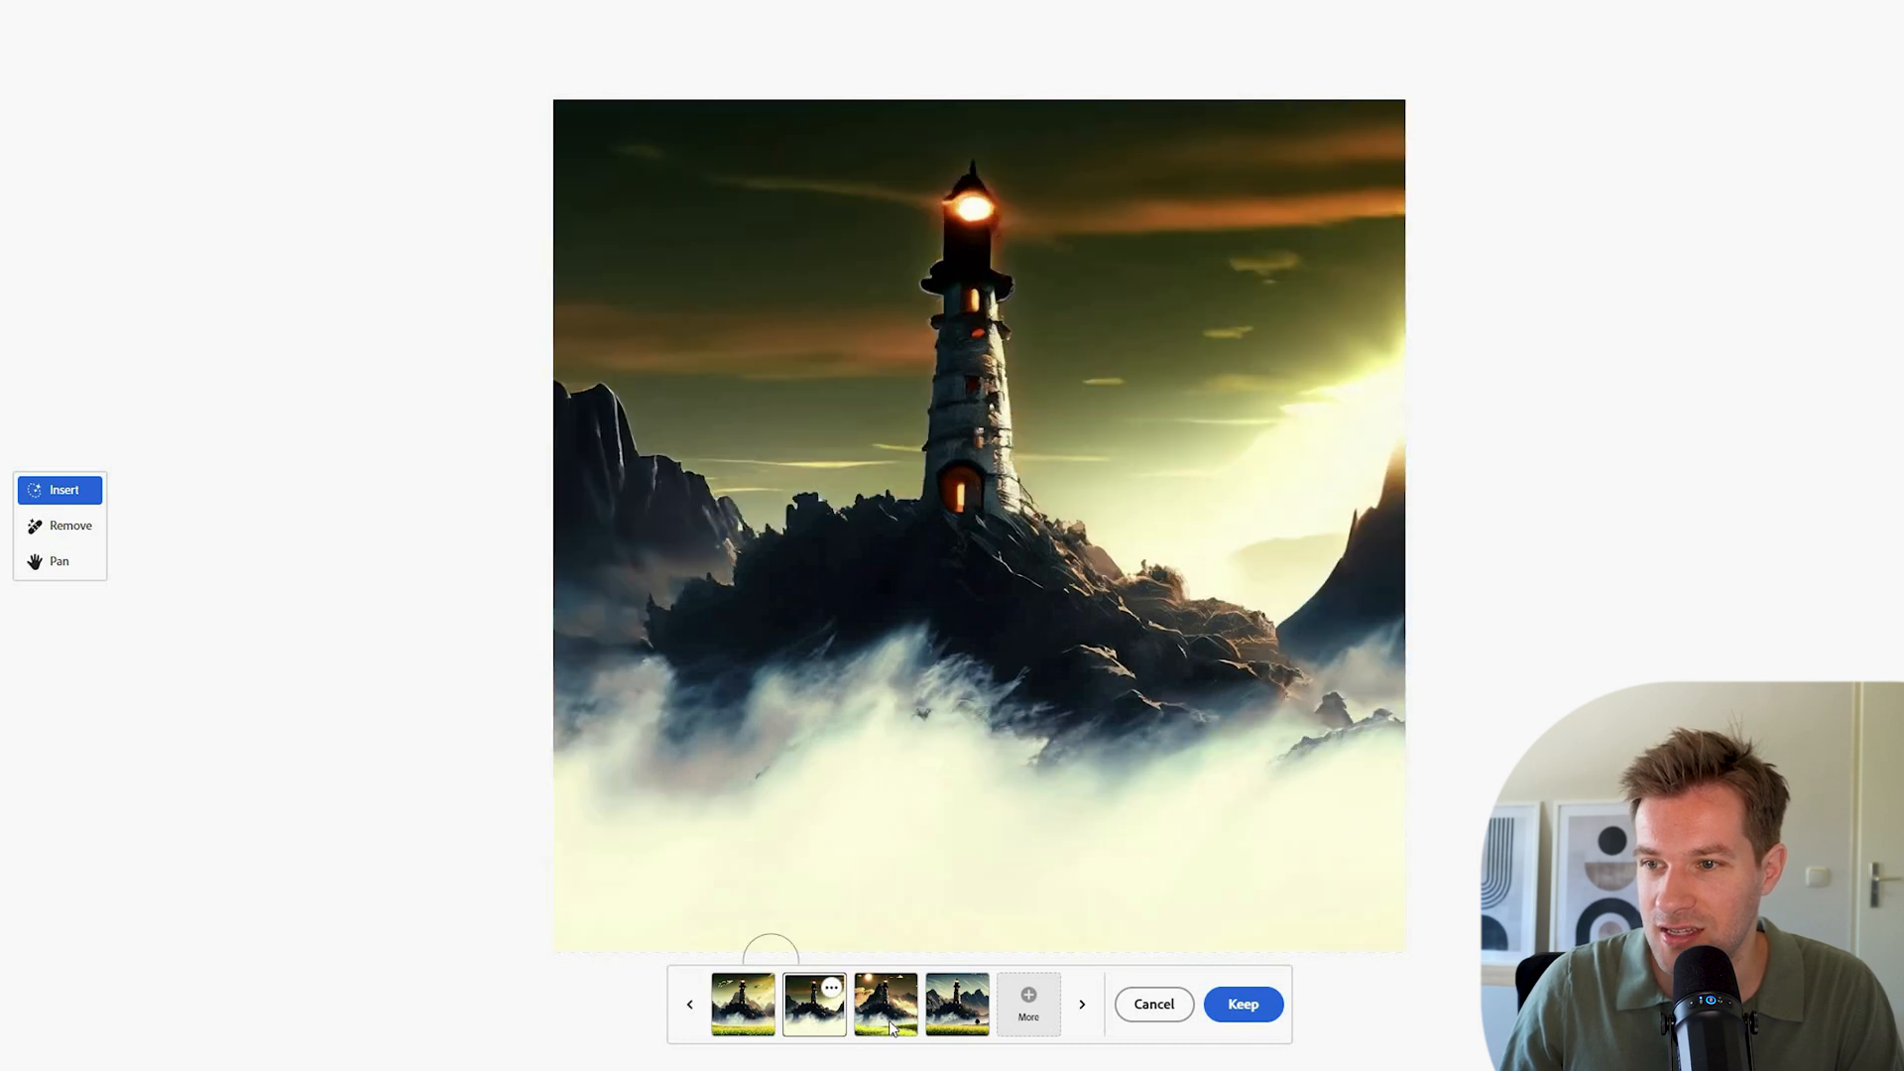
{"action": "left_click", "coordinate": [890, 1027]}
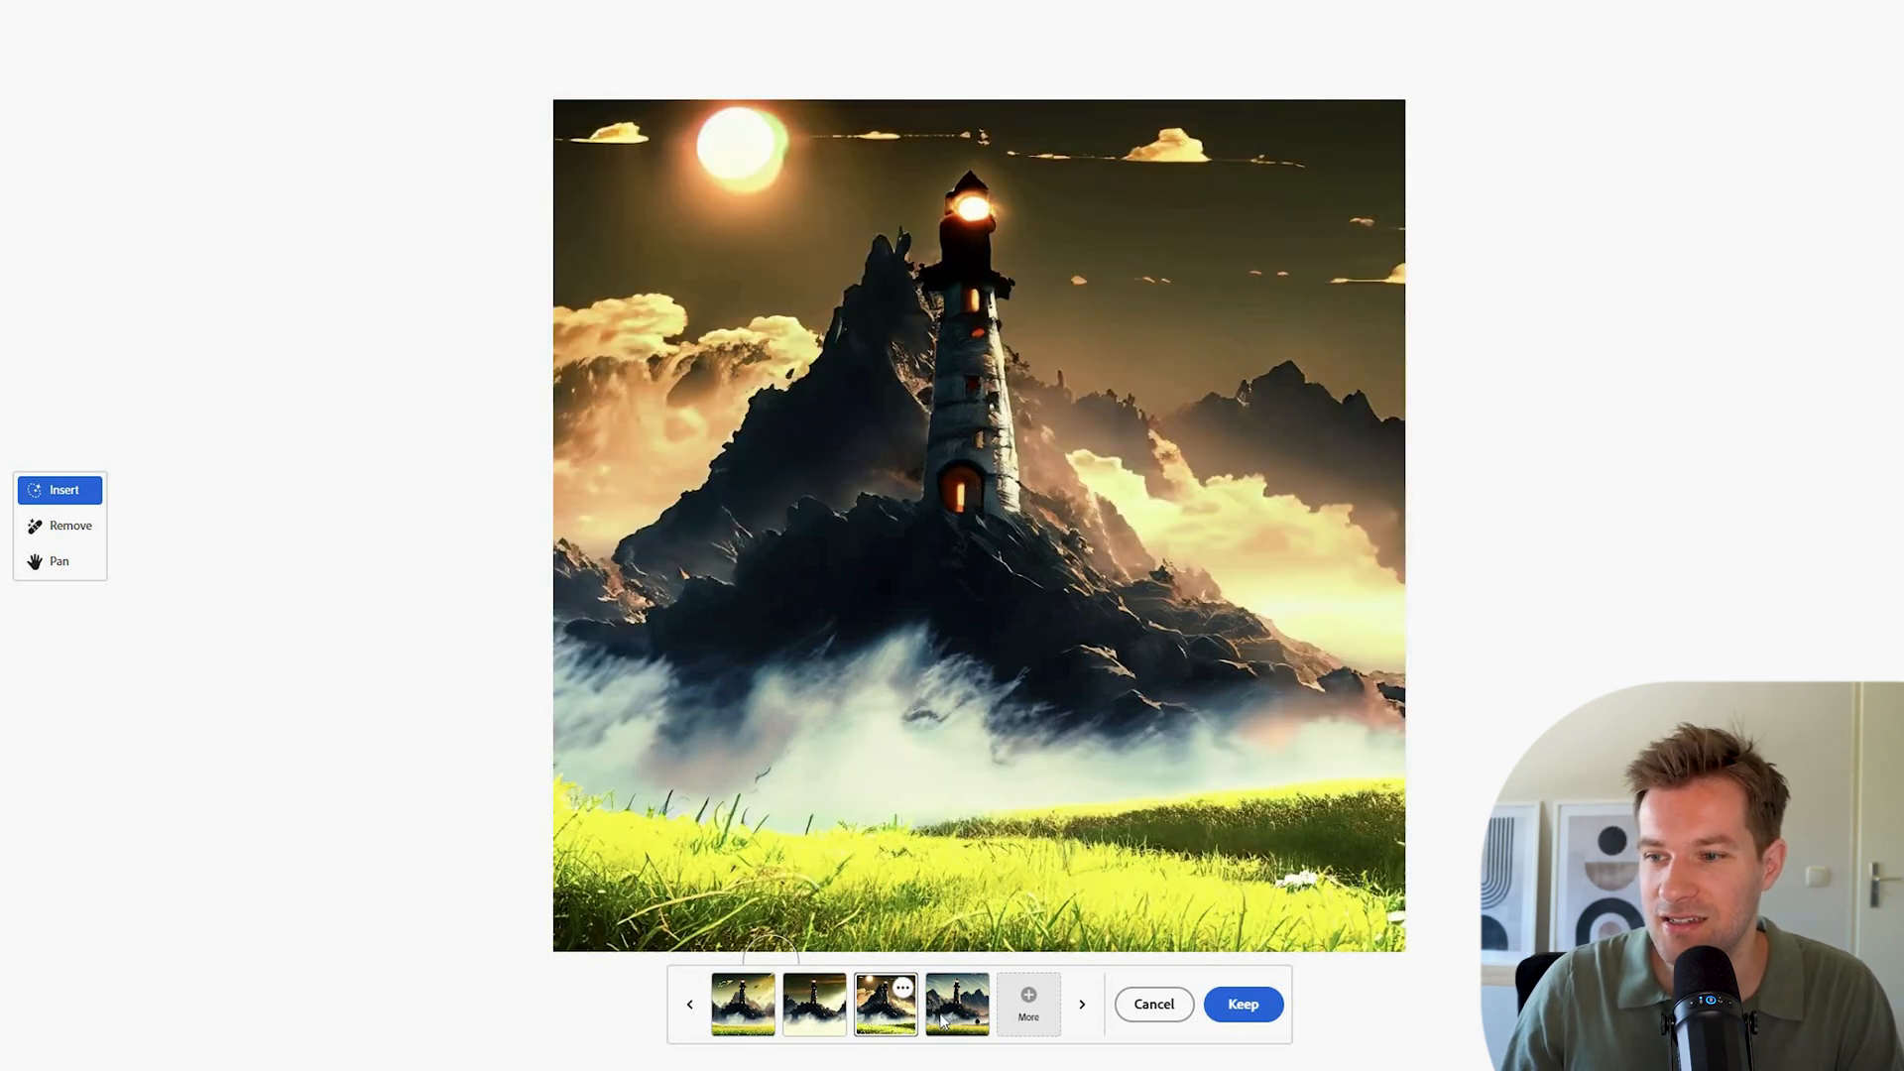
{"action": "left_click", "coordinate": [933, 1021]}
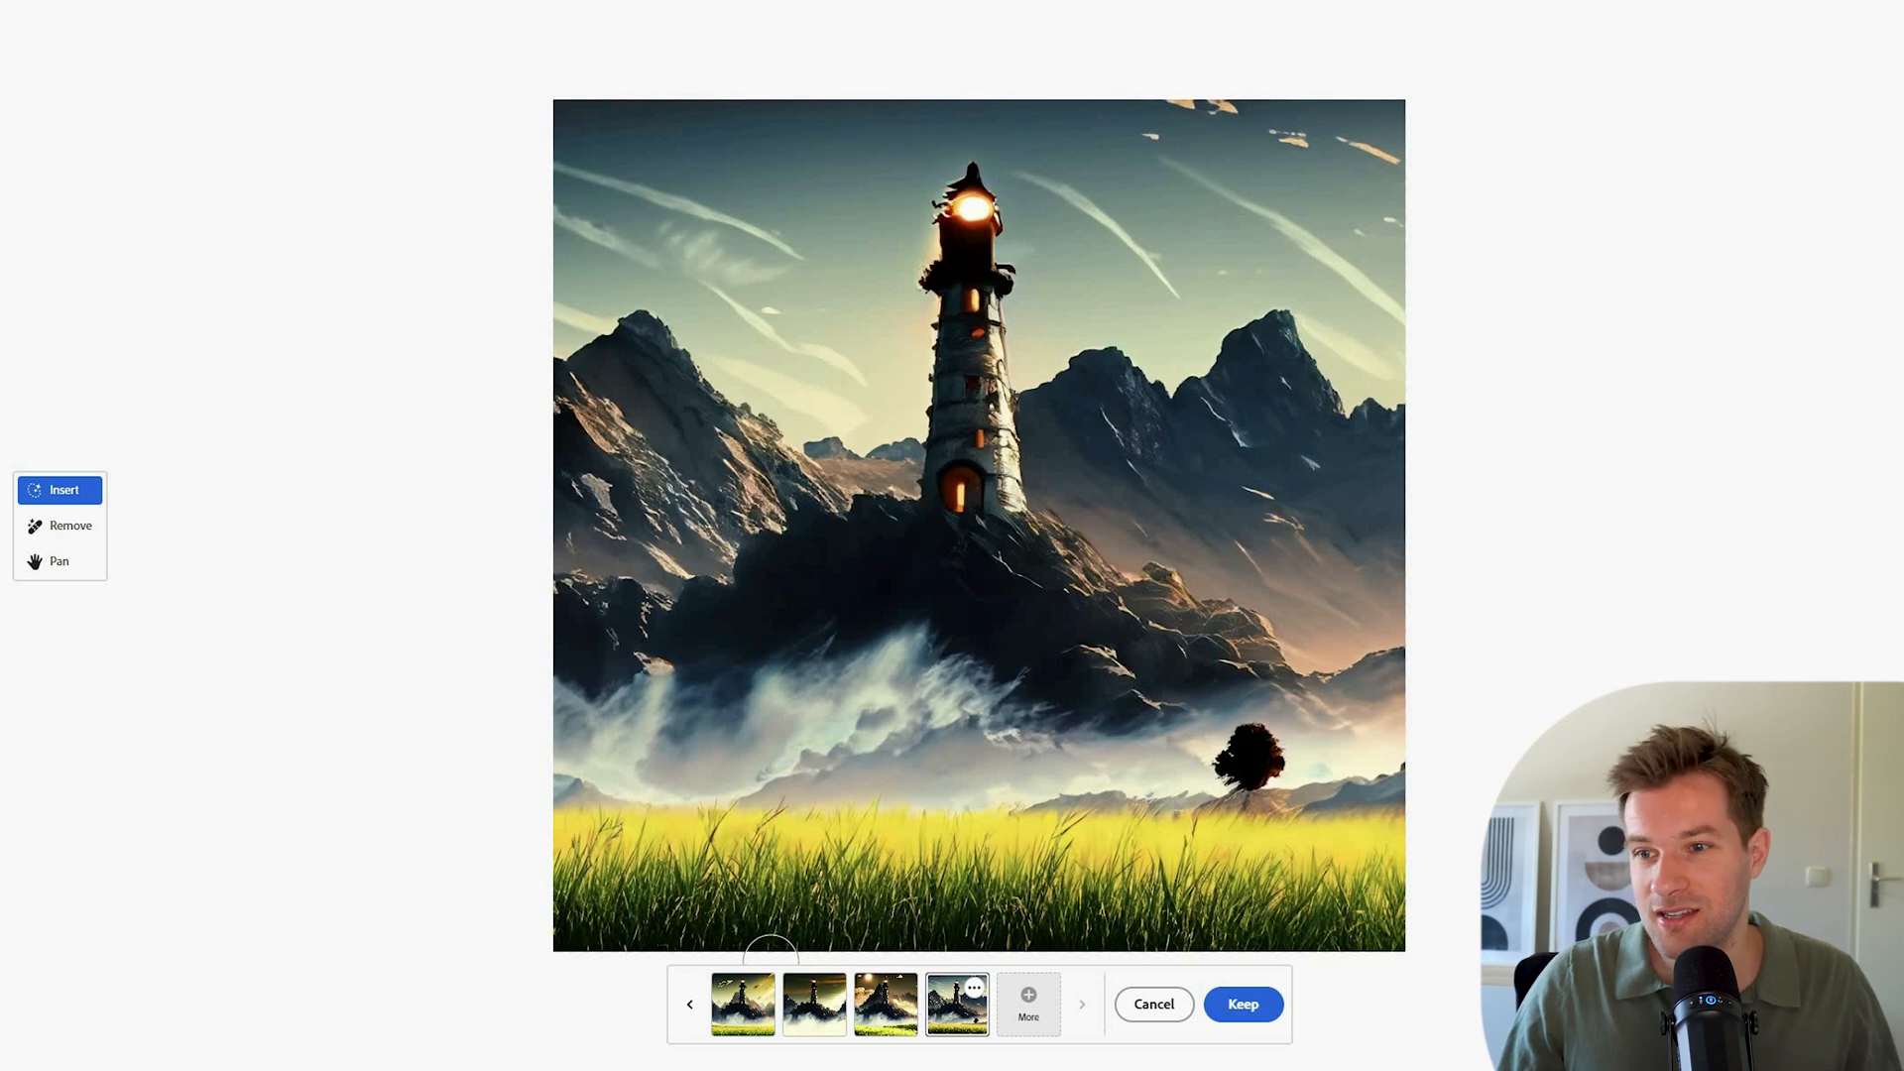
Step: Keep the fourth grass field and mountain background variation, the one with the dark tree near the grass
{"action": "left_click", "coordinate": [1255, 1007]}
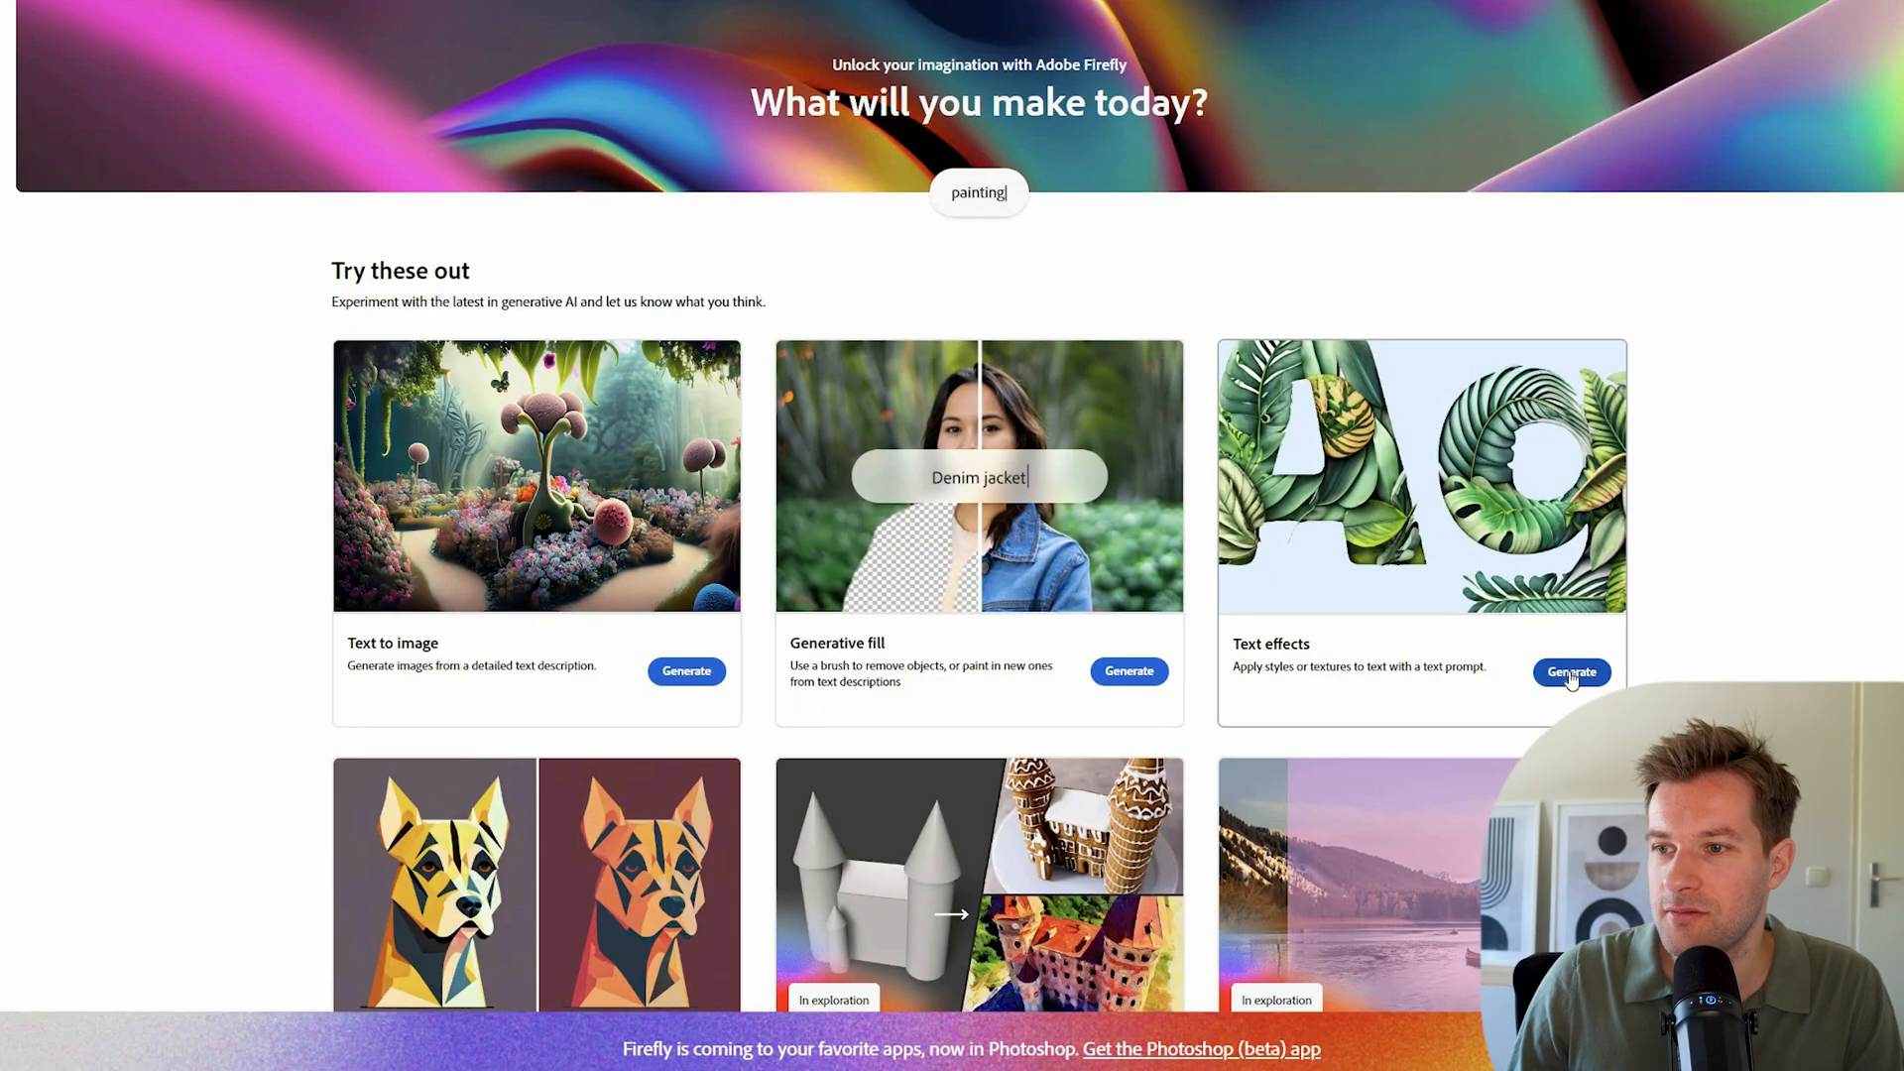
Step: Open the Text effects generator from the Firefly home page and look through the gallery of sample letter styles
{"action": "left_click", "coordinate": [1571, 672]}
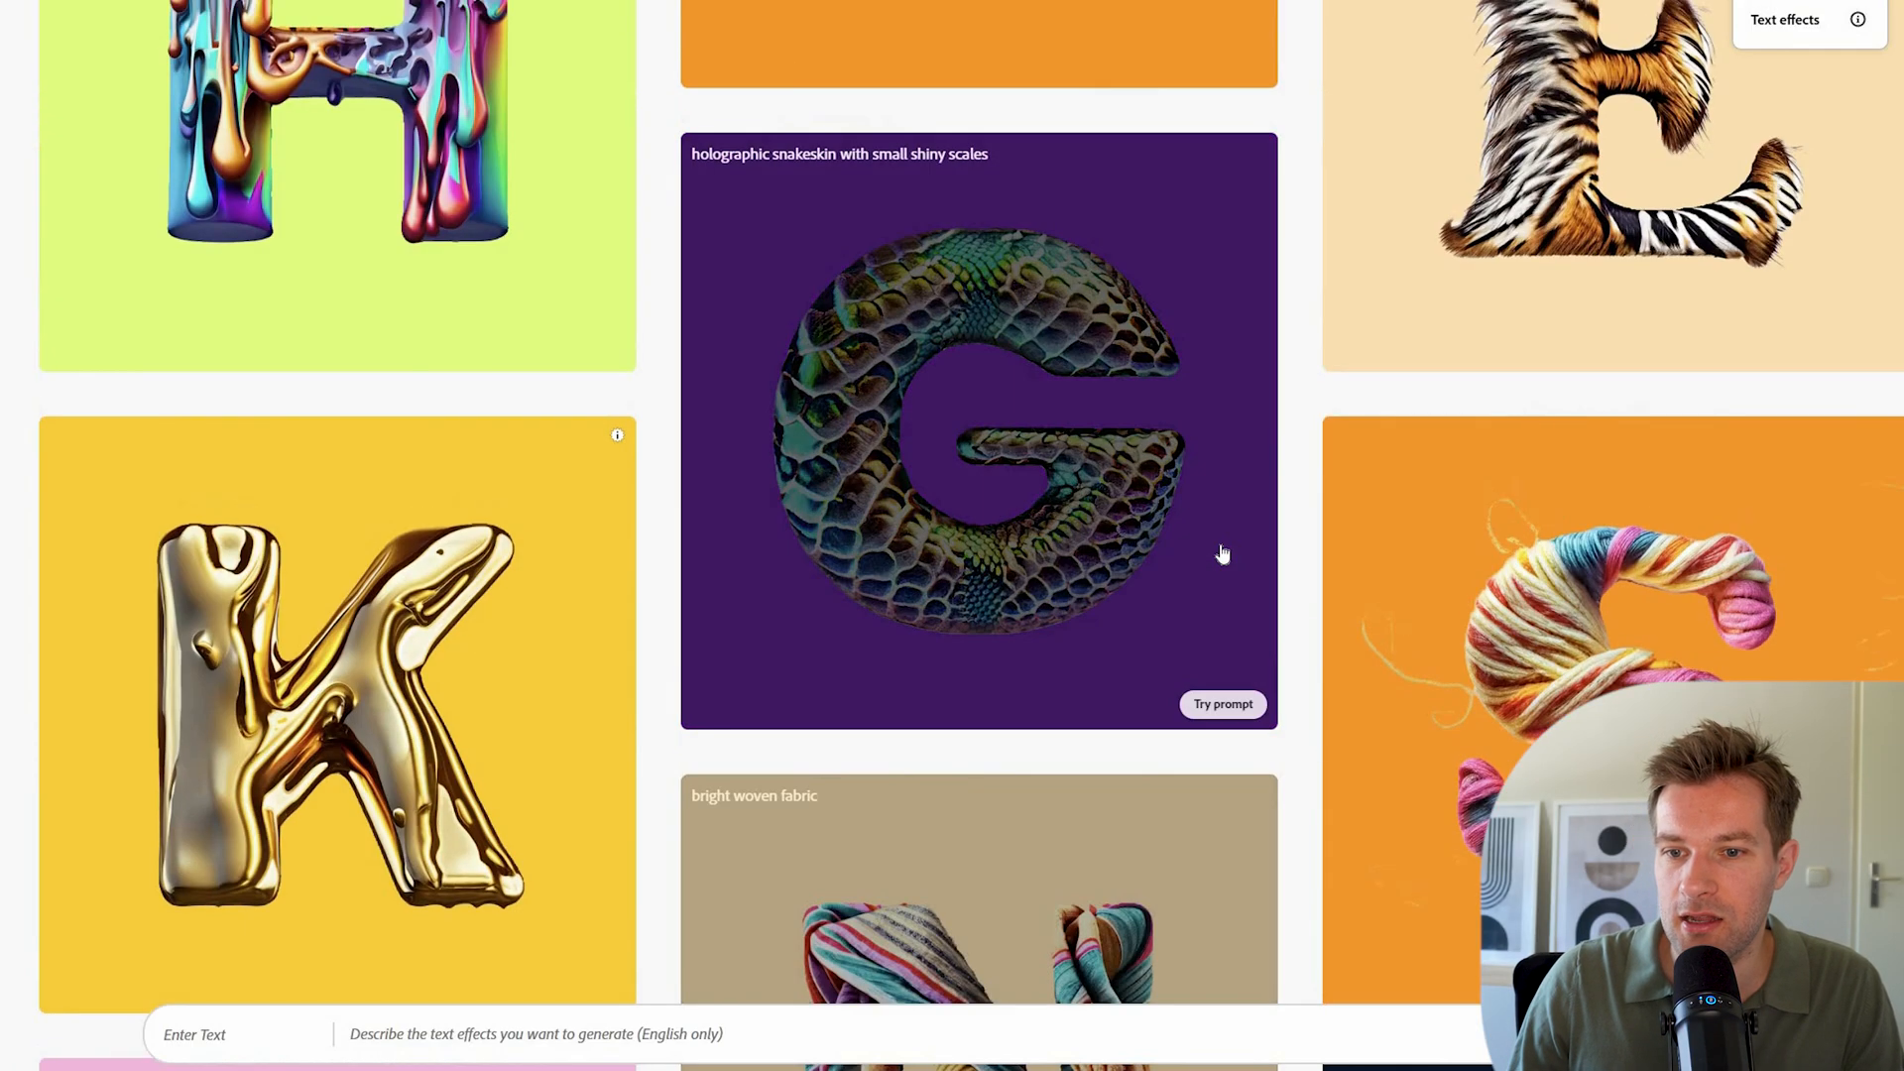
{"action": "scroll", "coordinate": [1266, 540], "scroll_direction": "up", "scroll_amount": 5}
{"action": "scroll", "coordinate": [1319, 550], "scroll_direction": "up", "scroll_amount": 3}
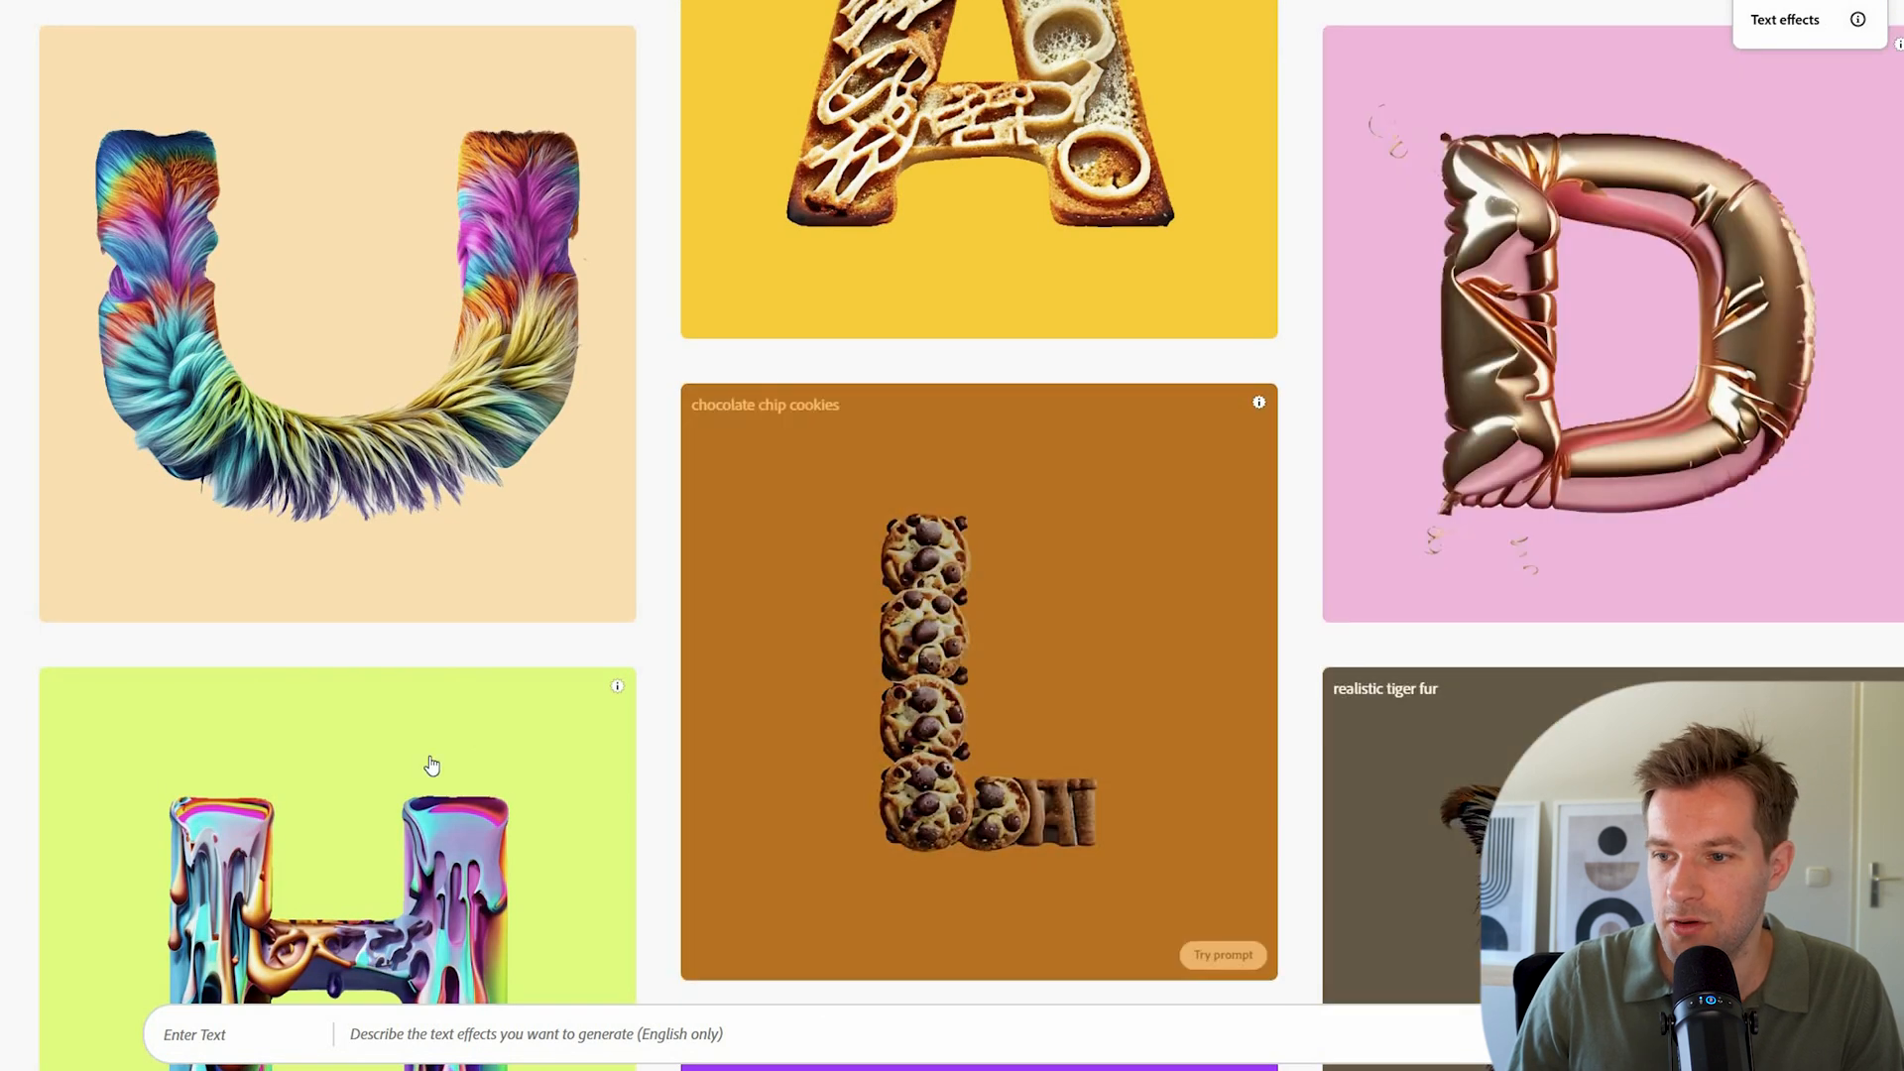
{"action": "scroll", "coordinate": [432, 764], "scroll_direction": "up", "scroll_amount": 5}
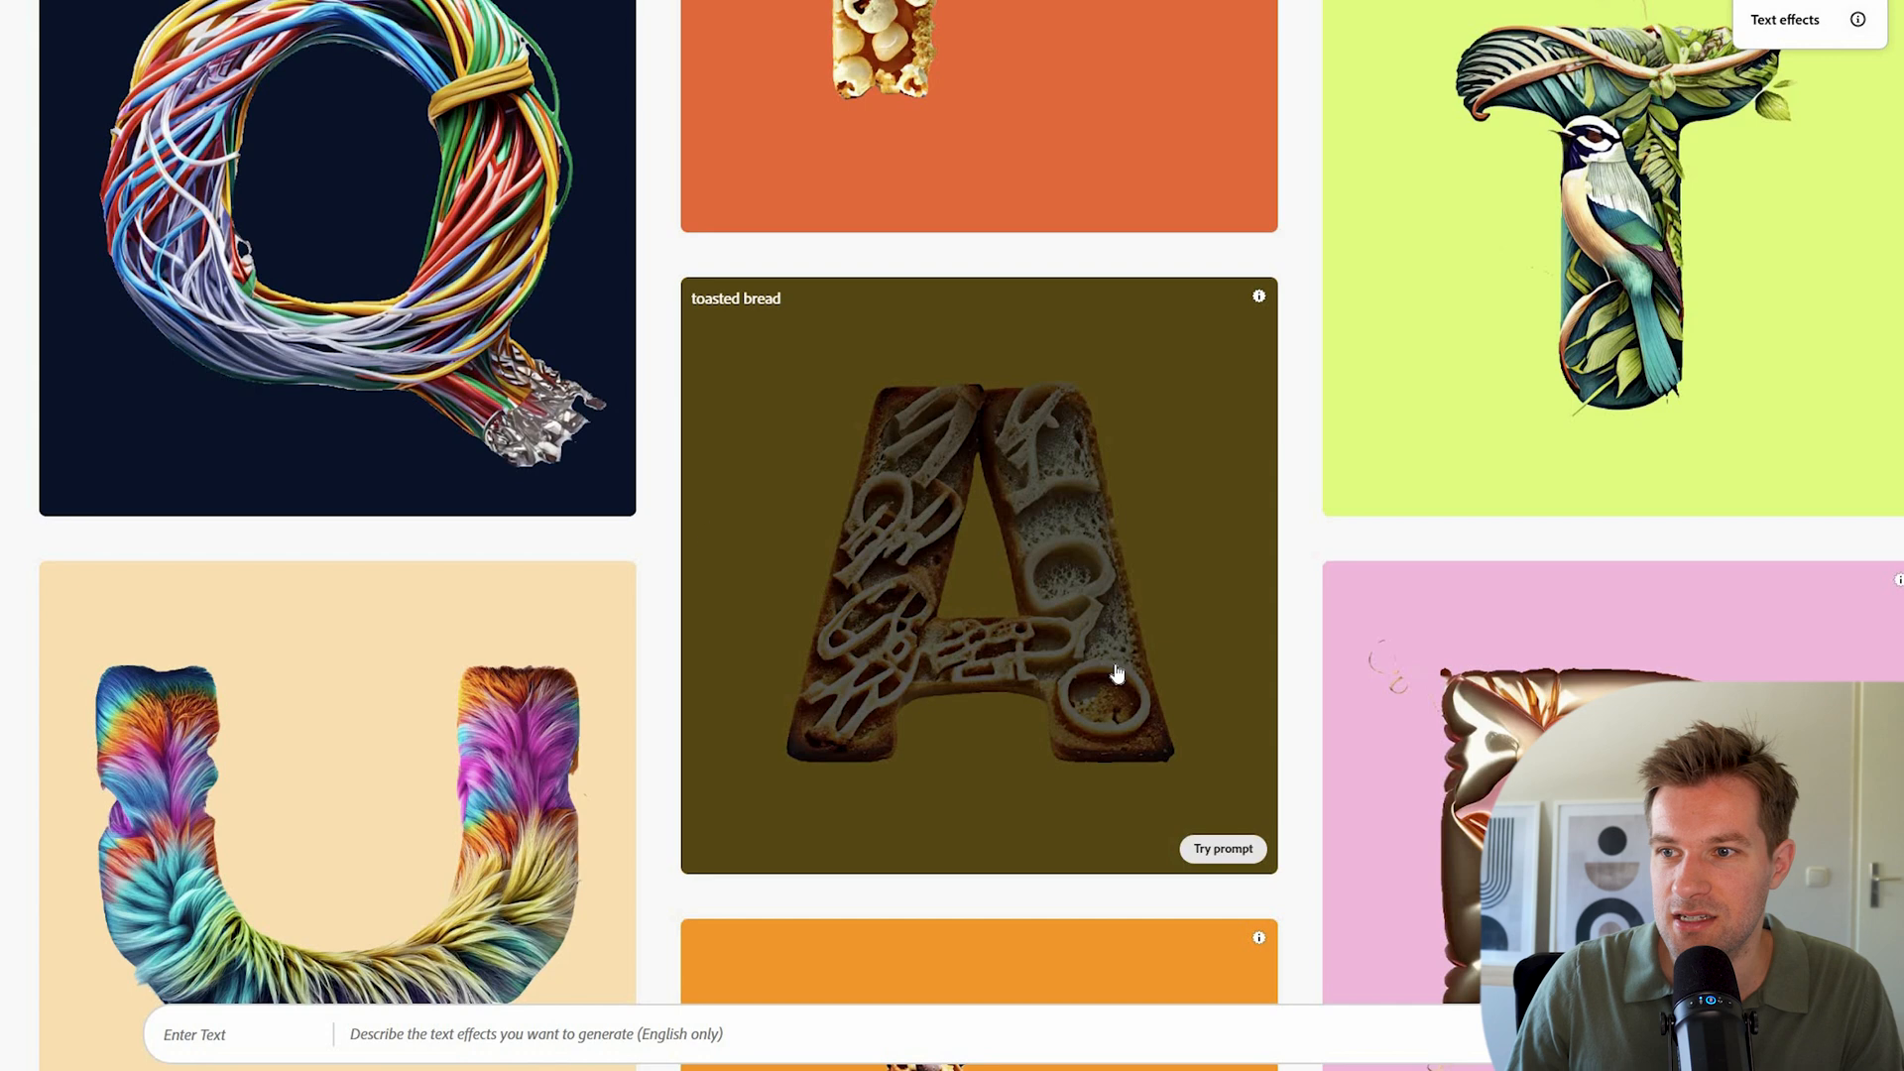
{"action": "scroll", "coordinate": [1117, 674], "scroll_direction": "up", "scroll_amount": 2}
{"action": "scroll", "coordinate": [922, 598], "scroll_direction": "up", "scroll_amount": 4}
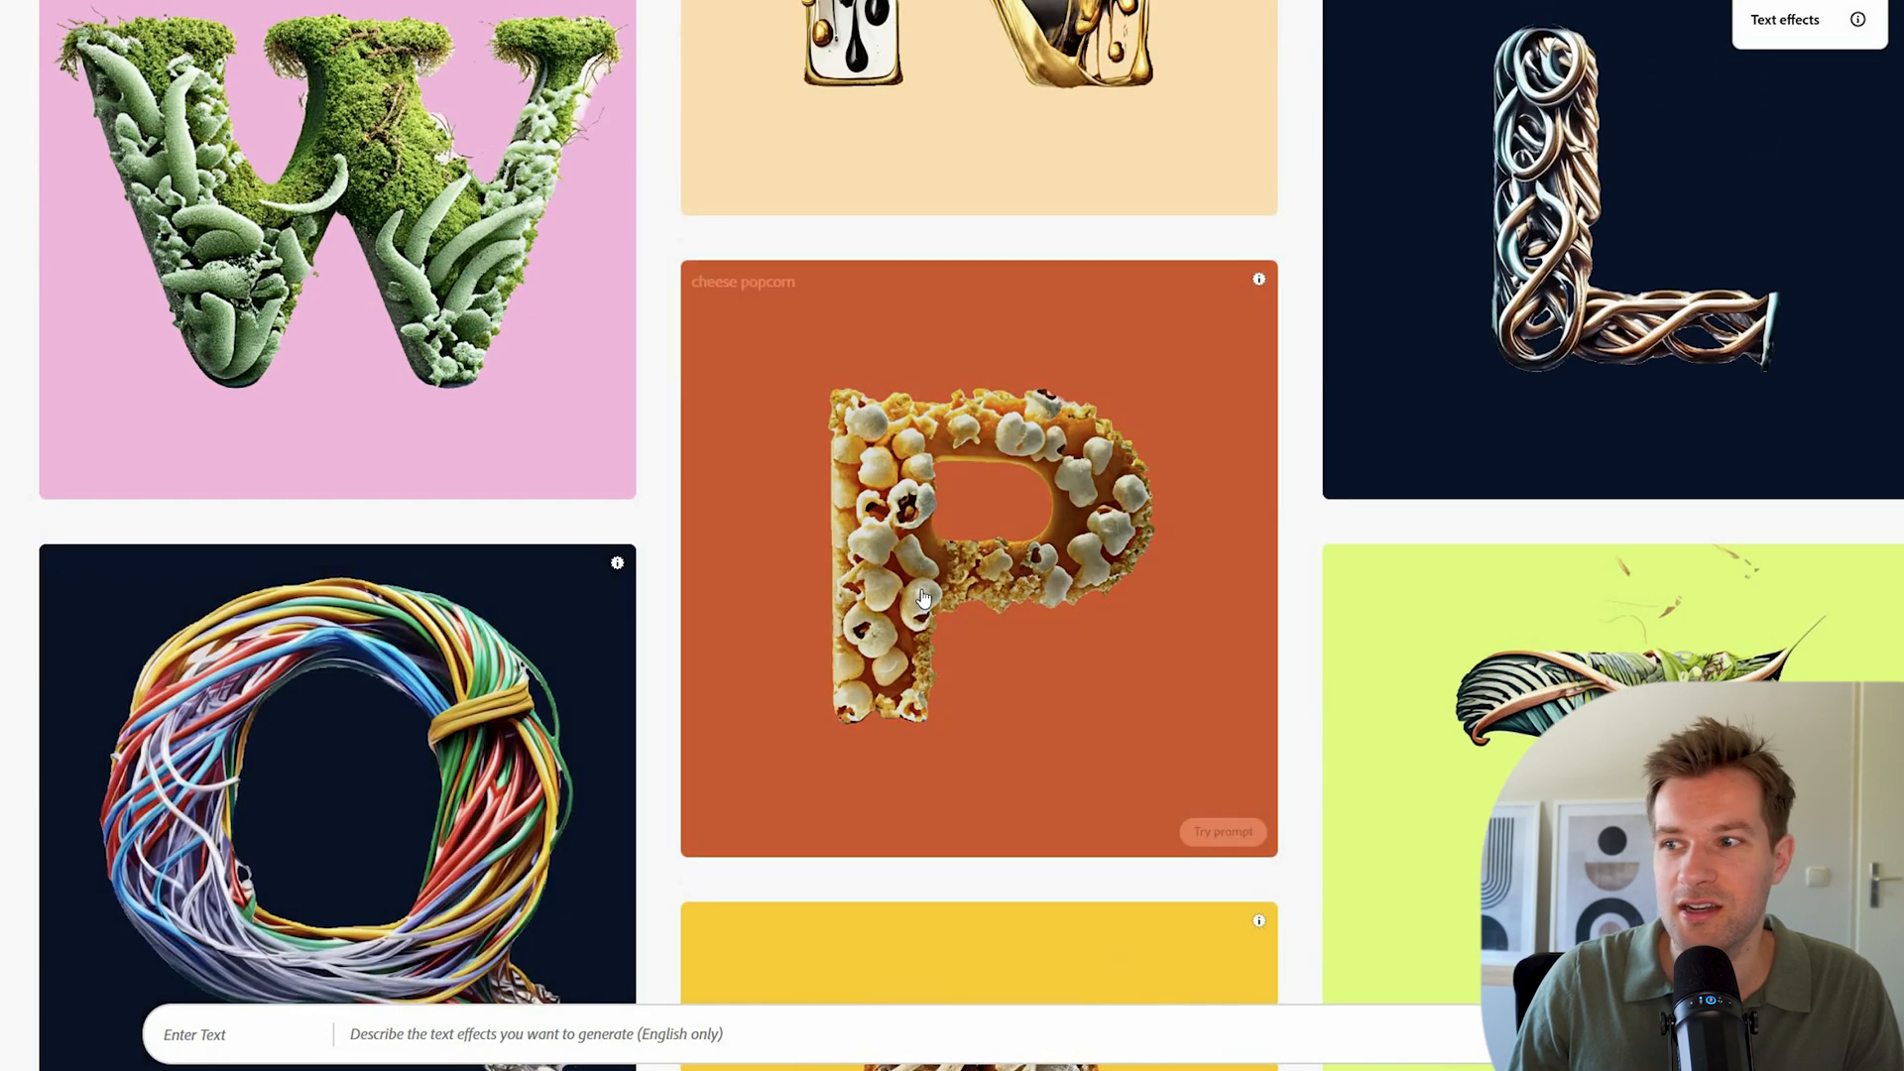
{"action": "scroll", "coordinate": [958, 610], "scroll_direction": "up", "scroll_amount": 10}
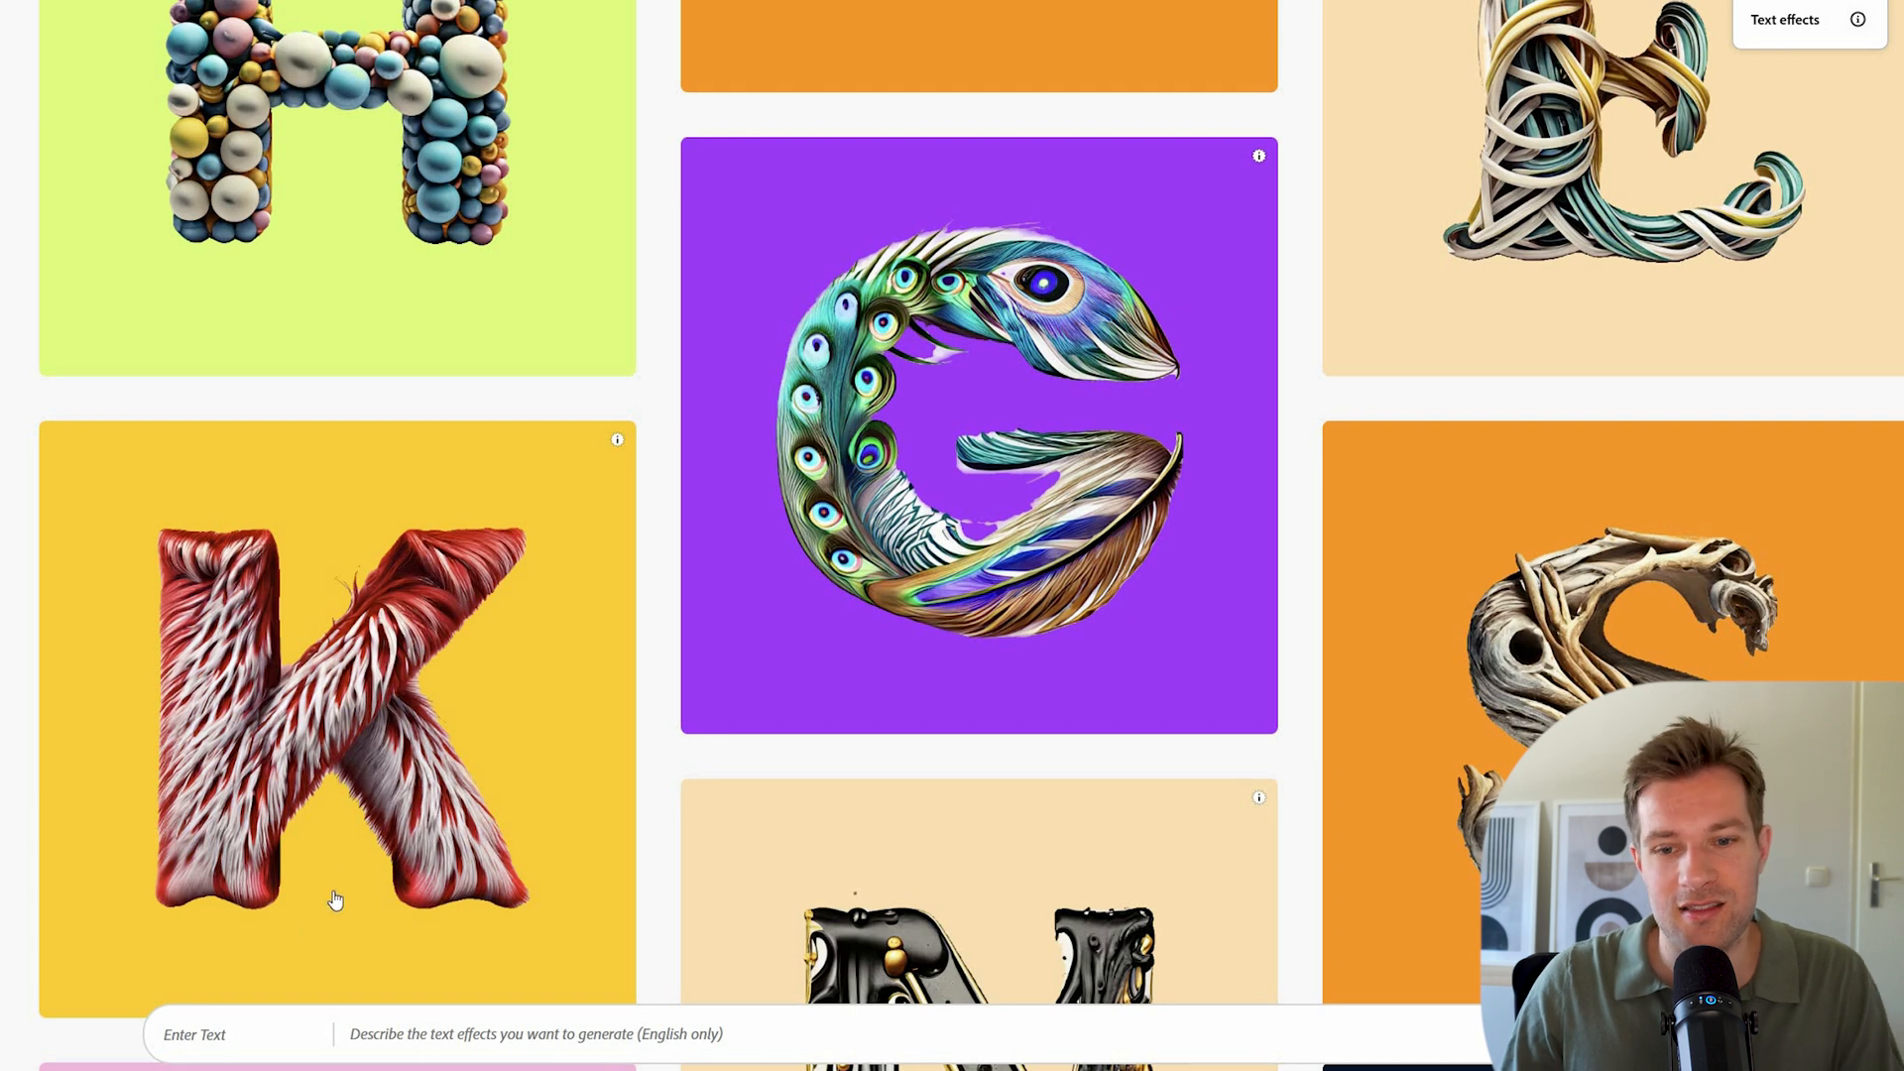
Step: Enter MAX as the text, generate a text effect for it from a description, and preview the third variation
{"action": "mouse_move", "coordinate": [340, 883]}
{"action": "type", "text": "MAX"}
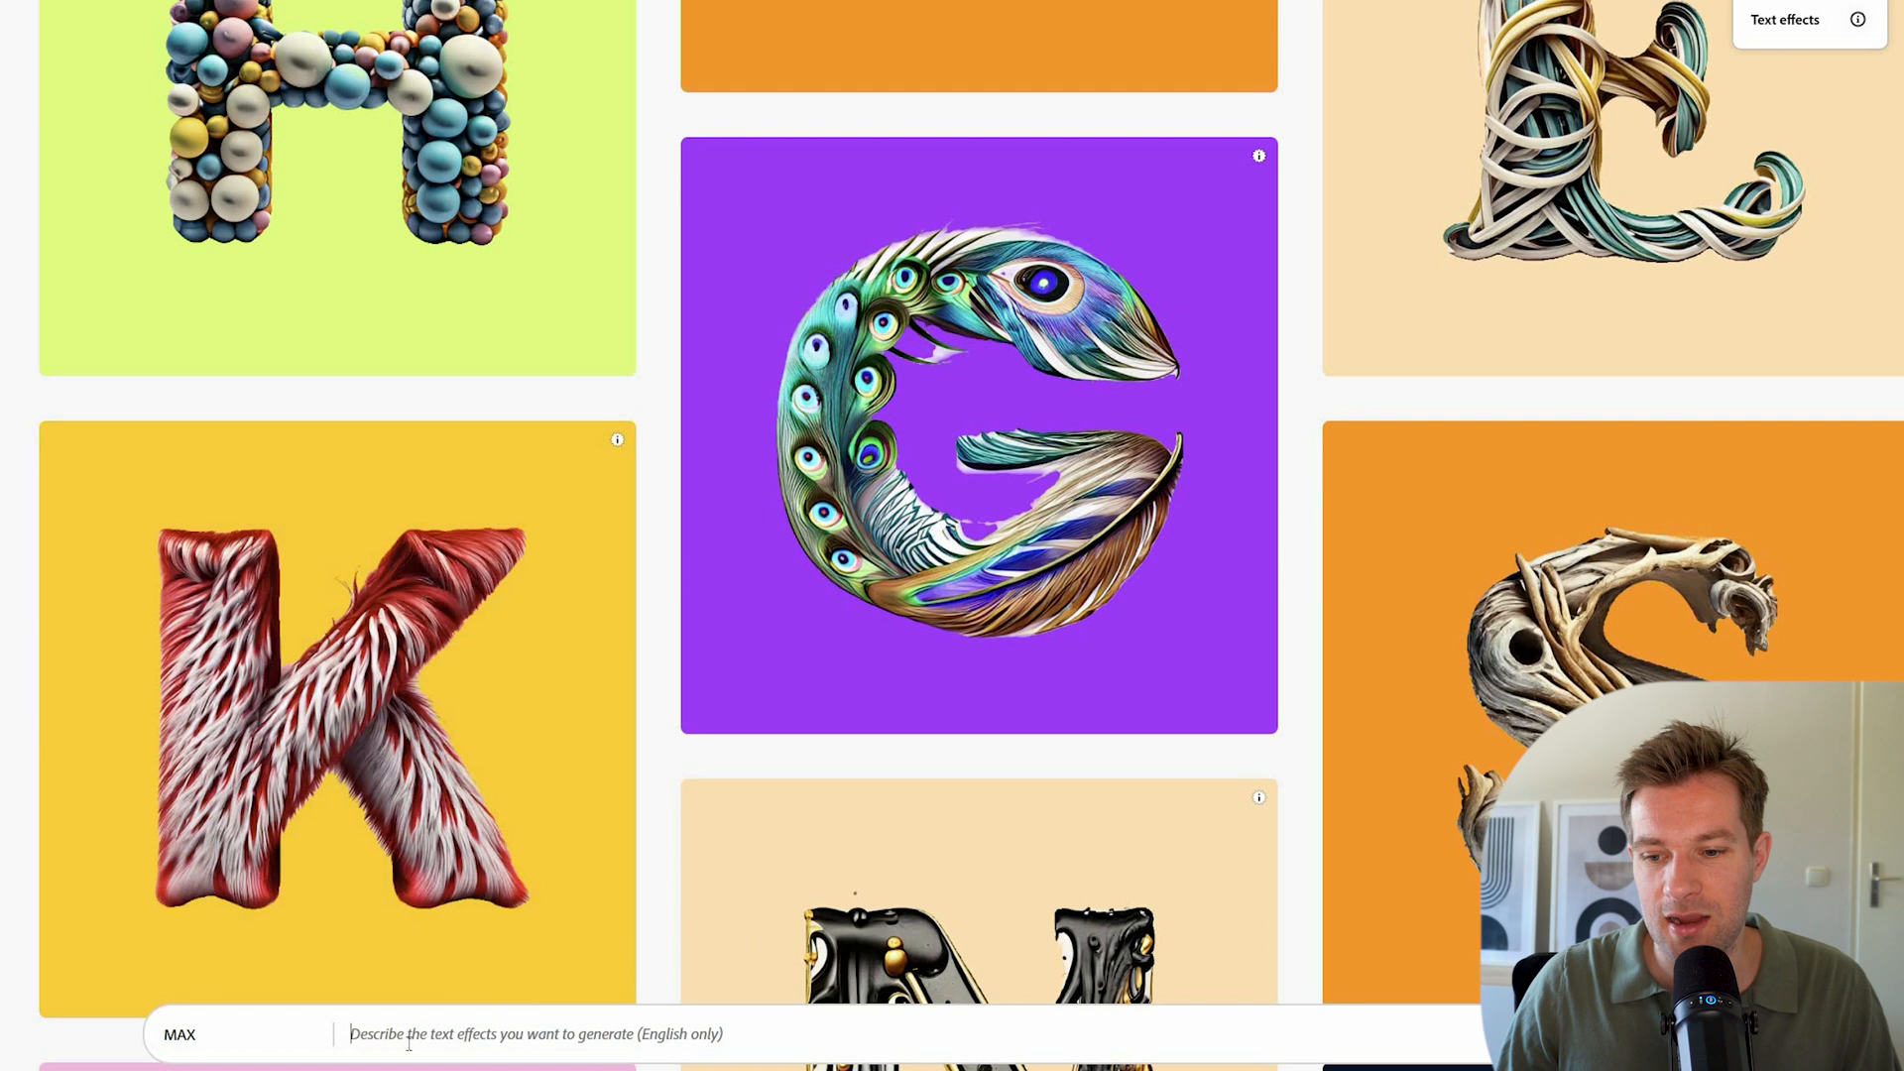
{"action": "left_click", "coordinate": [369, 1051]}
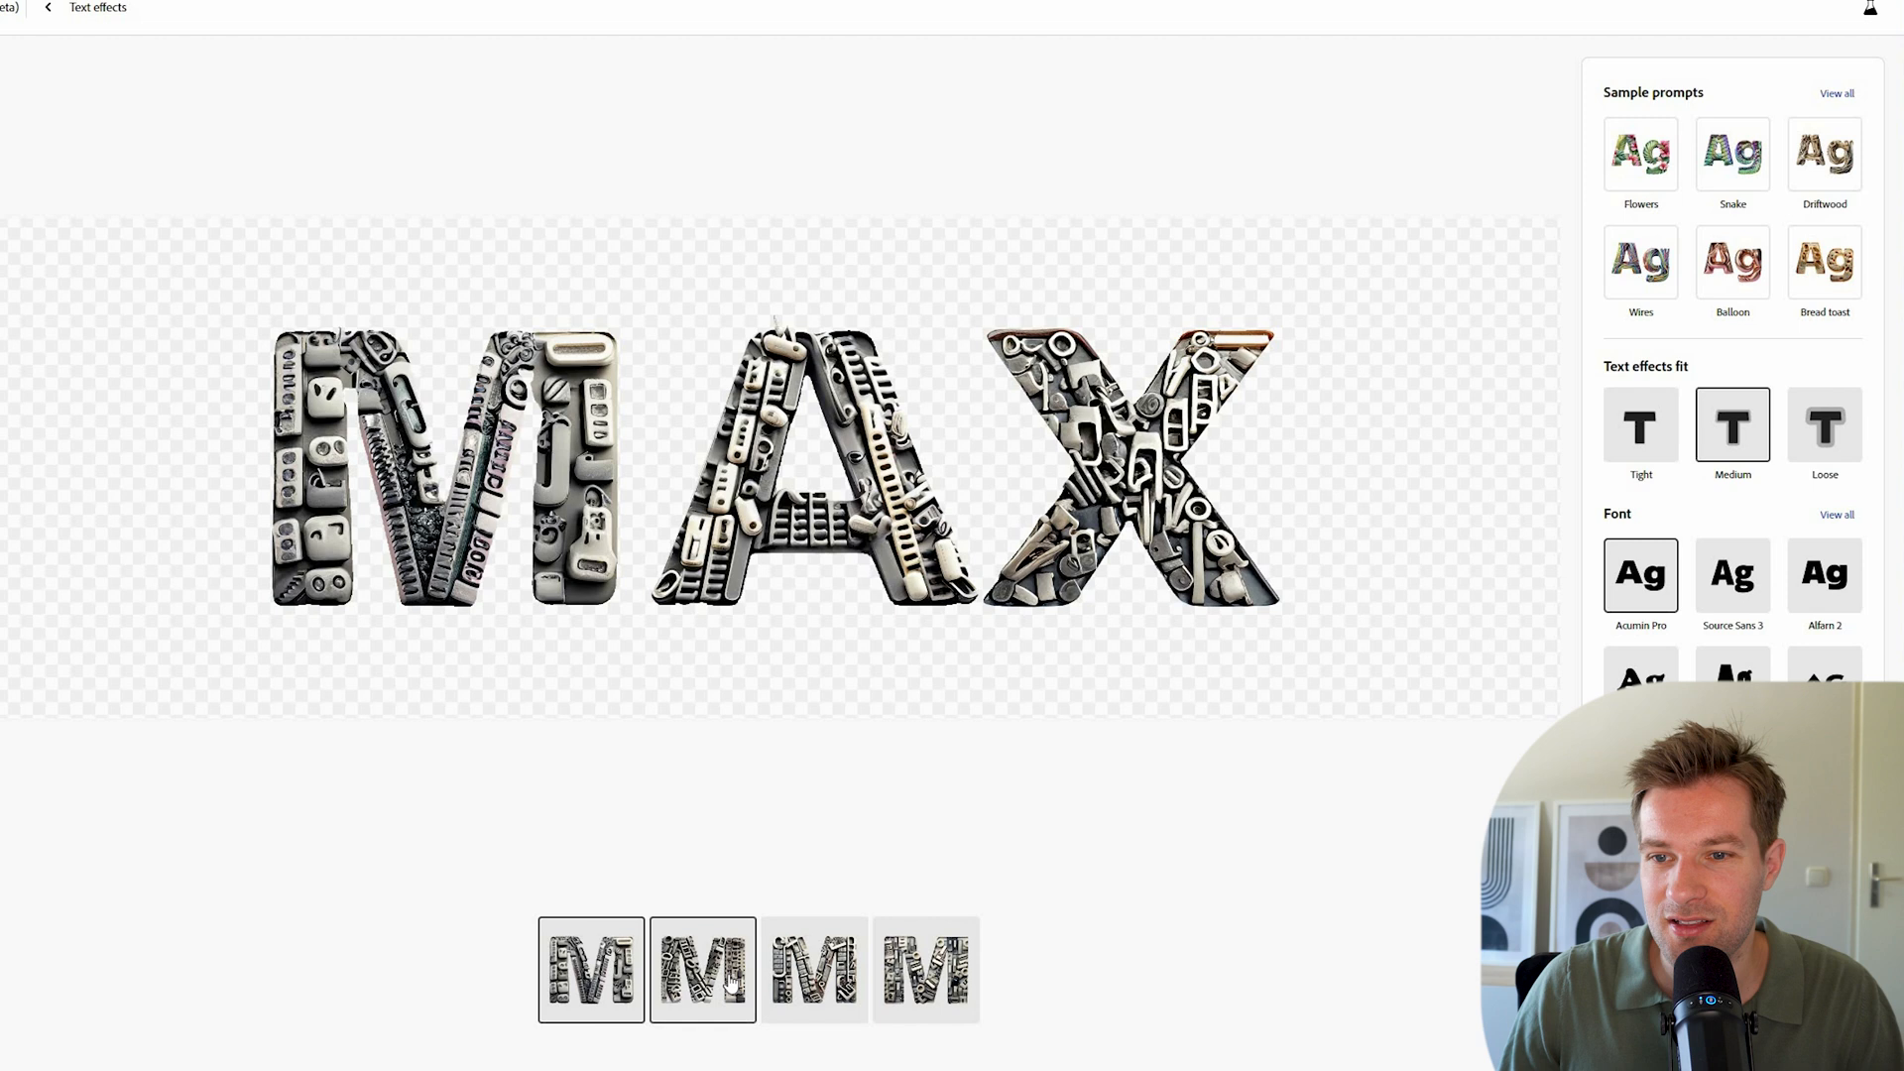
{"action": "left_click", "coordinate": [838, 987]}
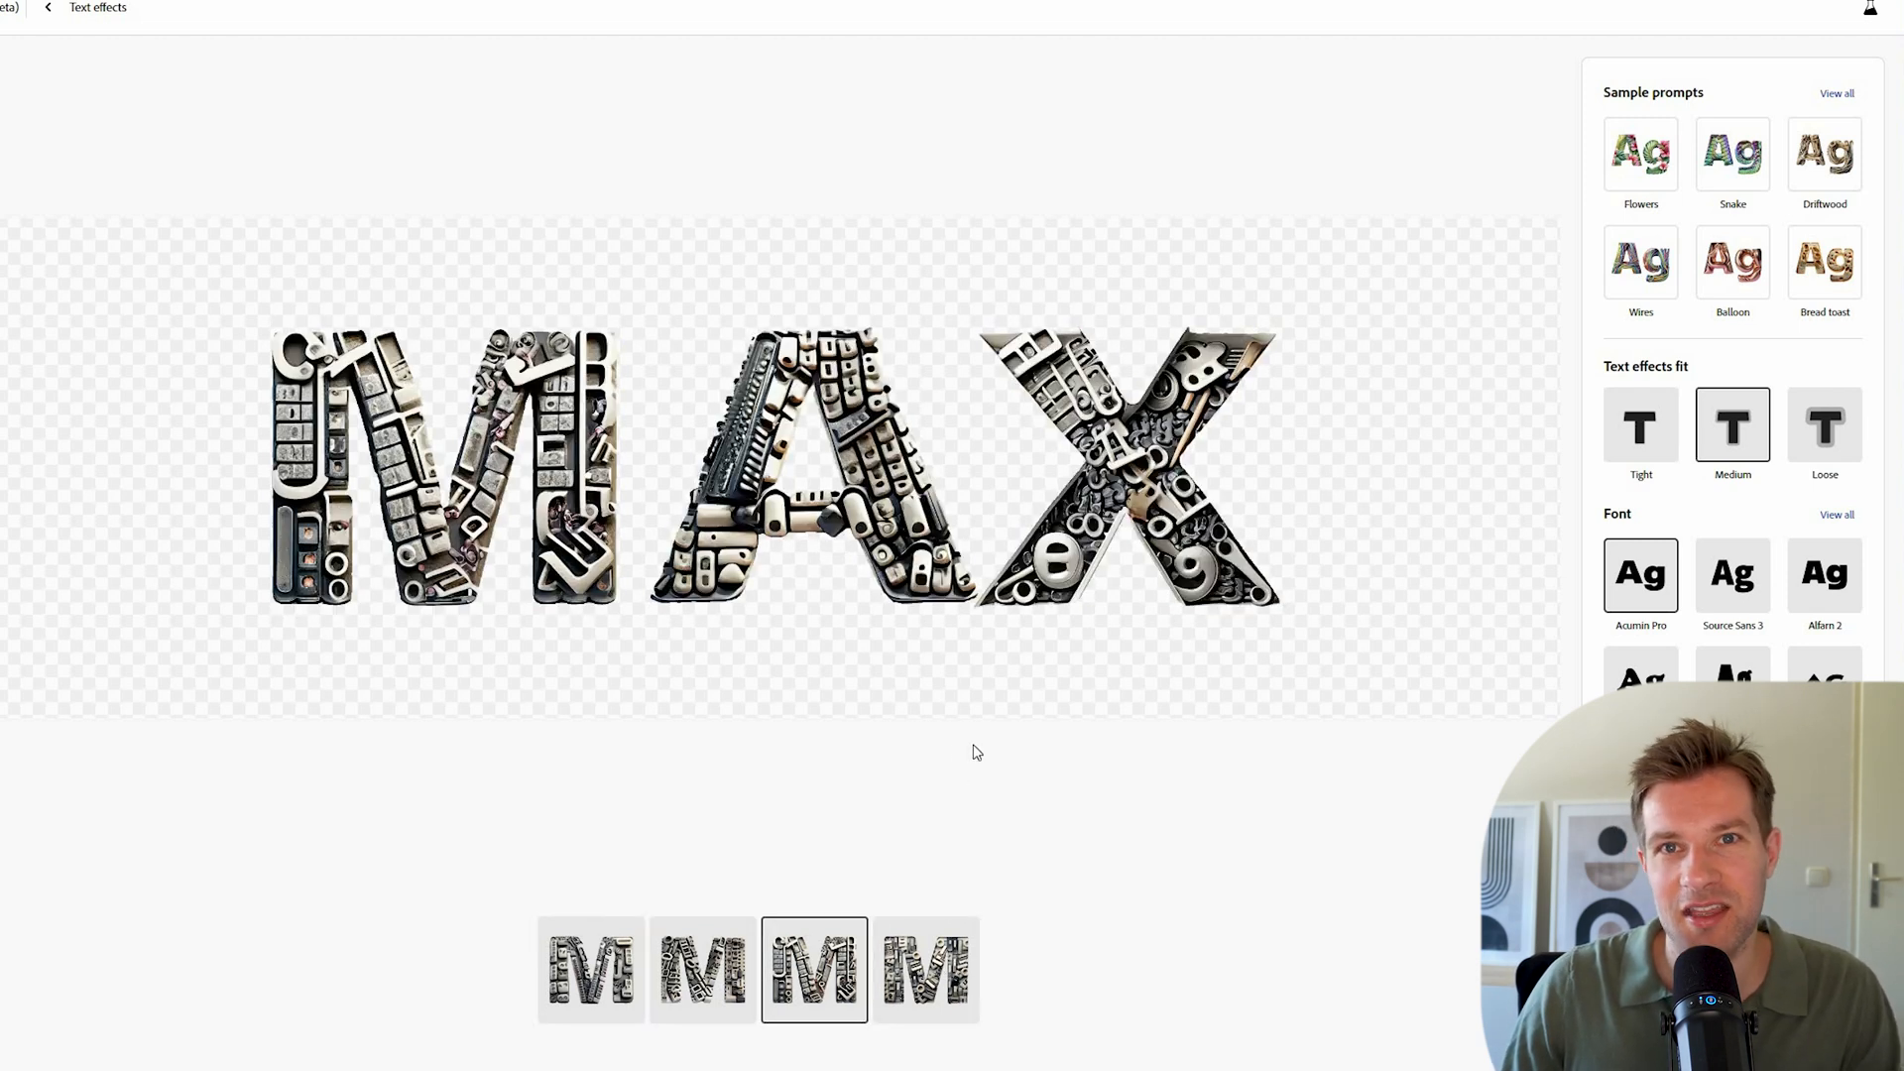
Step: Apply the "rainbow marbled paper" sample prompt from the full set of samples to the MAX text, and download the second variation
{"action": "left_click", "coordinate": [1838, 95]}
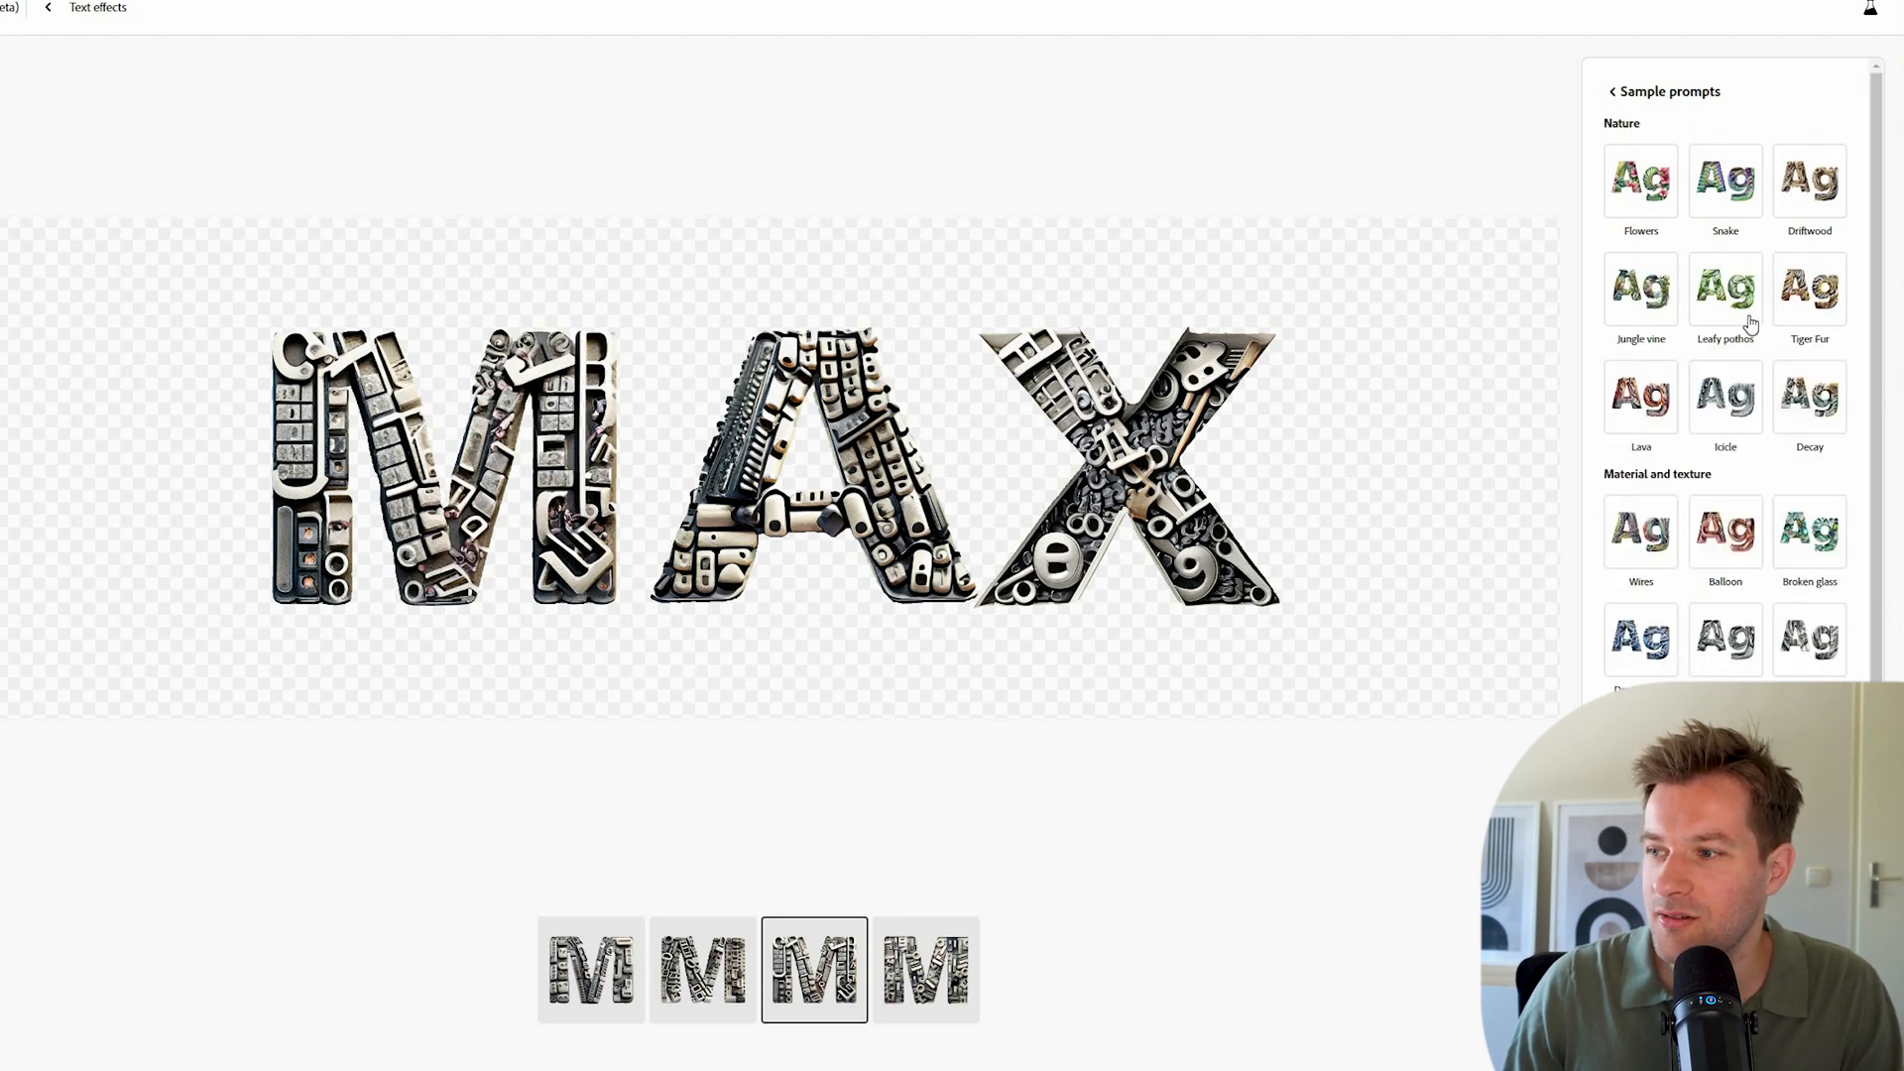
{"action": "scroll", "coordinate": [1728, 473], "scroll_direction": "down", "scroll_amount": 1}
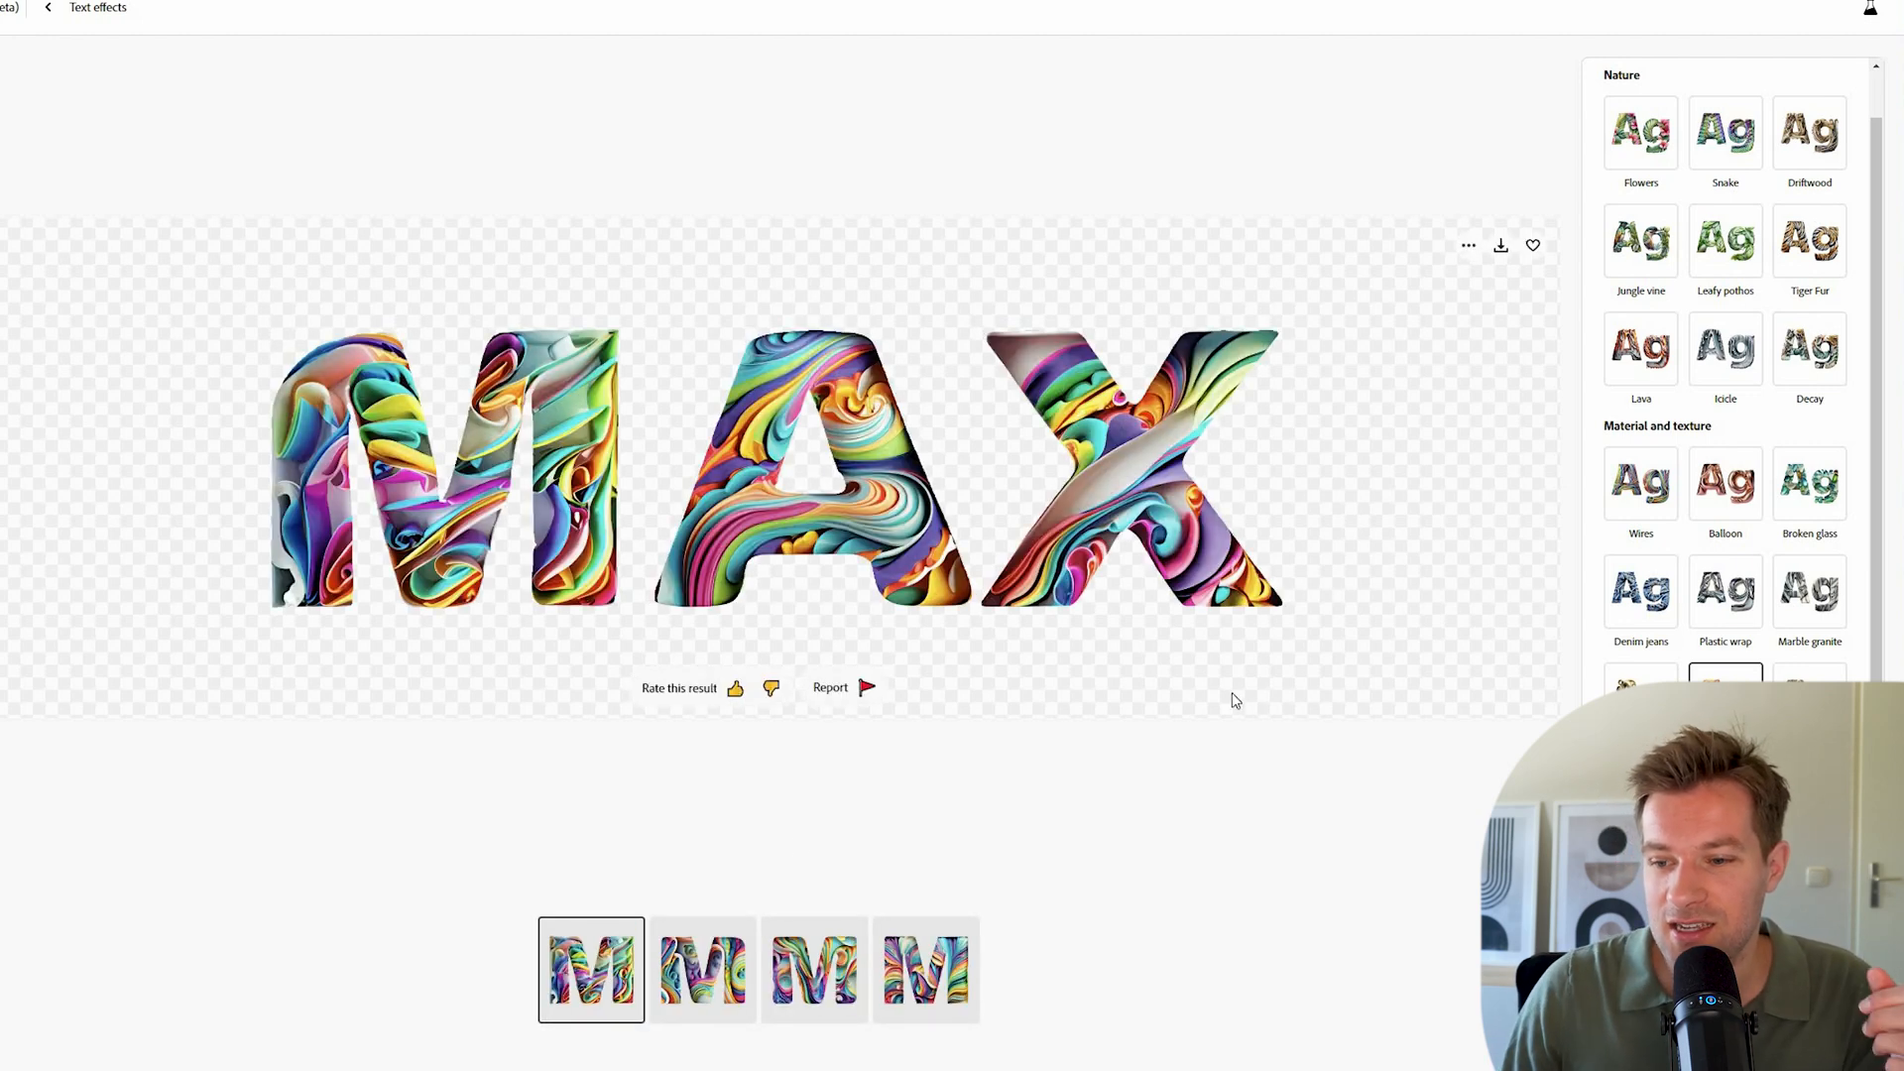
{"action": "left_click", "coordinate": [699, 957]}
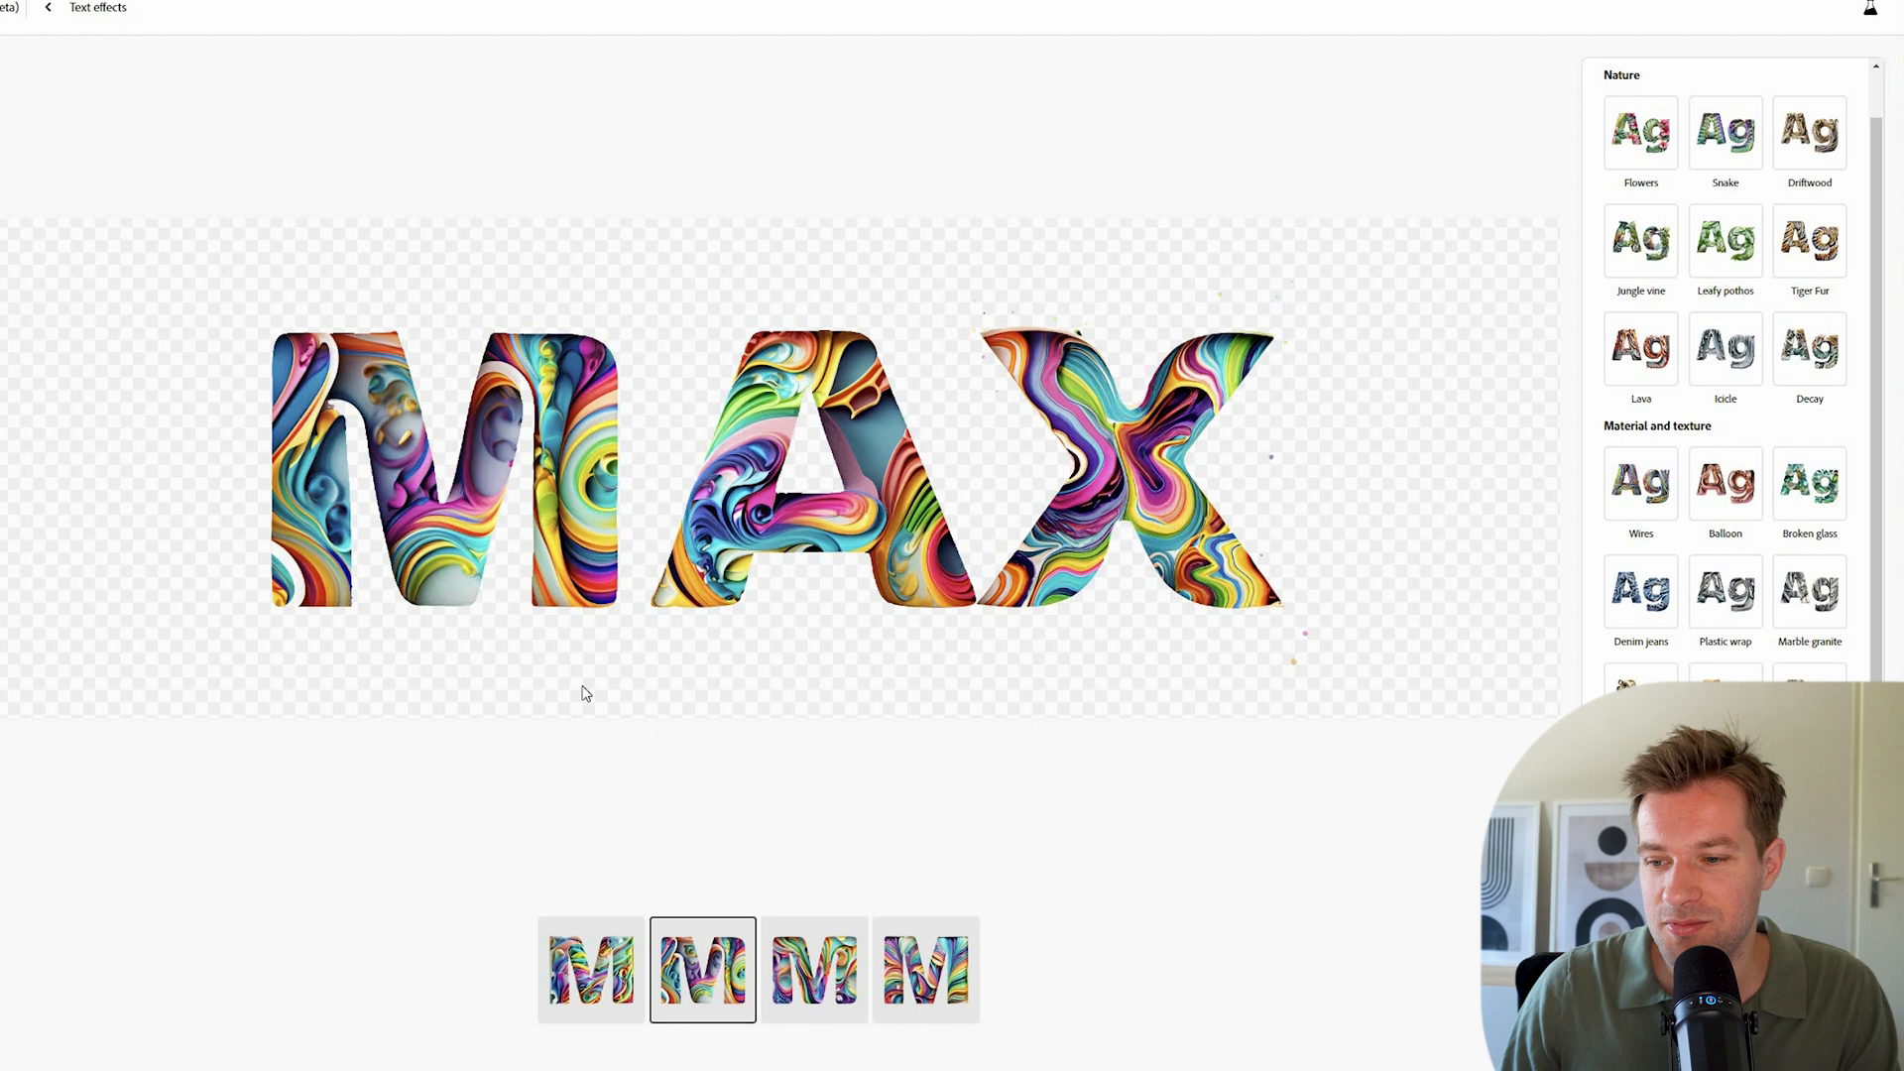
{"action": "mouse_move", "coordinate": [1428, 384]}
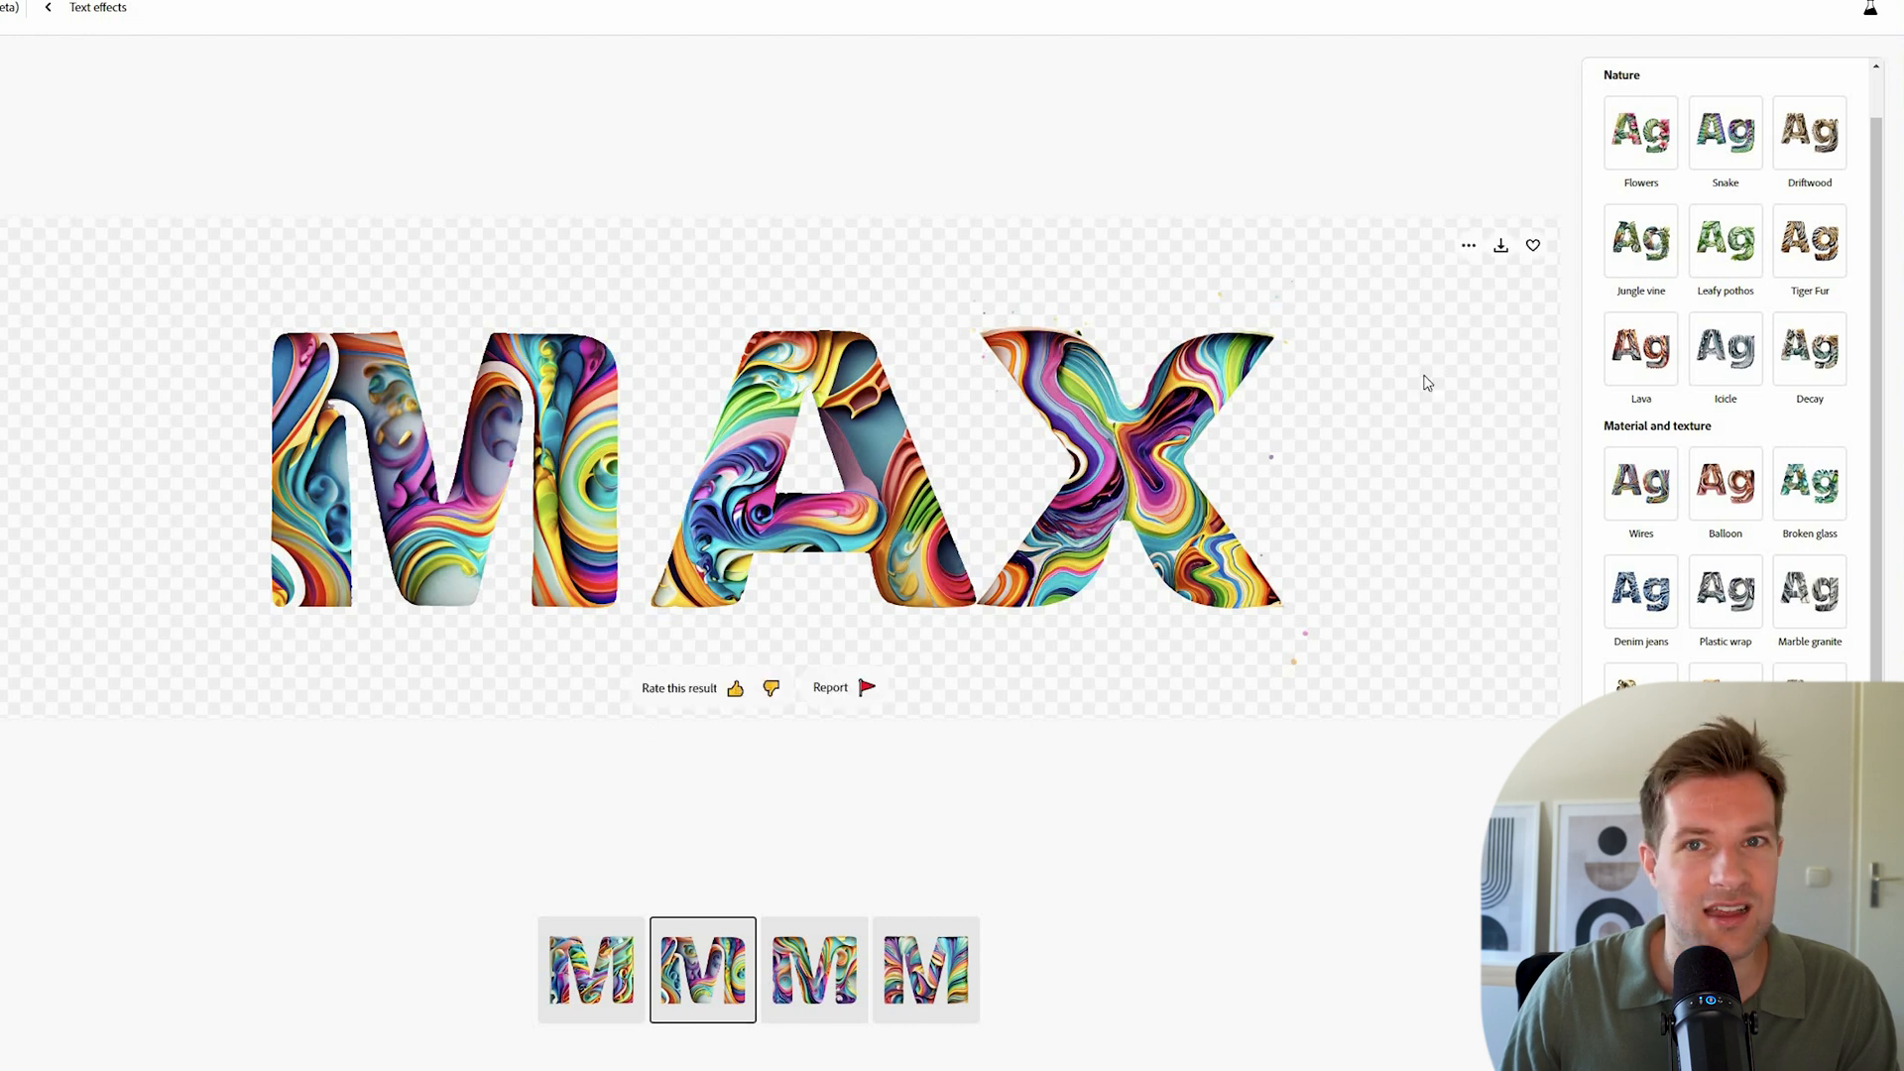
{"action": "left_click", "coordinate": [1502, 248]}
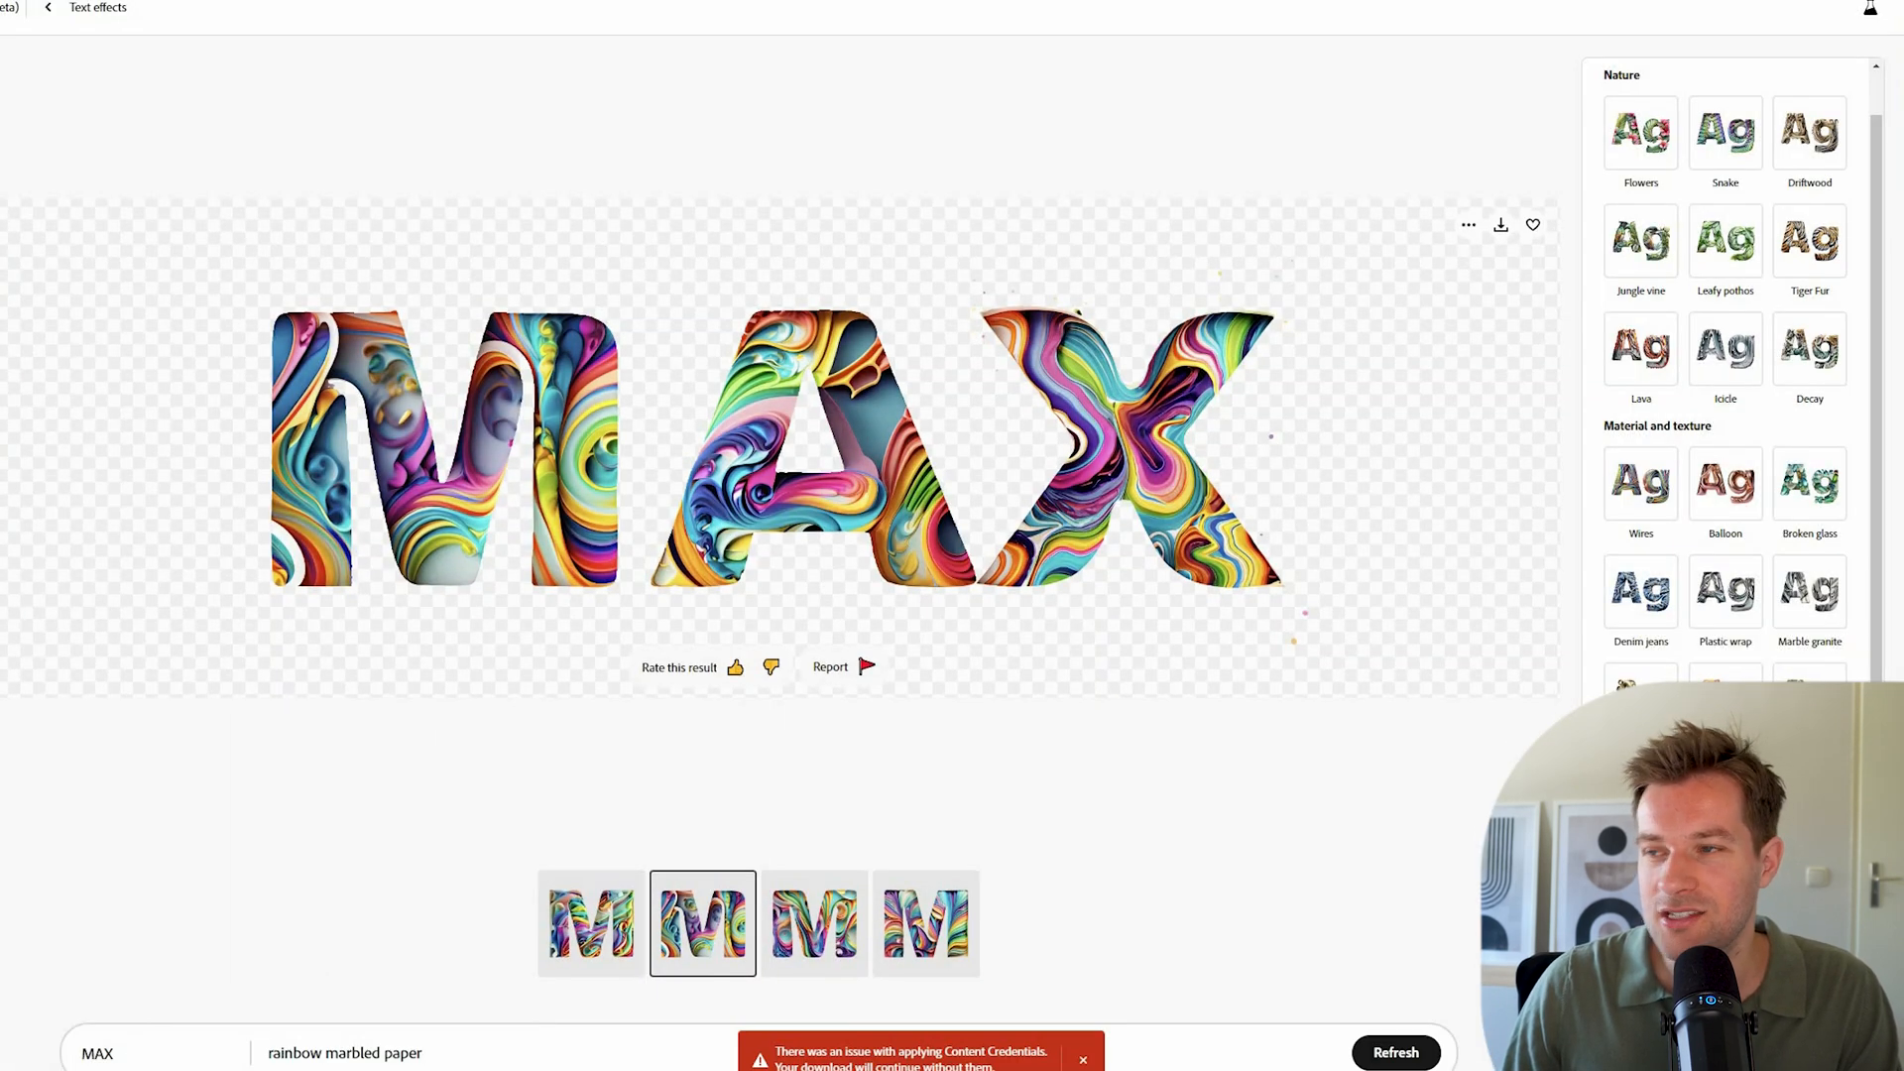